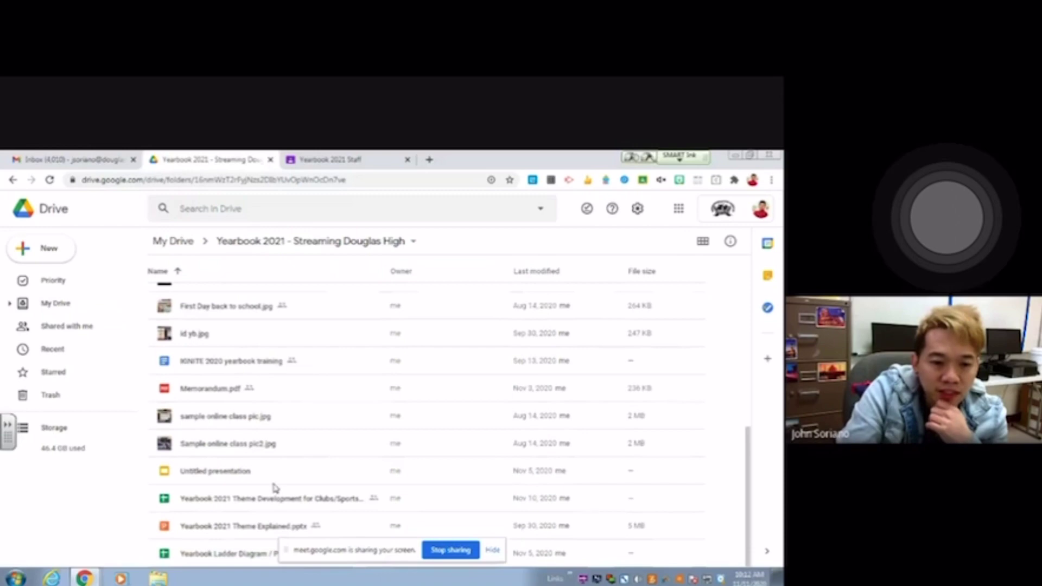
Open the Untitled presentation from the Drive folder, return to the folder listing and hide the screen-sharing notice.
double_click(239, 475)
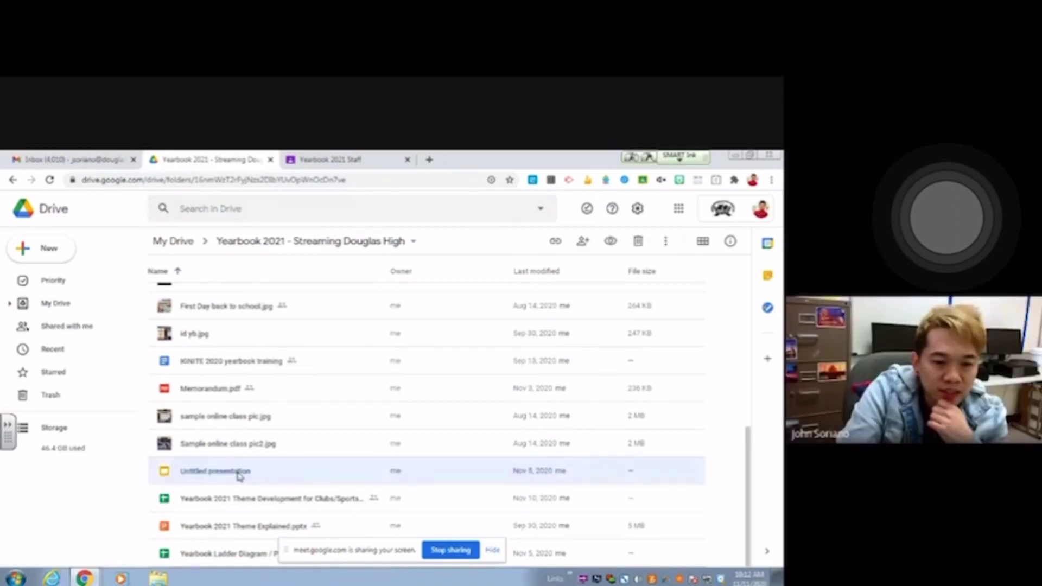
click(216, 159)
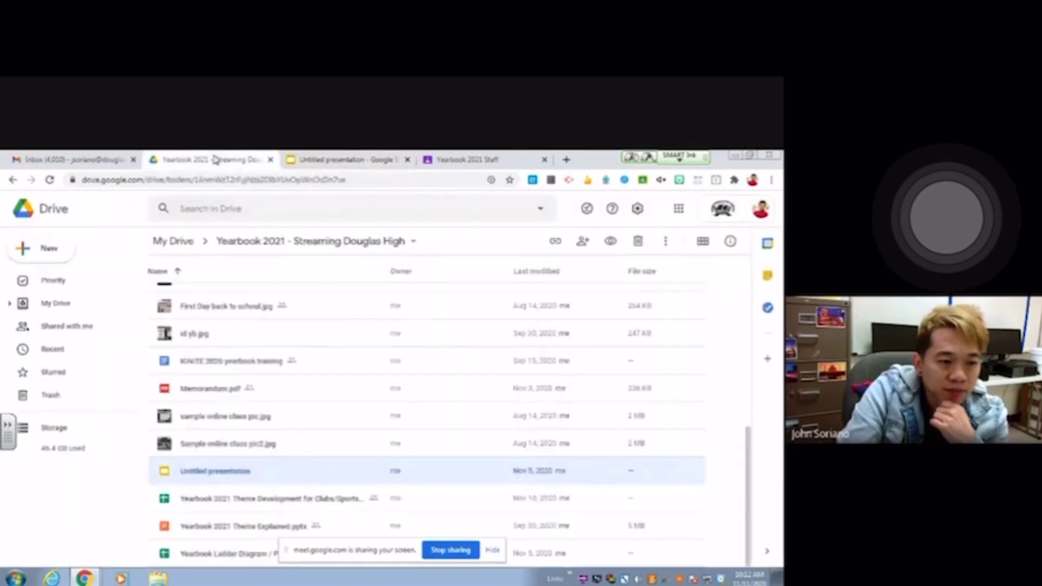
click(492, 549)
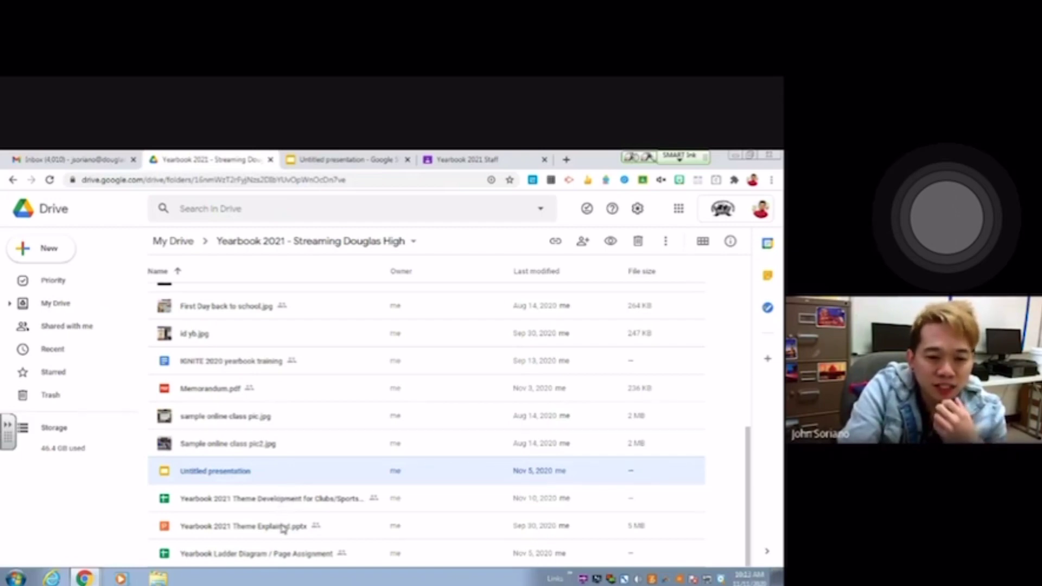
Open the "Balfour encore username & password" spreadsheet from the folder and select the password cell in row 16.
scroll(264, 486, up, 3)
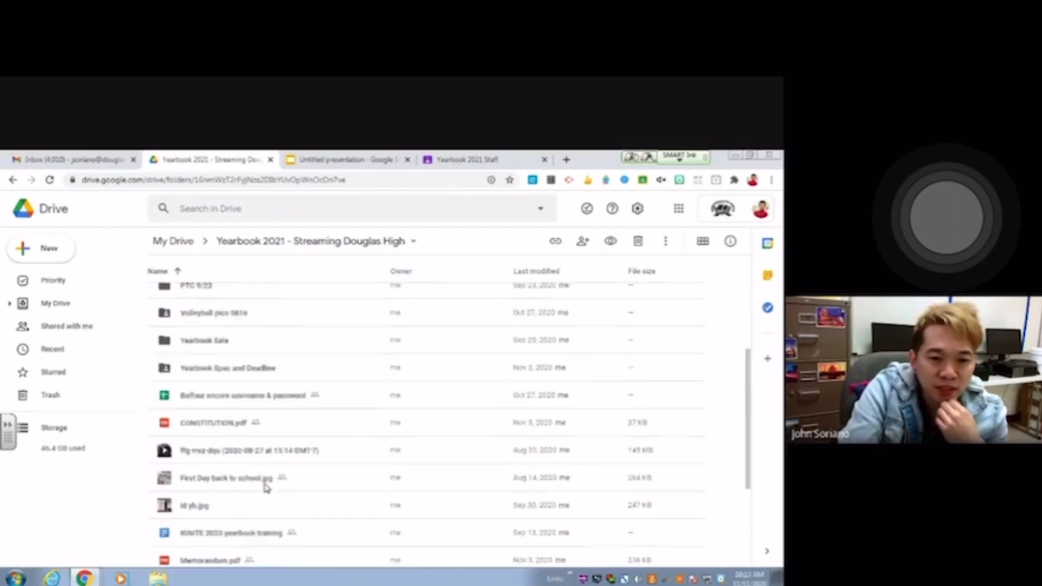
double_click(266, 399)
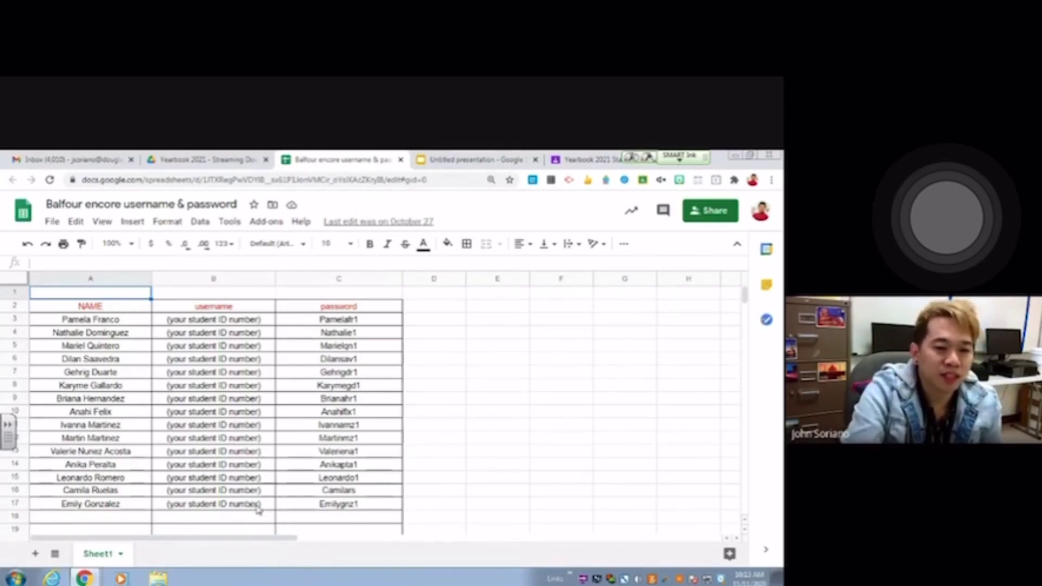
click(350, 493)
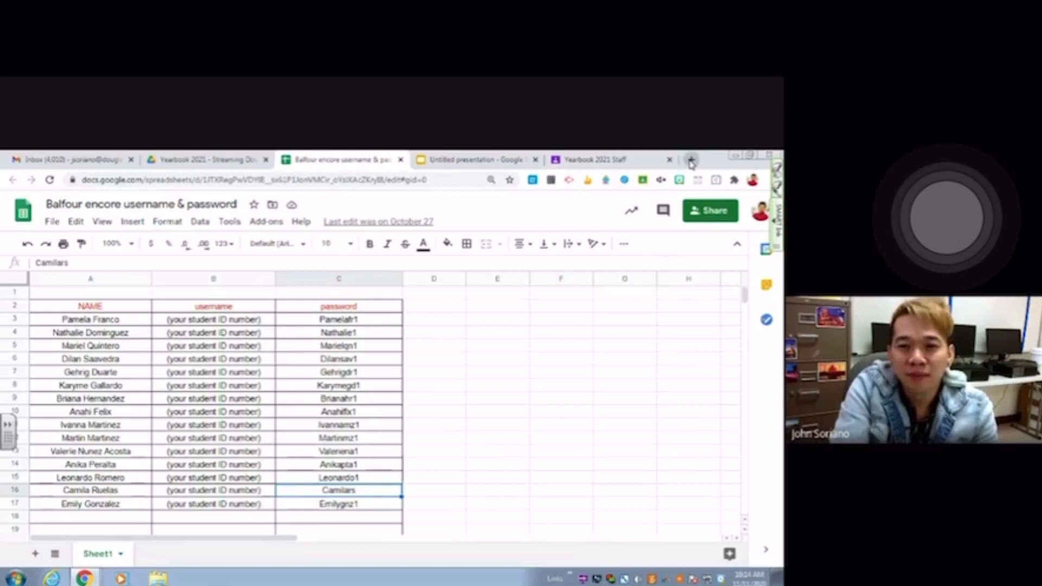
Open a new browser tab ready for entering a web address.
click(691, 160)
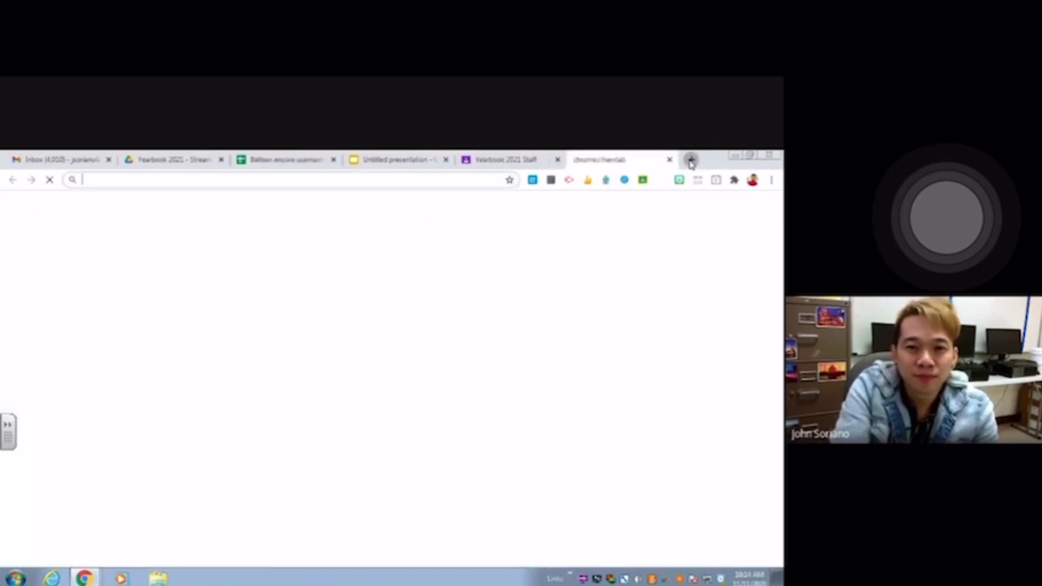
click(282, 180)
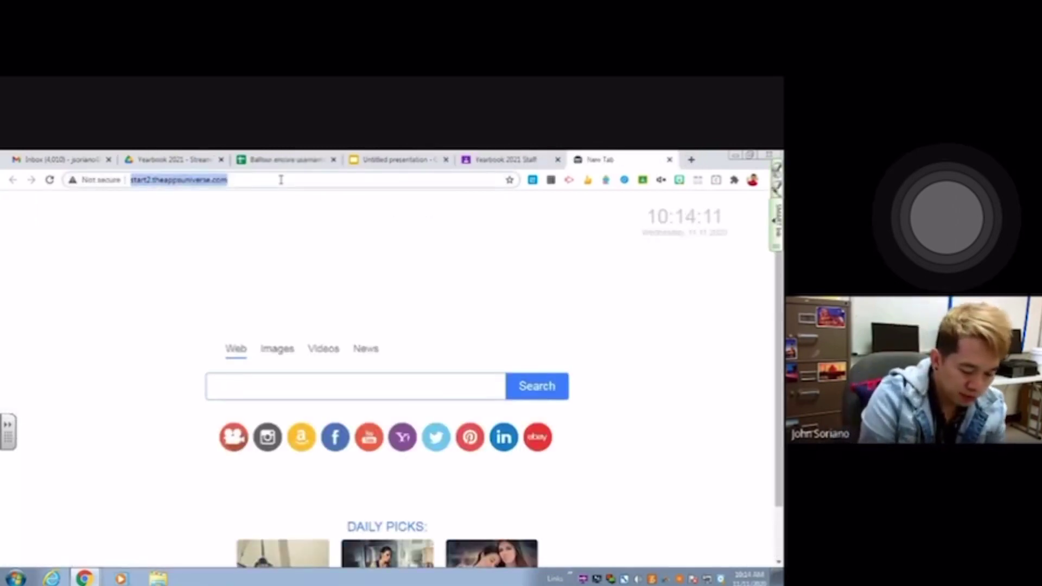
text(bal)
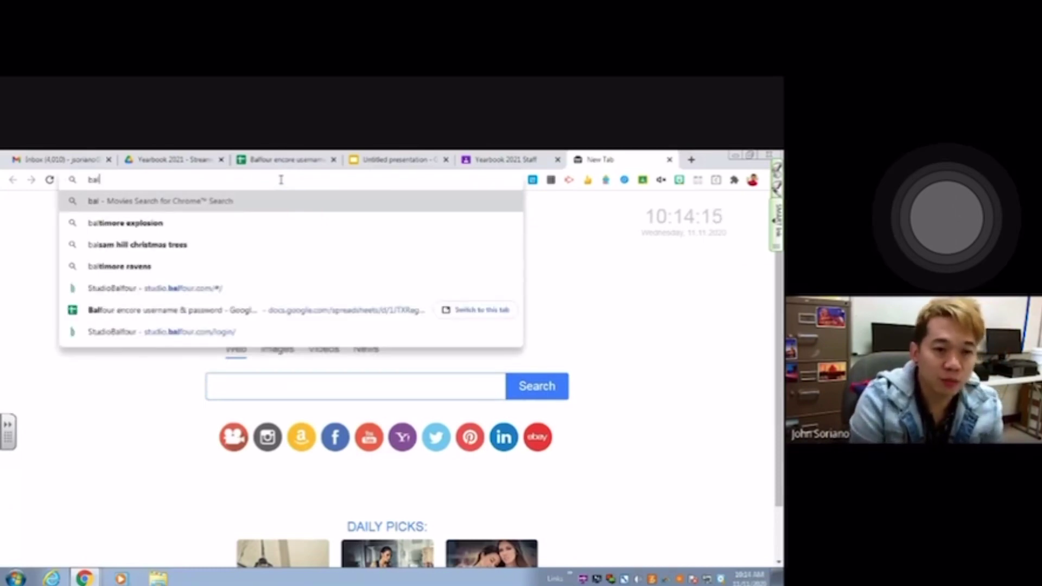
key(BackSpace)
key(BackSpace)
key(BackSpace)
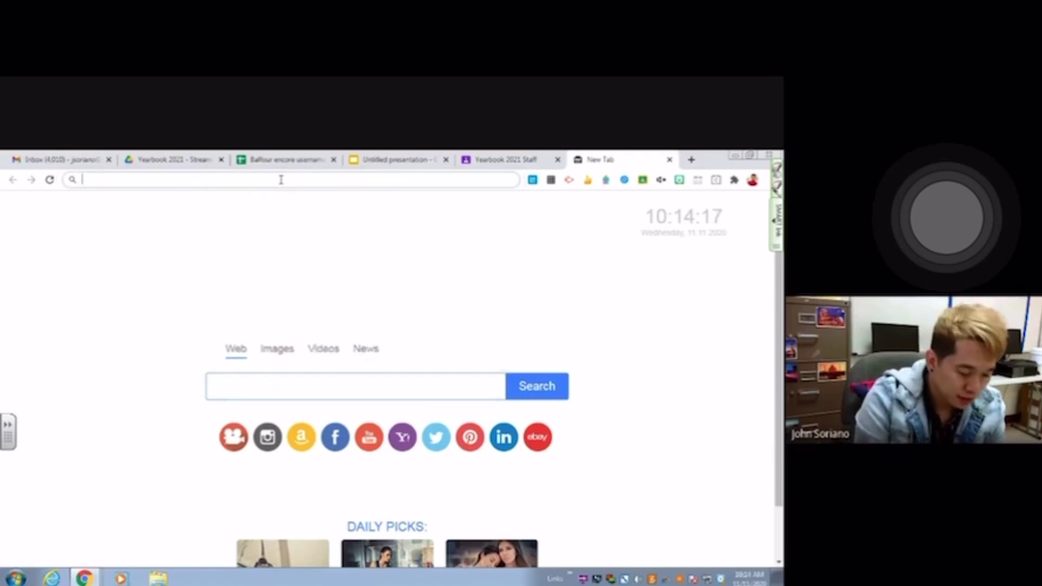
Load the StudioBalfour login page from the suggested address studio.balfour.com.
text(Studio)
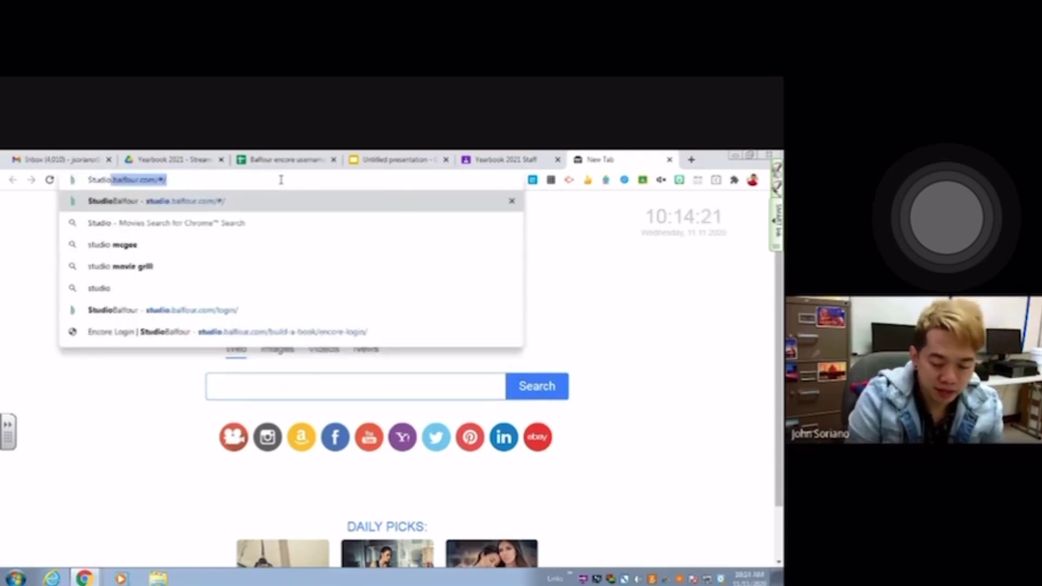
key(Right)
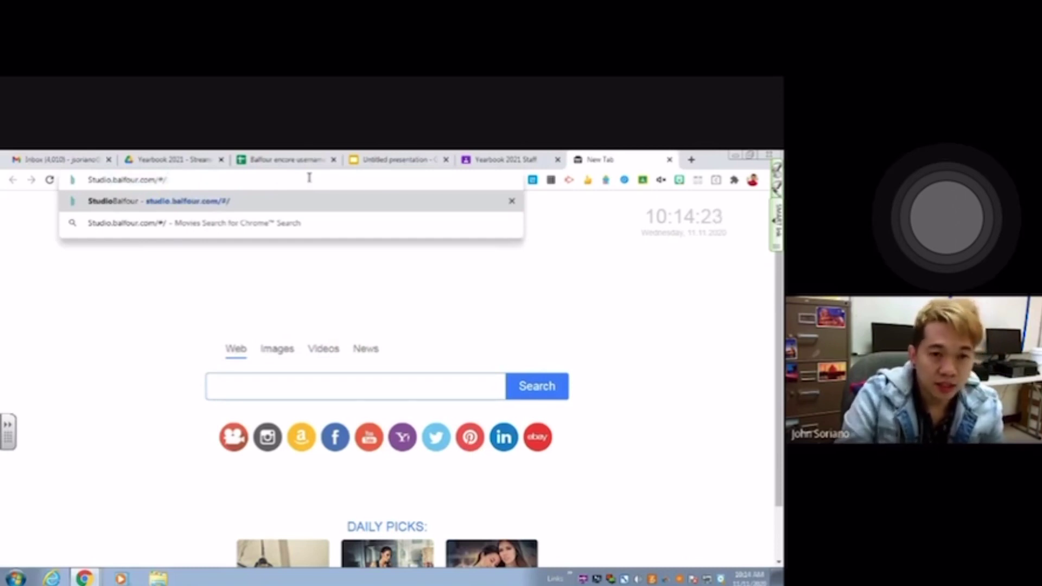
click(157, 202)
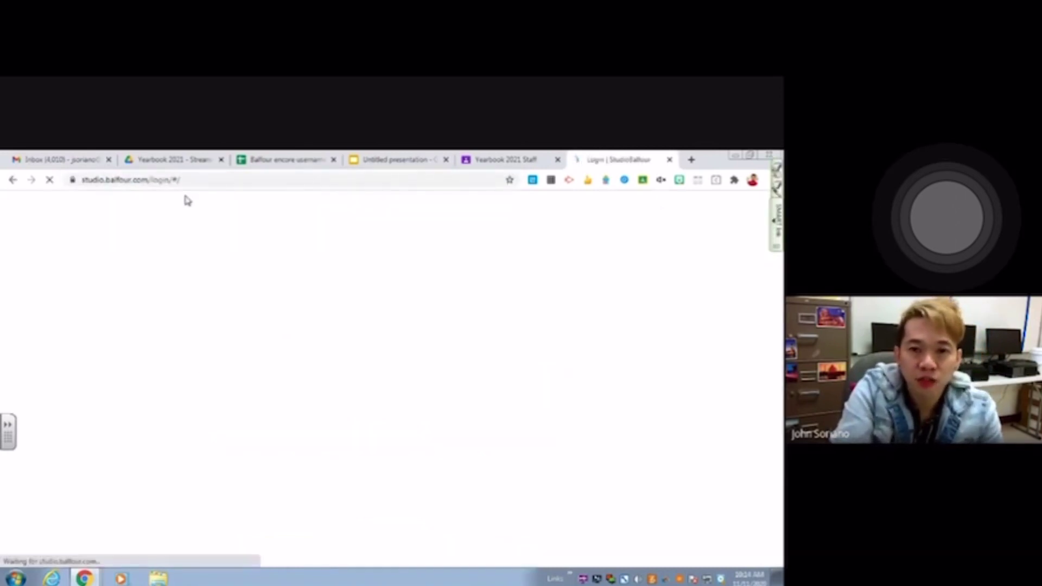
click(67, 172)
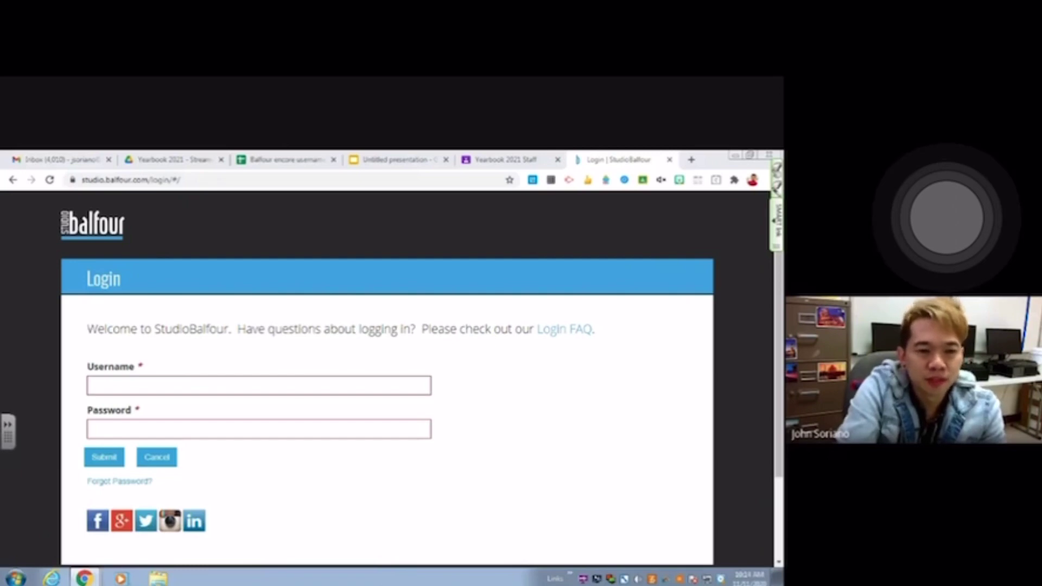
Log in to StudioBalfour with the saved account username and the account password.
click(142, 386)
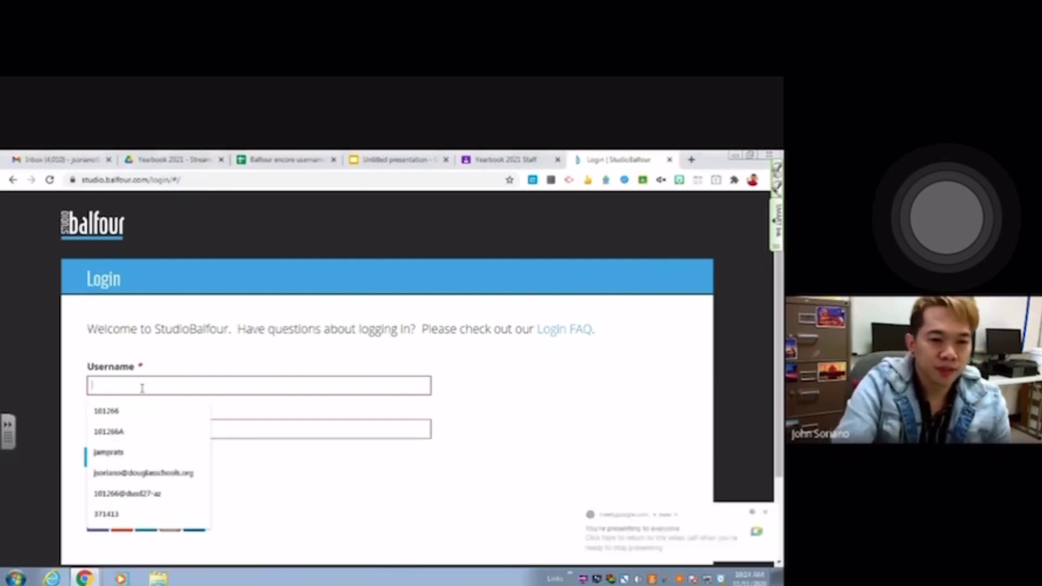
click(144, 454)
click(141, 428)
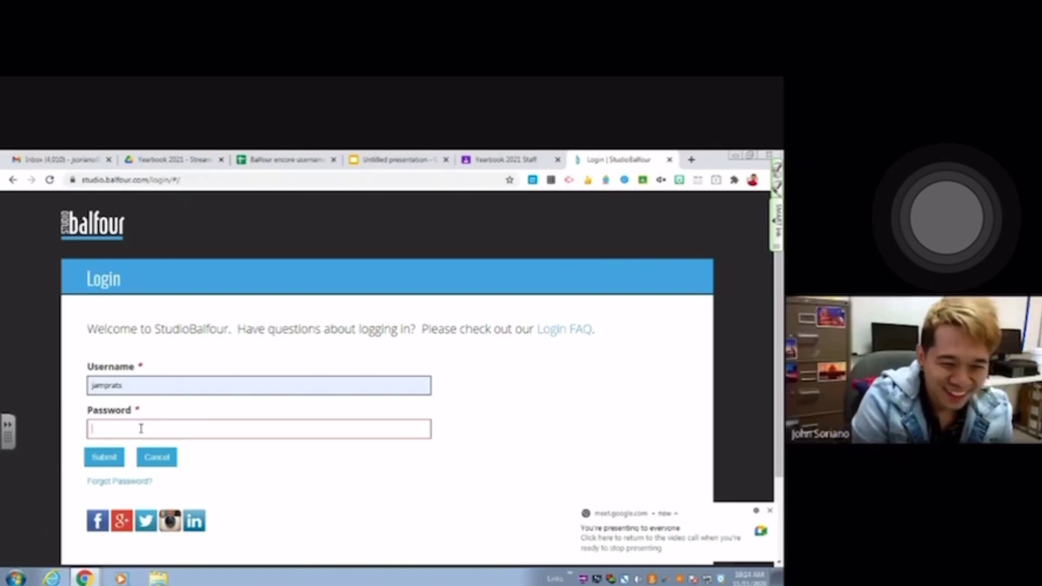
text(*******)
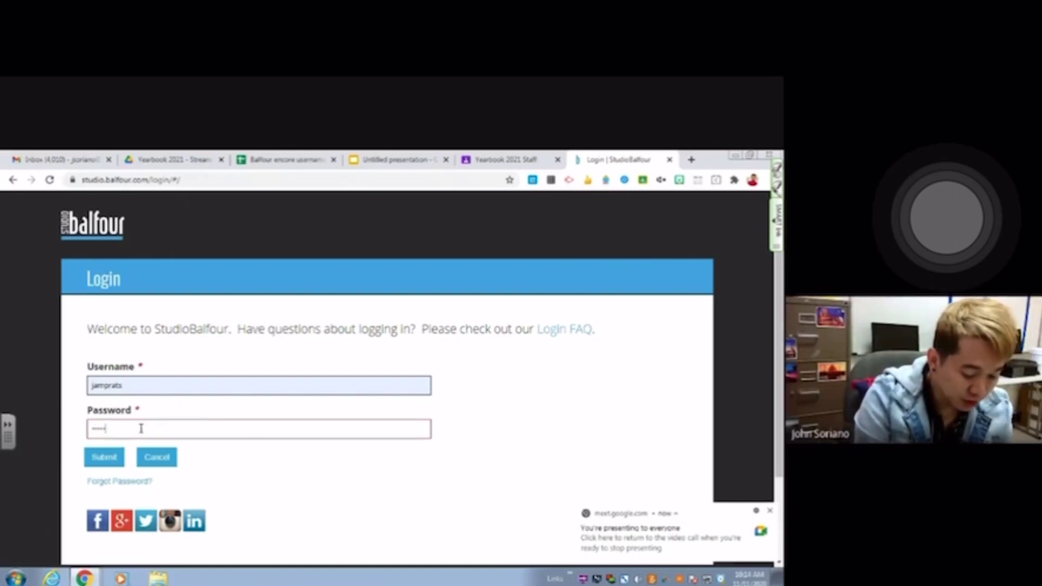
text(**)
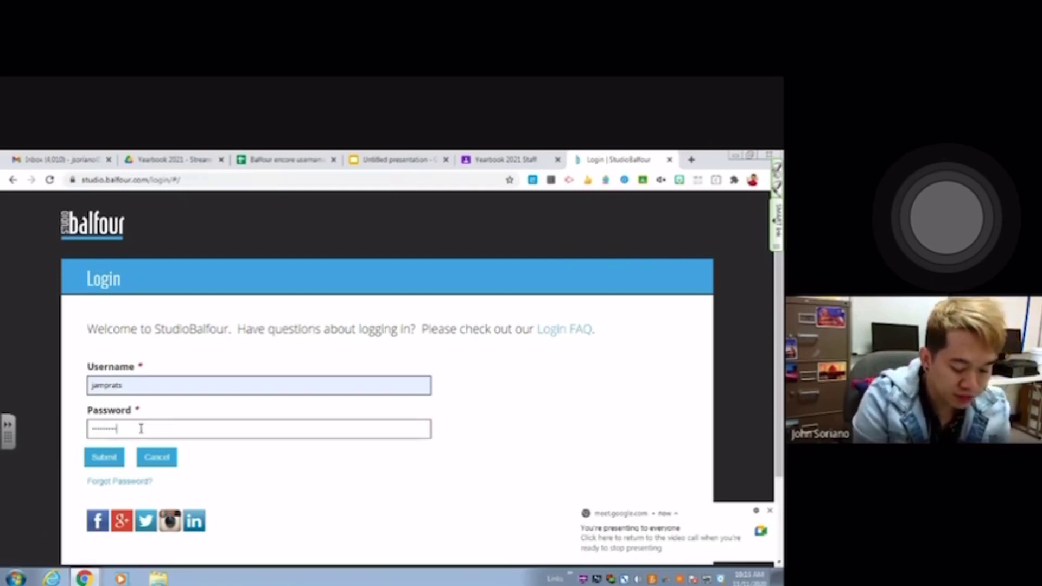
click(104, 458)
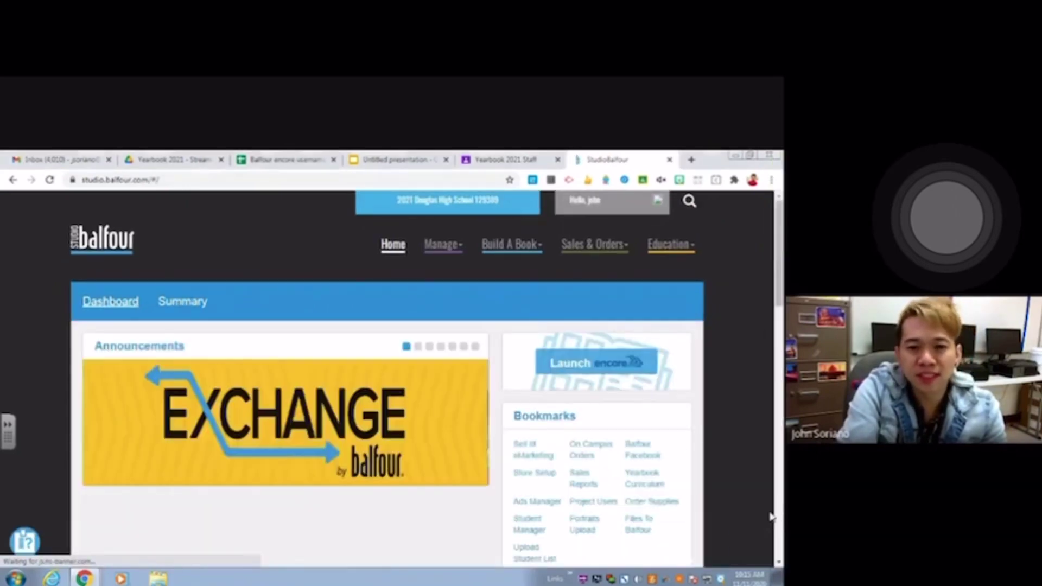
click(756, 467)
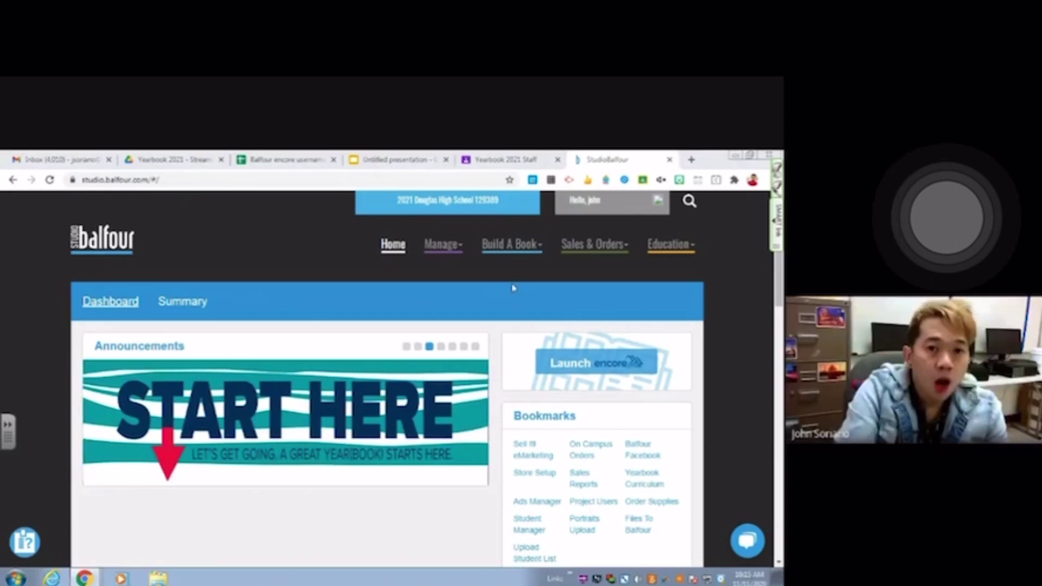
Choose the 2021 Douglas High School project from the available StudioBalfour projects.
click(517, 209)
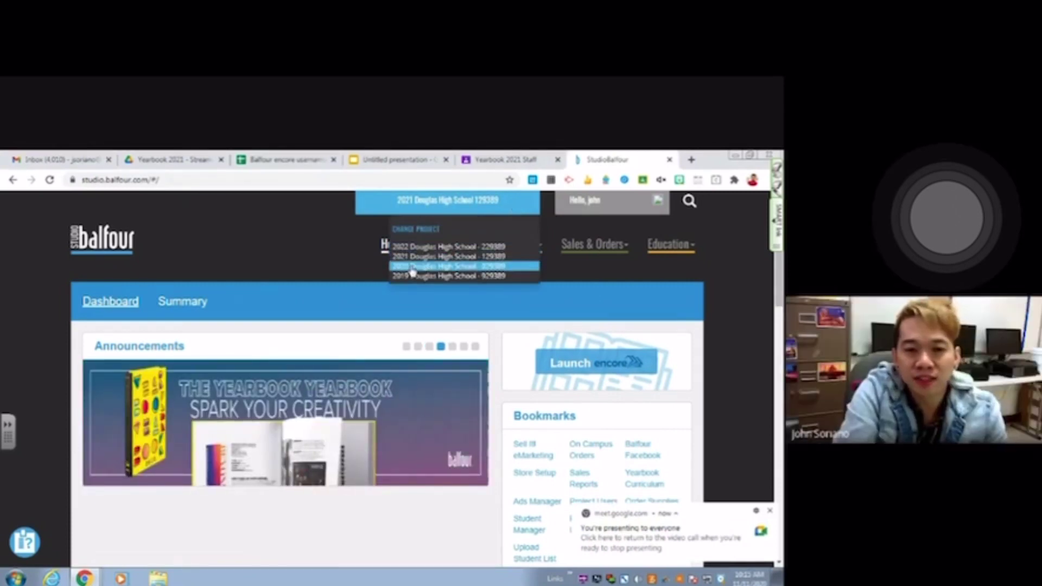
click(445, 259)
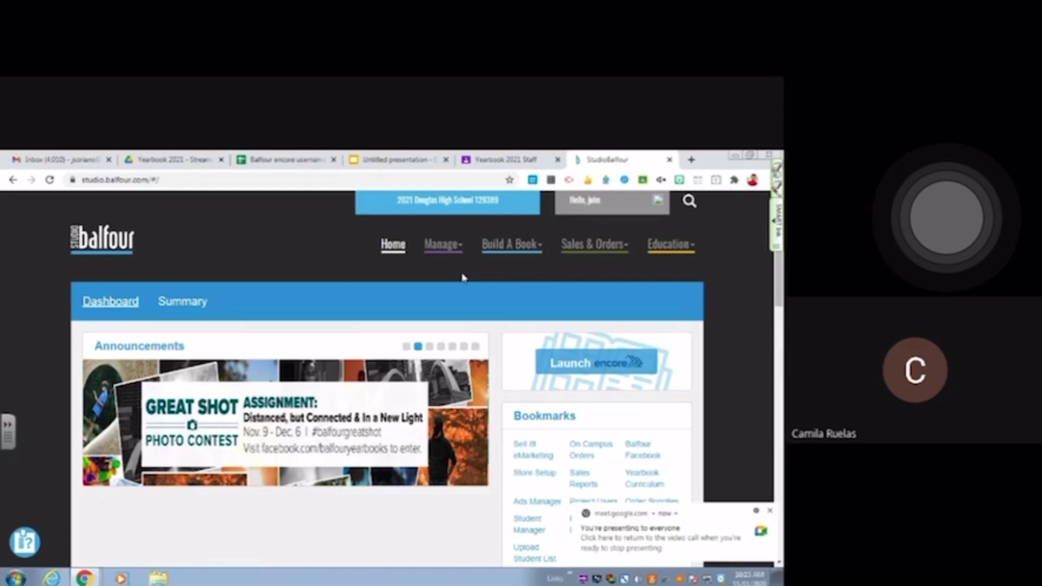
Return to the Balfour credentials spreadsheet and correct the password in row 16 by adding its missing final character.
click(287, 159)
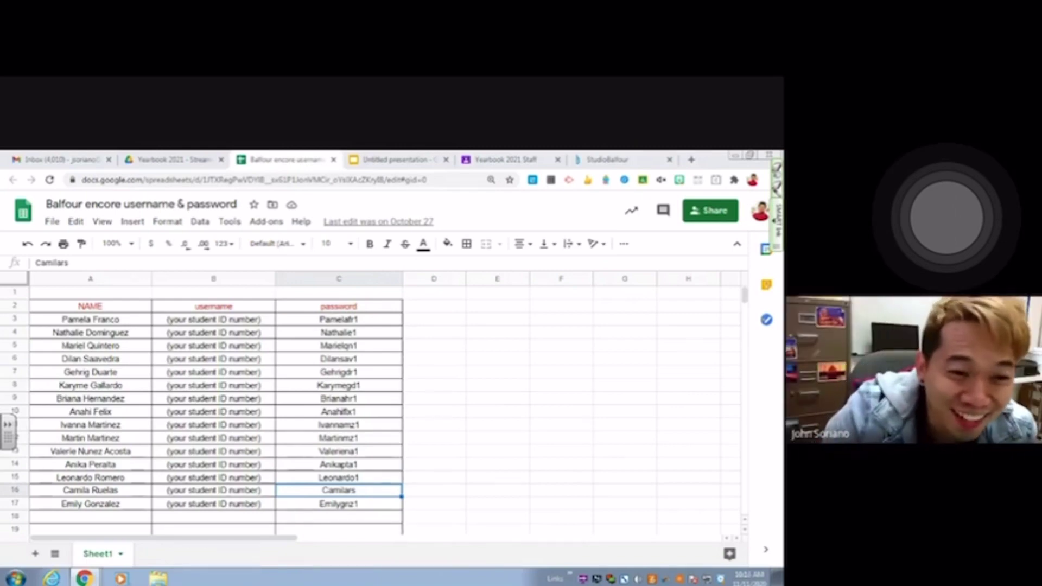
click(95, 262)
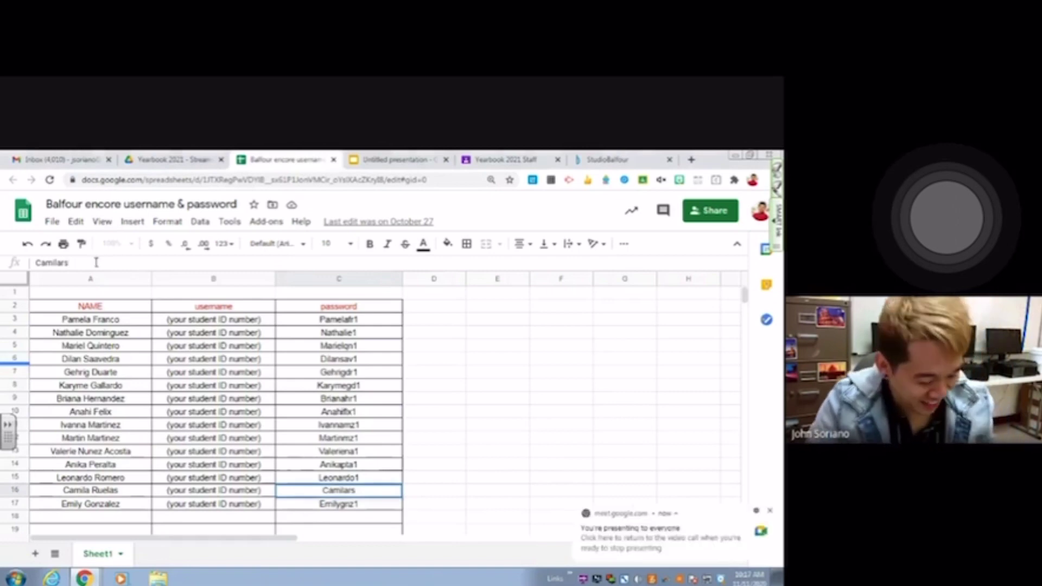
text(1)
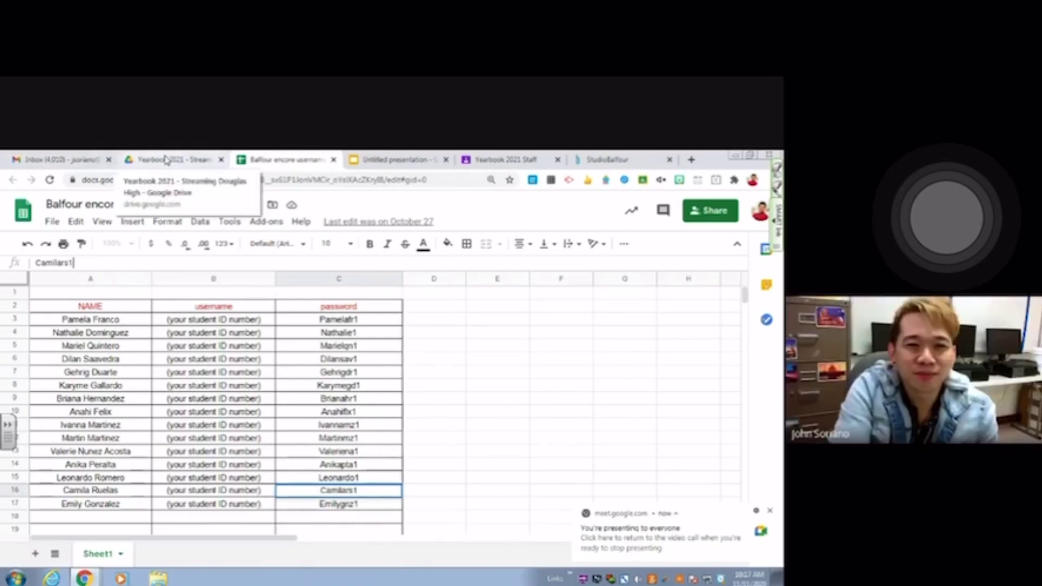
Switch back to StudioBalfour, launch Encore and skip its settings setup.
click(625, 158)
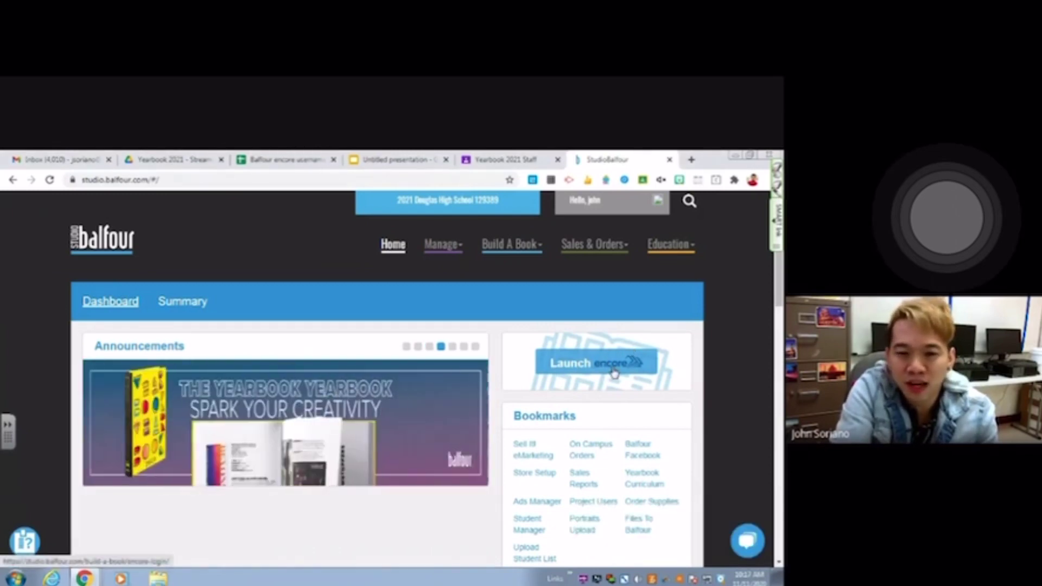
click(616, 372)
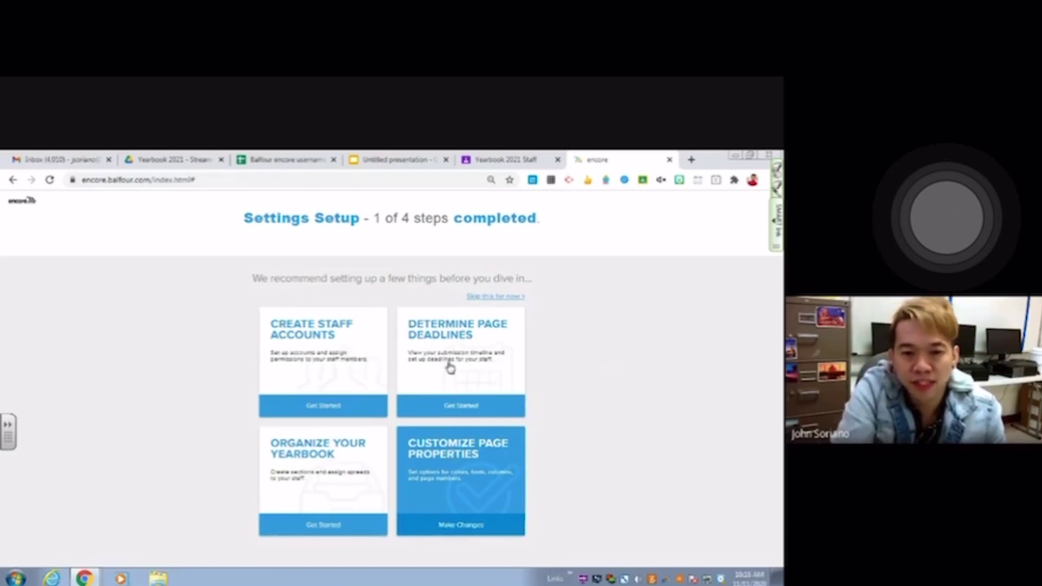
click(480, 298)
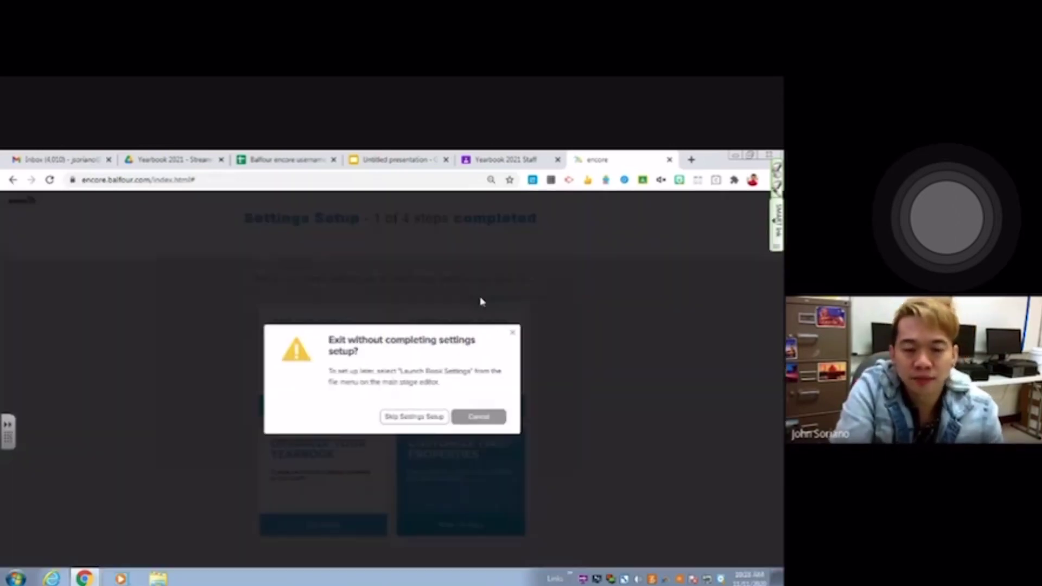
click(405, 417)
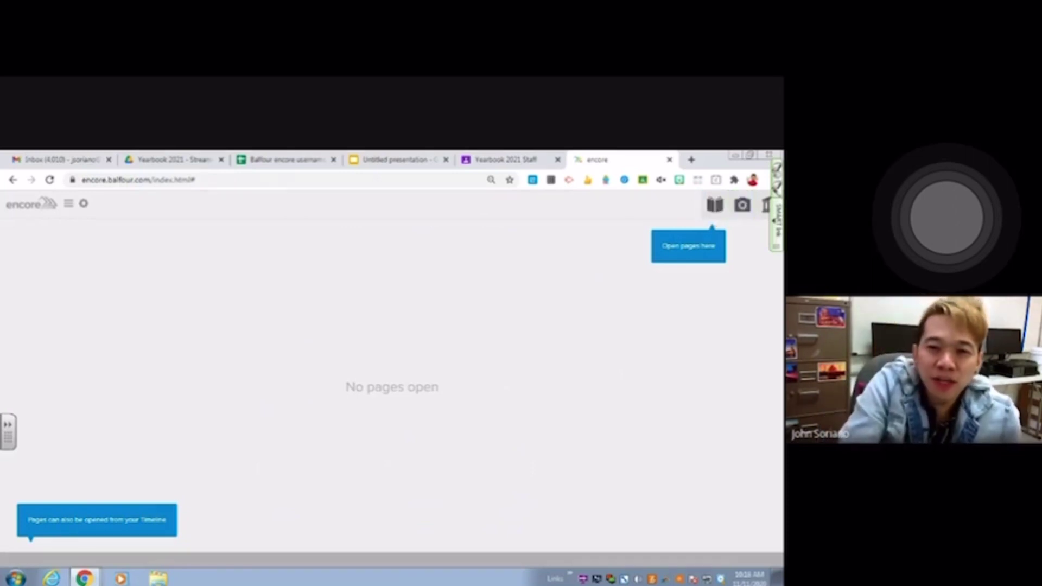
Open Encore's Pages overview and examine the yearbook spreads, including the Swim spread on pages 34–35.
click(718, 208)
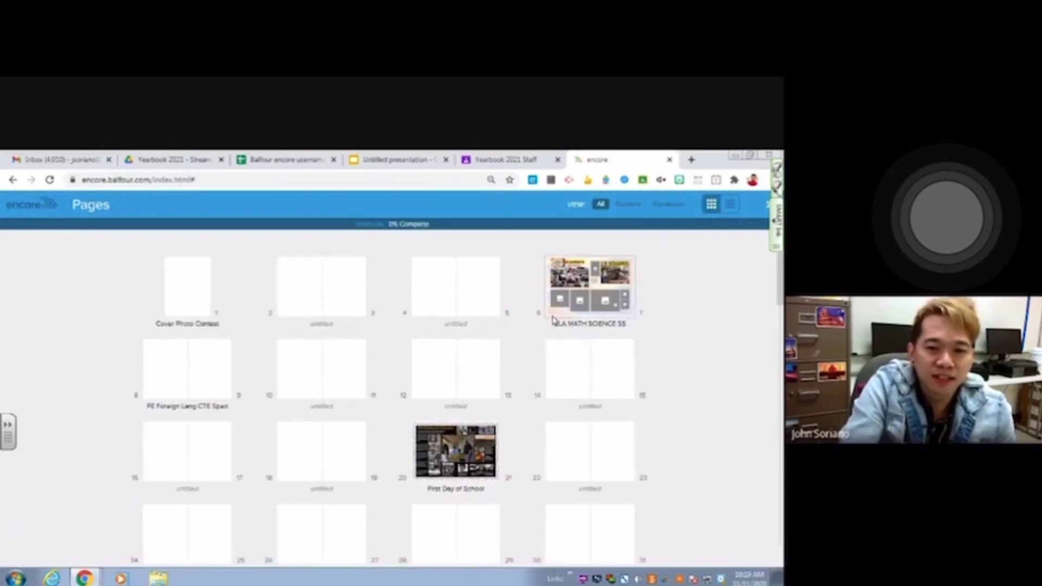
scroll(495, 471, down, 1)
scroll(495, 471, down, 2)
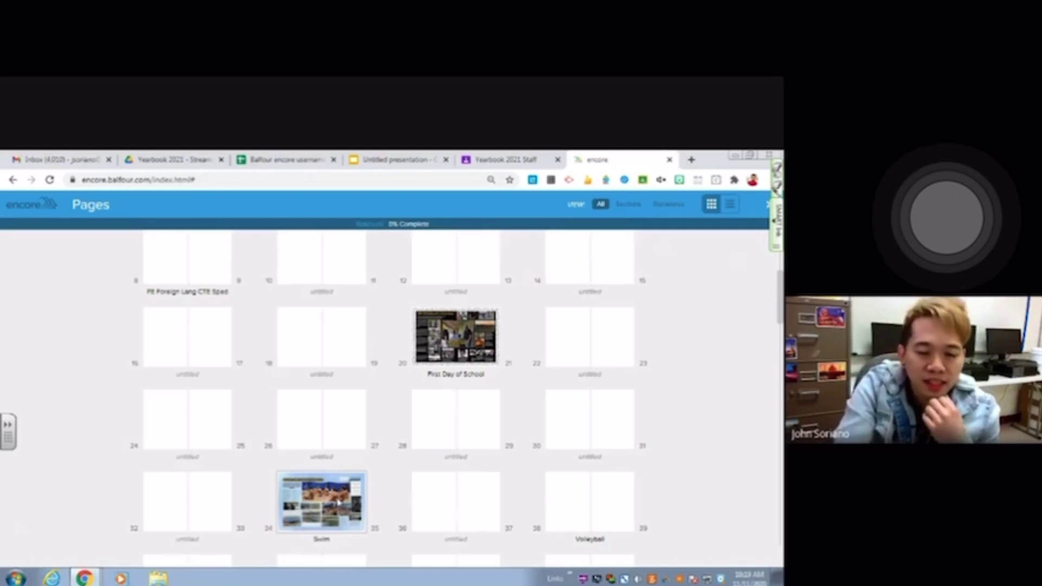
click(338, 503)
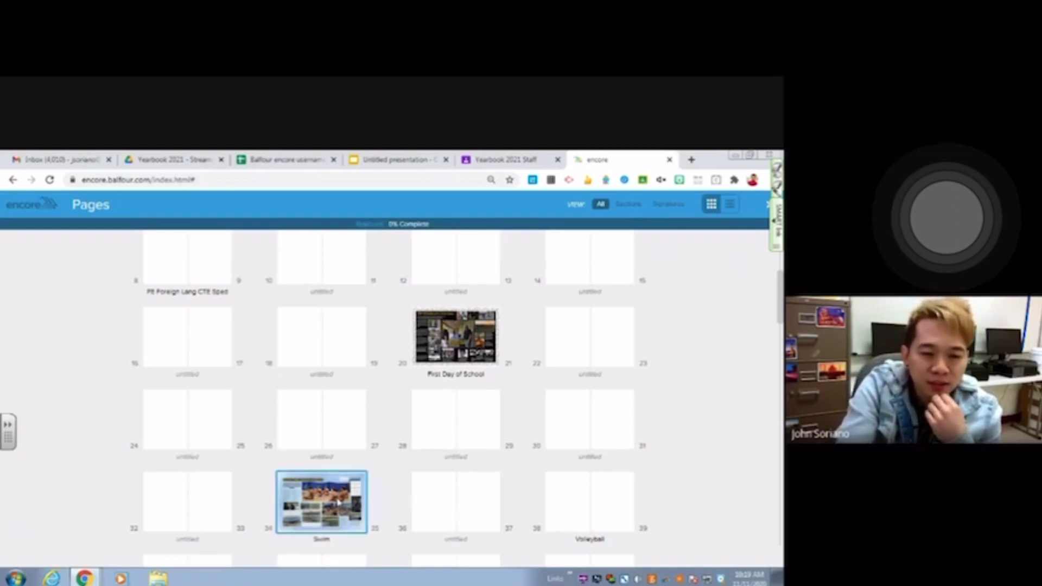
click(742, 431)
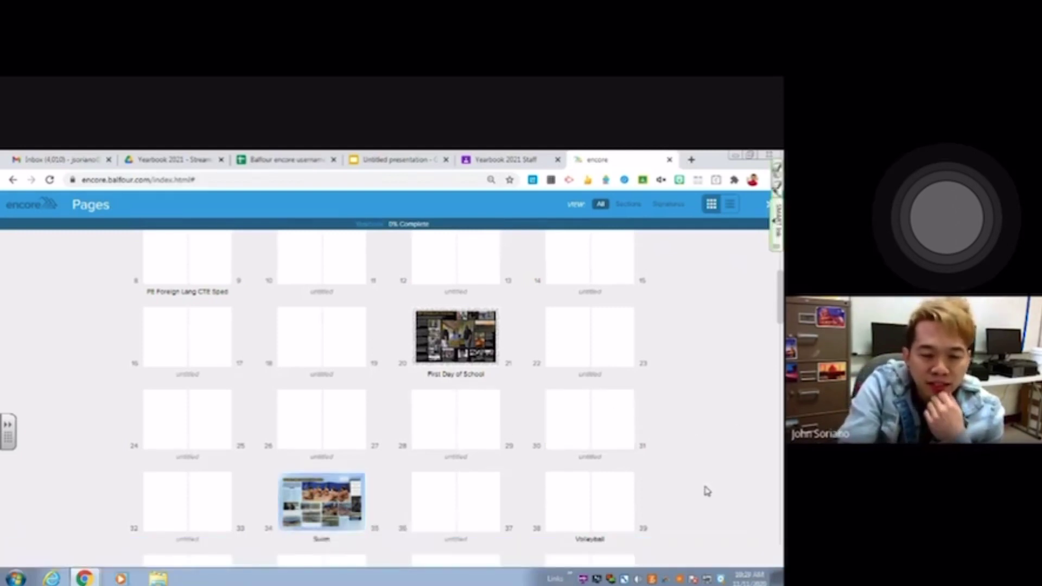
scroll(706, 490, up, 1)
scroll(706, 490, down, 1)
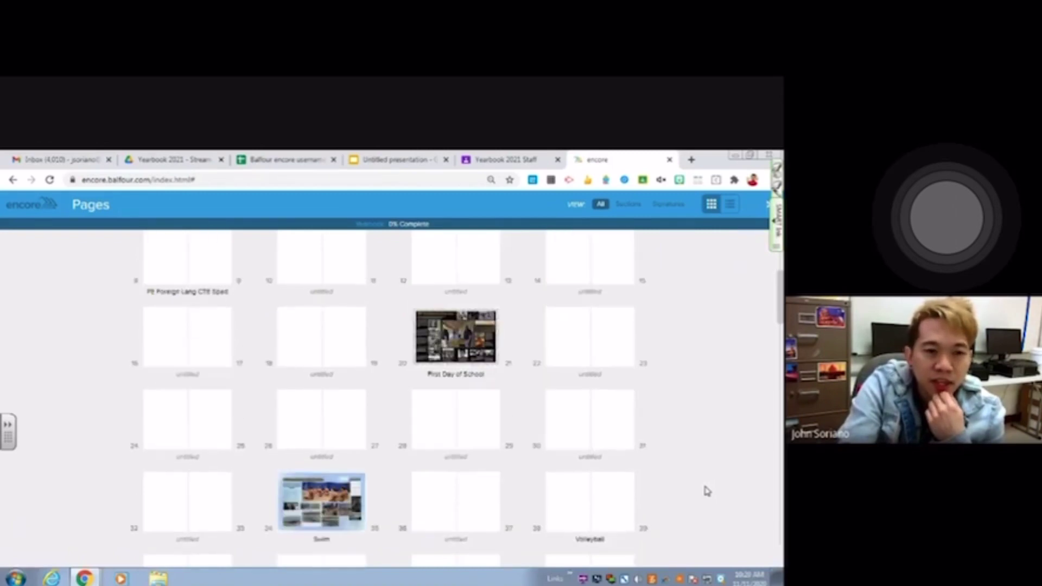
Open the Yearbook Ladder Diagram / Page Assignment spreadsheet from the Yearbook 2021 - Streaming Douglas High folder in Google Drive.
click(180, 158)
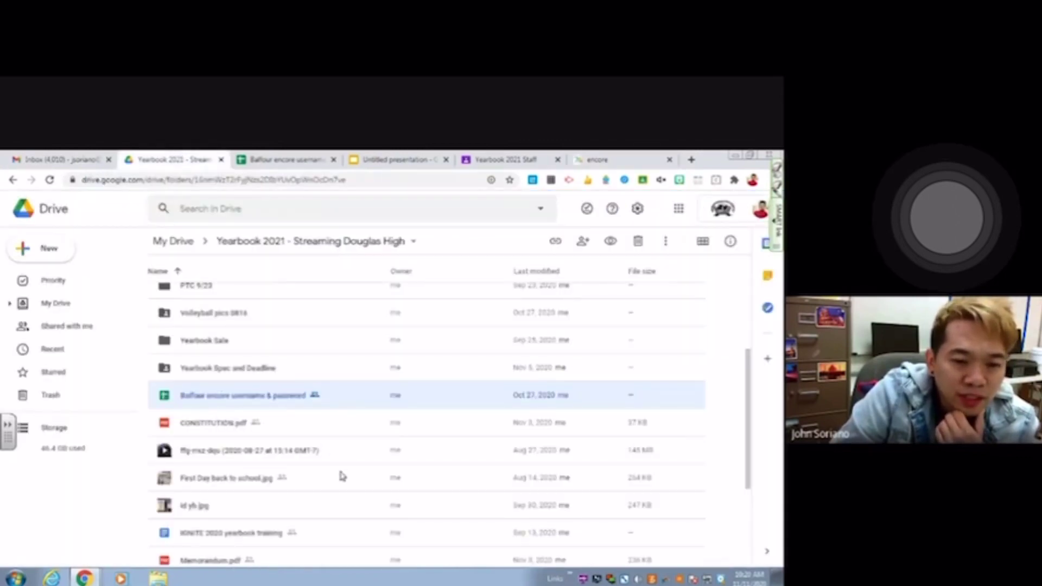
scroll(342, 476, down, 3)
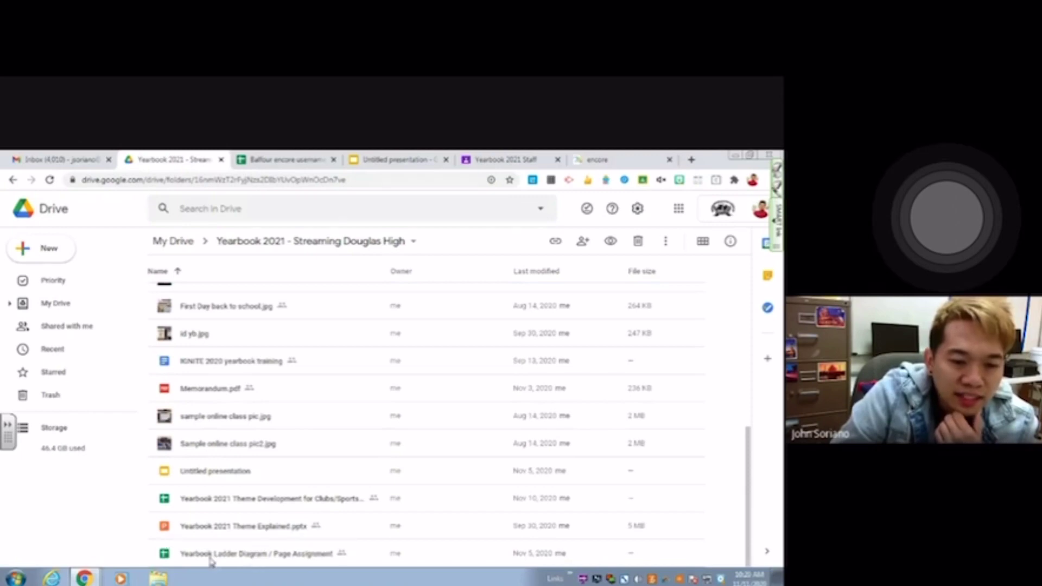
double_click(287, 554)
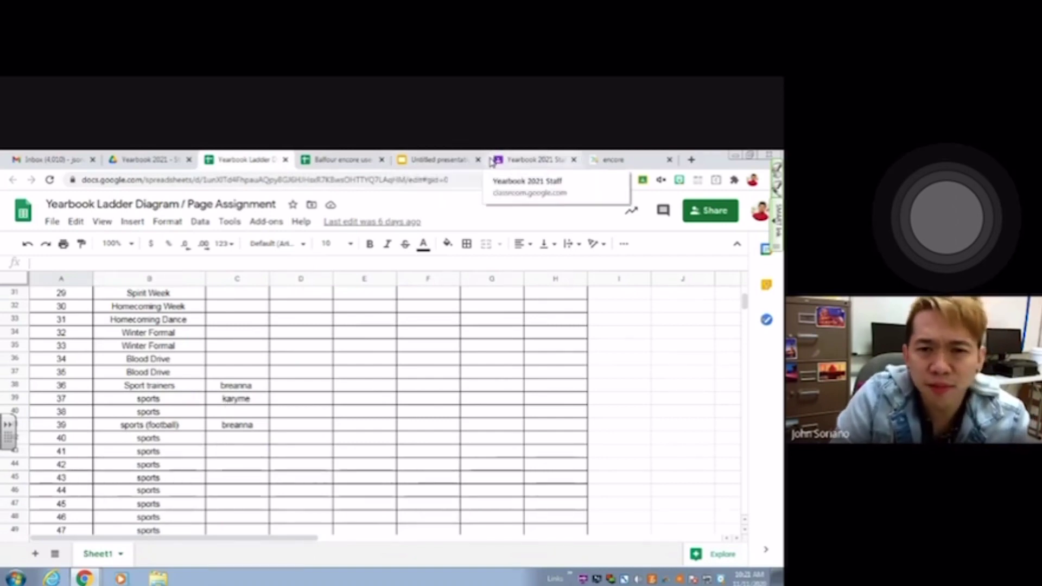
Compare Encore's sports spreads around pages 36–47 with the page assignments in the ladder spreadsheet.
click(613, 159)
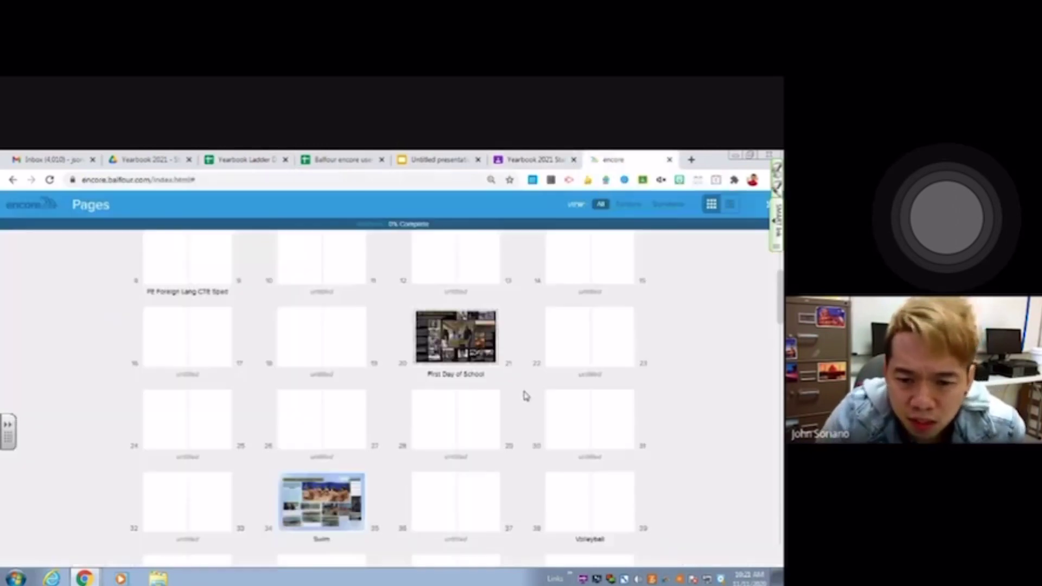
scroll(356, 503, down, 1)
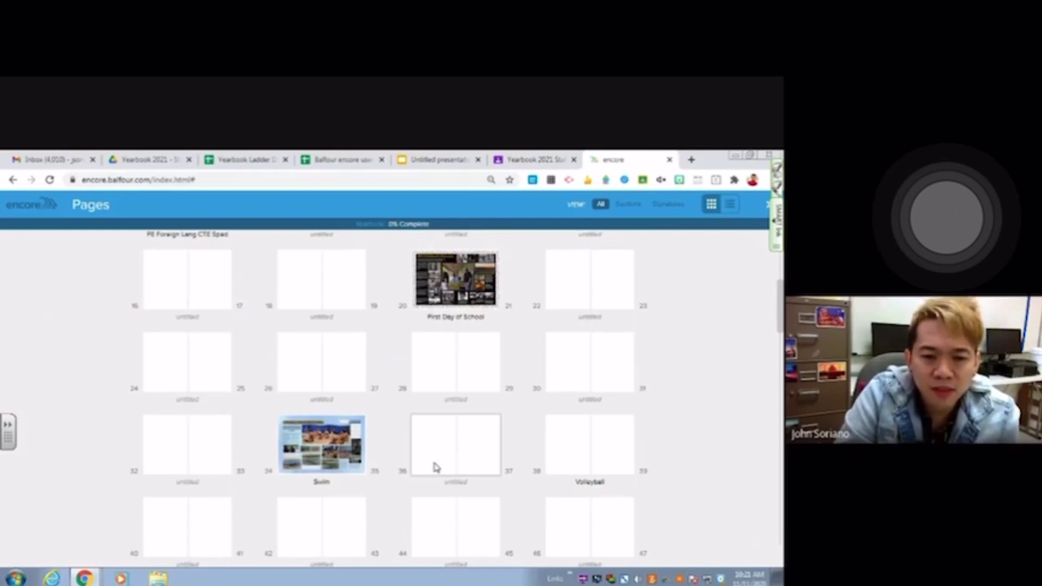
click(343, 162)
click(245, 160)
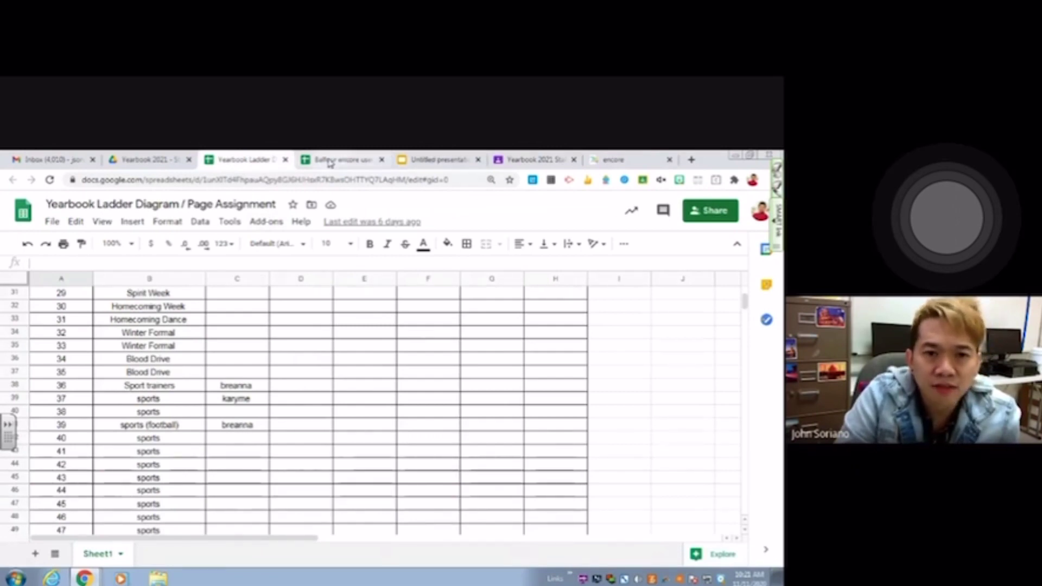
Switch back to Encore and title the blank spread on pages 36–37 "Swim Final".
click(616, 160)
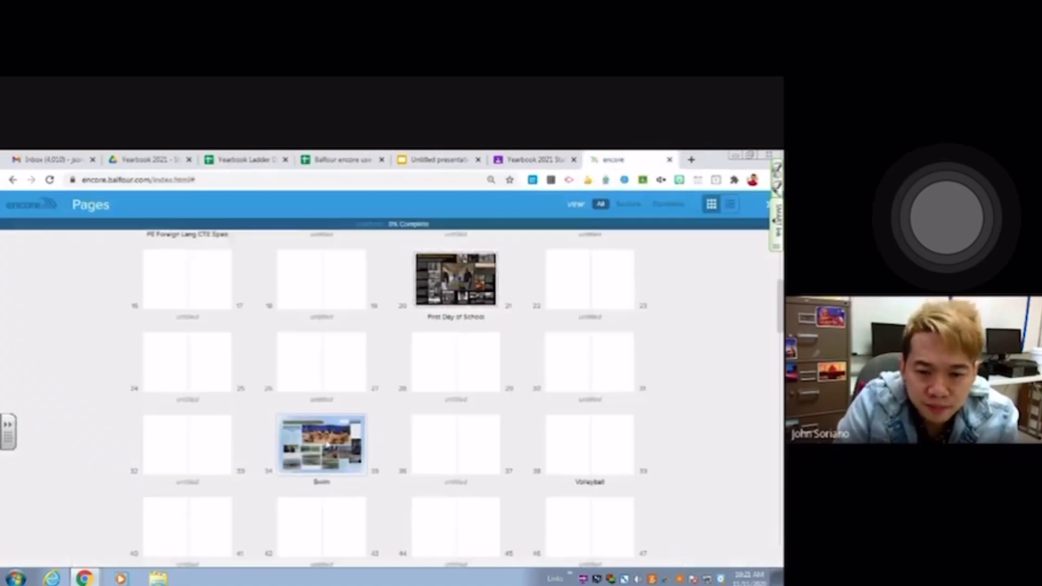
click(426, 462)
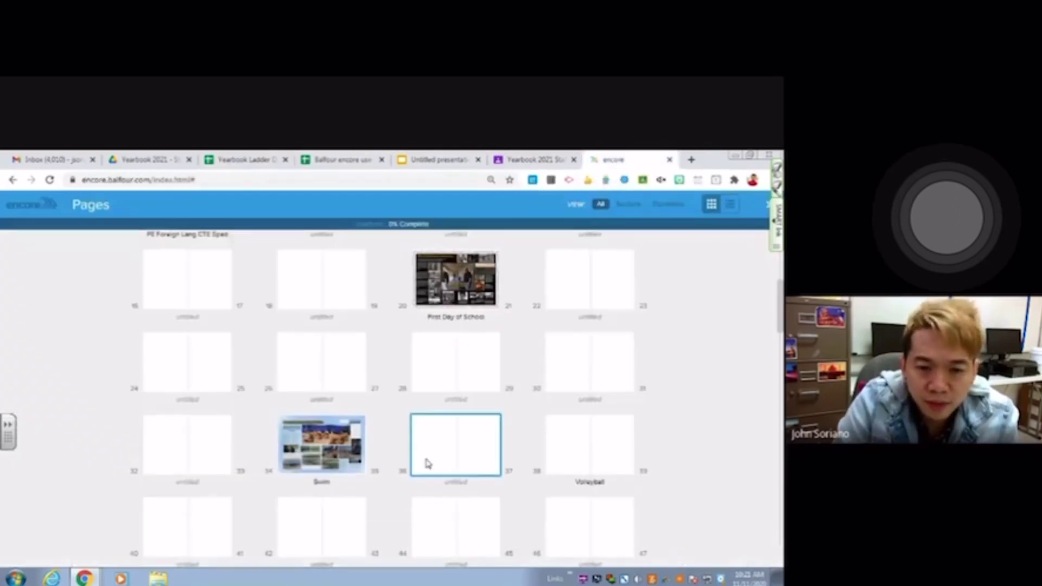
click(468, 482)
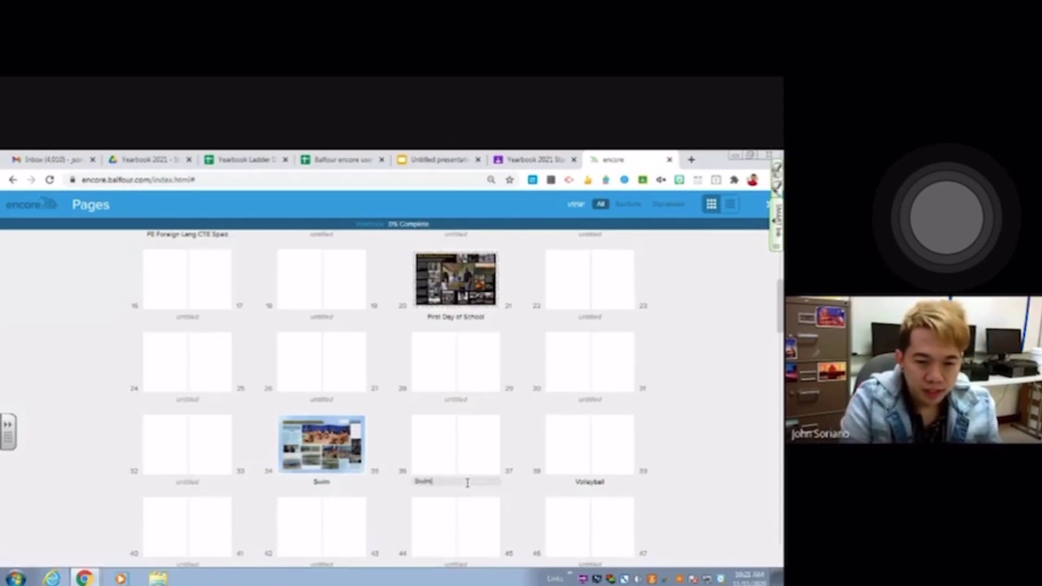
text(Swim Final)
key(Return)
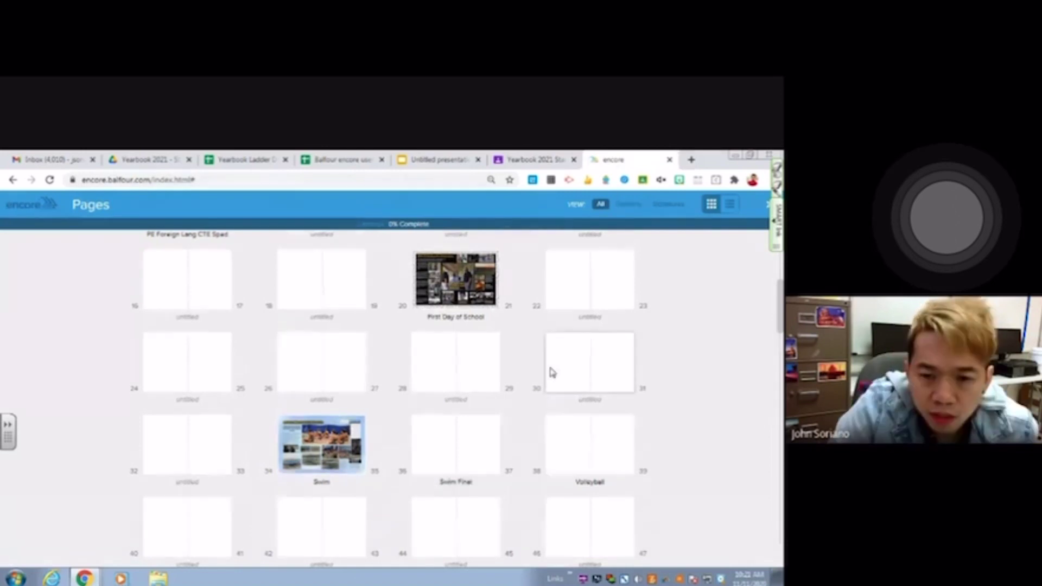
Retitle the Volleyball spread on pages 38–39 as "Football".
click(597, 493)
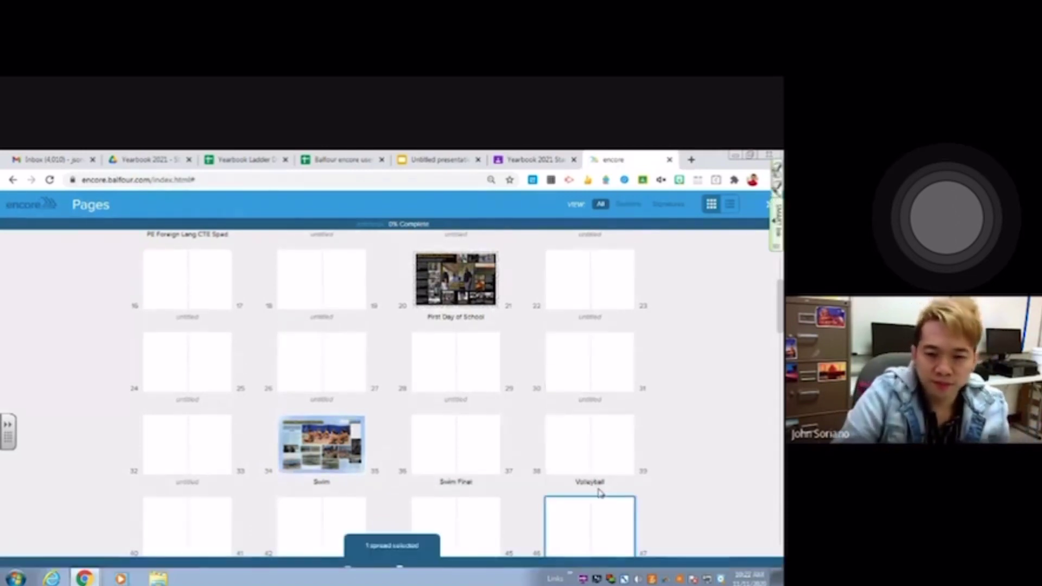
click(596, 482)
key(BackSpace)
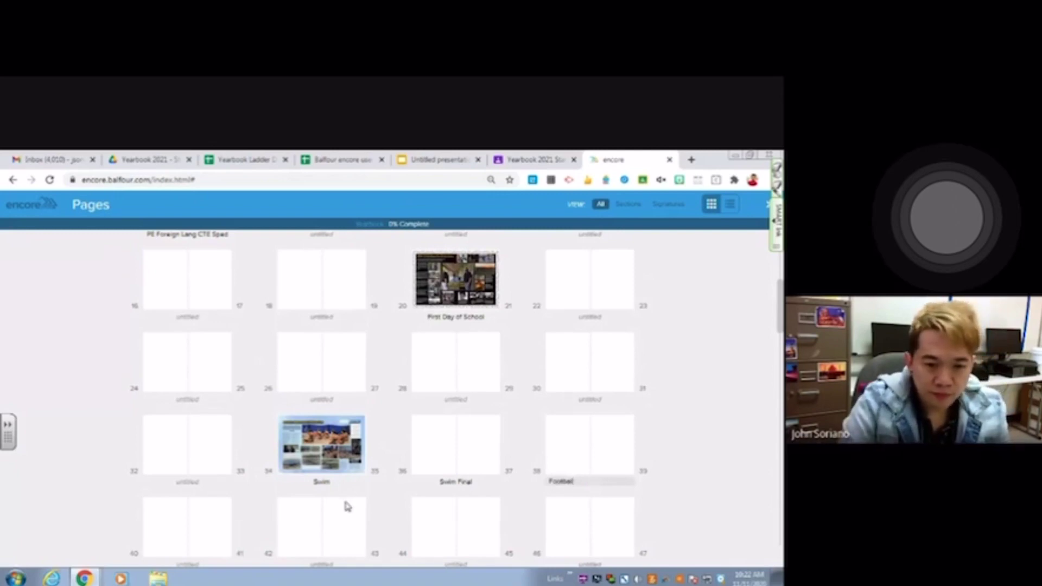
Title the spread on pages 40–41 "Volleyball" and append the assigned staff member's name to each spread title from page 36 to 41.
scroll(181, 463, down, 1)
click(198, 504)
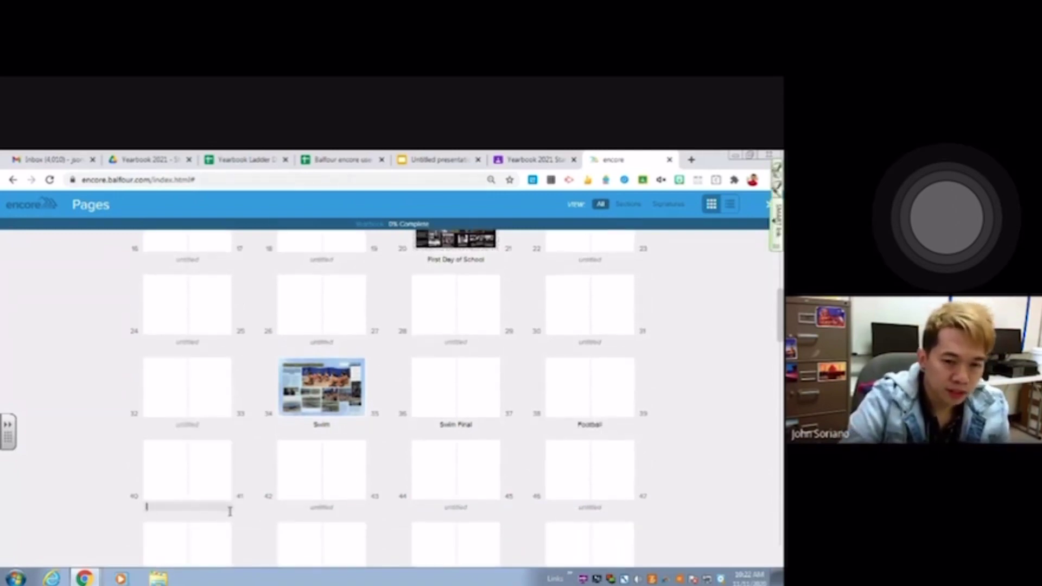
text(Volleyball - Nikki)
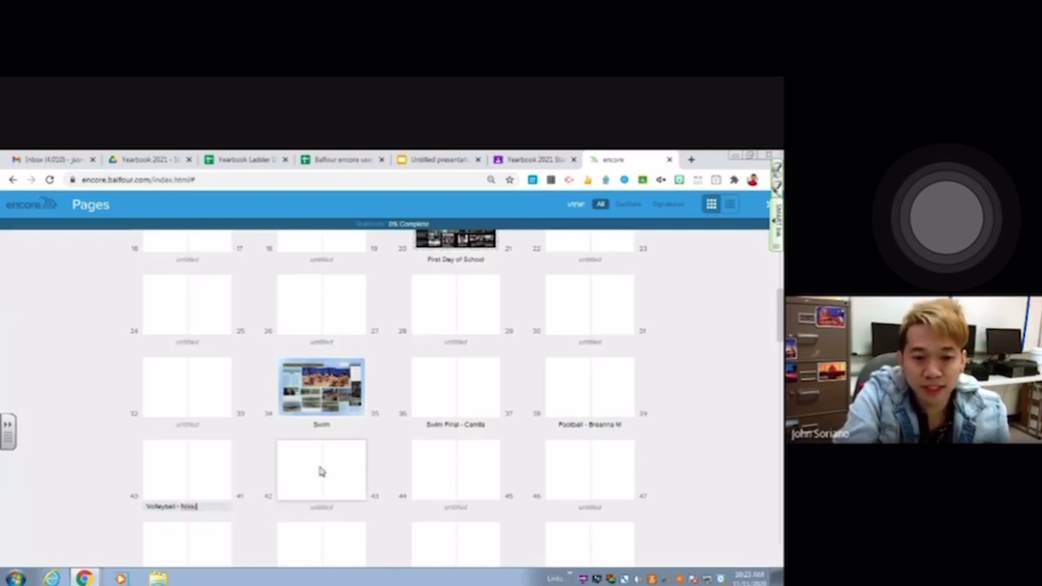
click(224, 483)
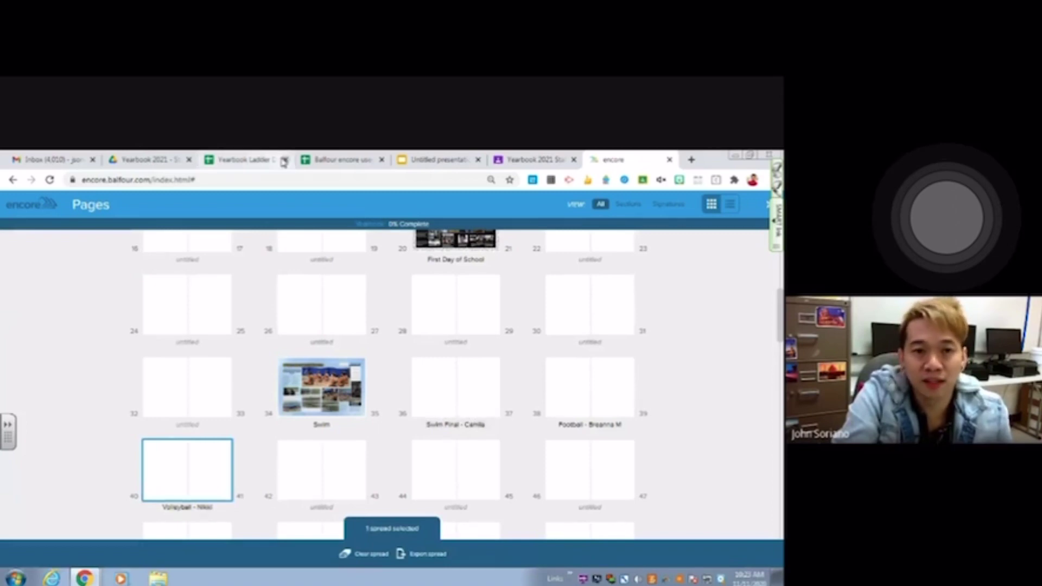
Update the ladder spreadsheet with football on page 38 and volleyball on pages 40–41, entering the assigned staff members' names.
click(255, 160)
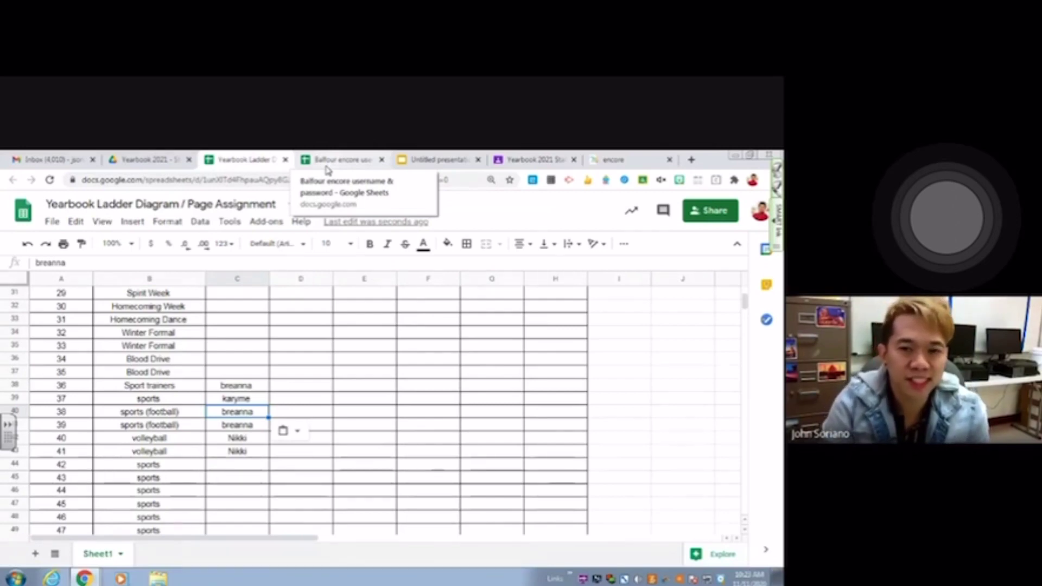
Return to Encore and review the page overview, from the cover spread through the newly titled sports spreads to page 55.
click(640, 159)
scroll(459, 412, up, 5)
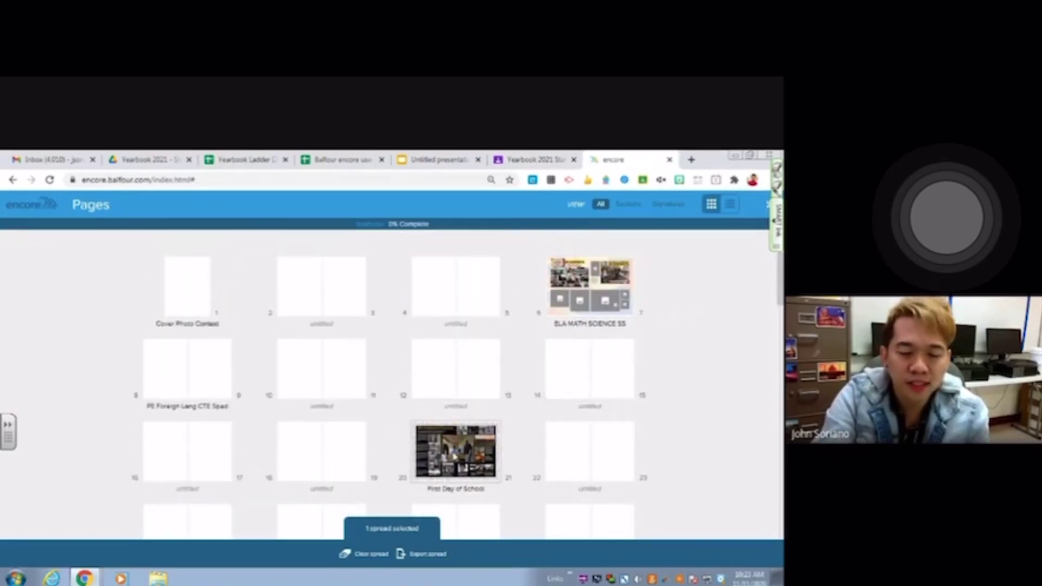
scroll(453, 461, down, 5)
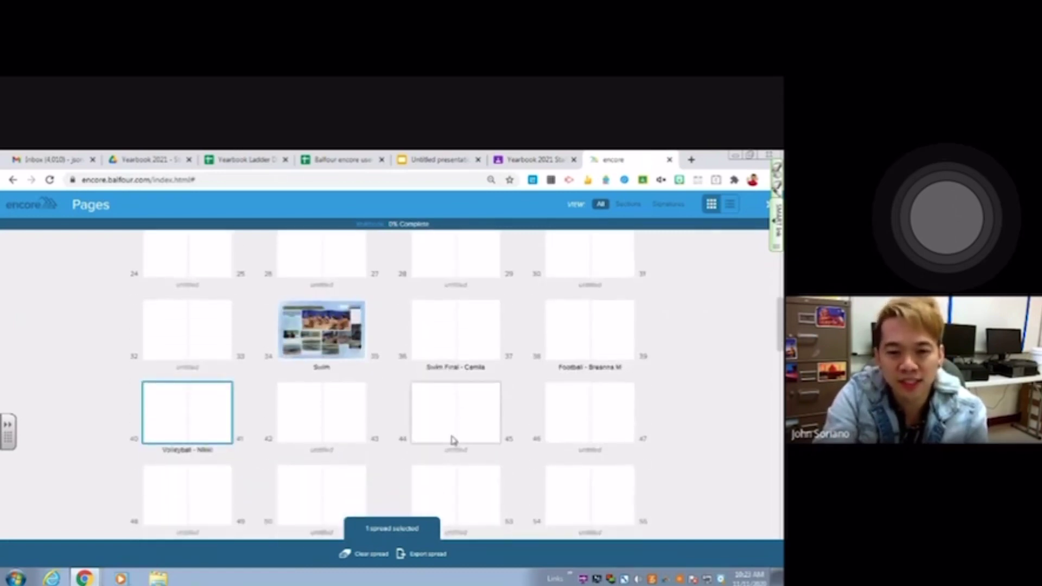
scroll(453, 438, up, 1)
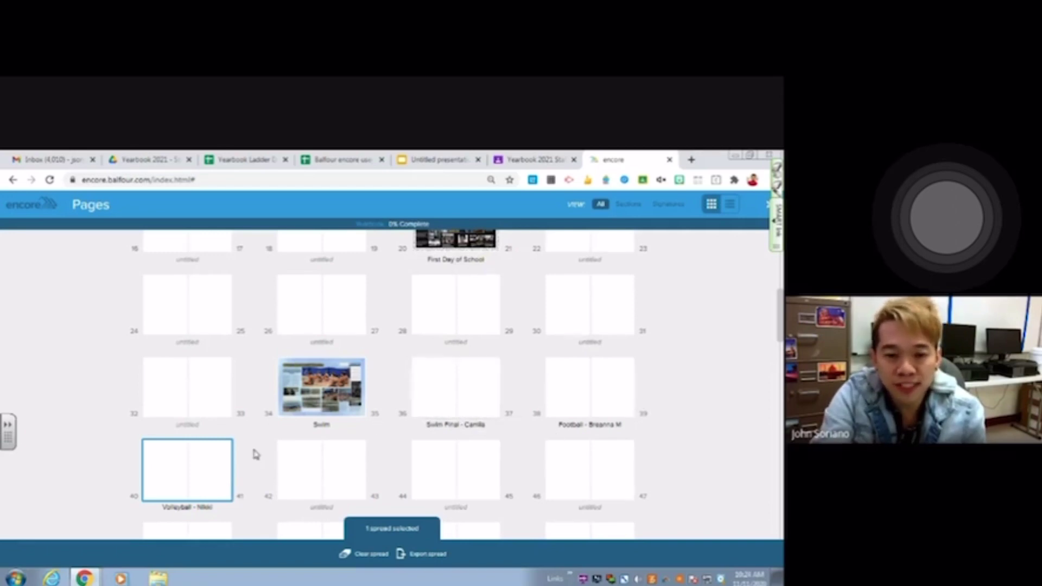
scroll(486, 424, up, 2)
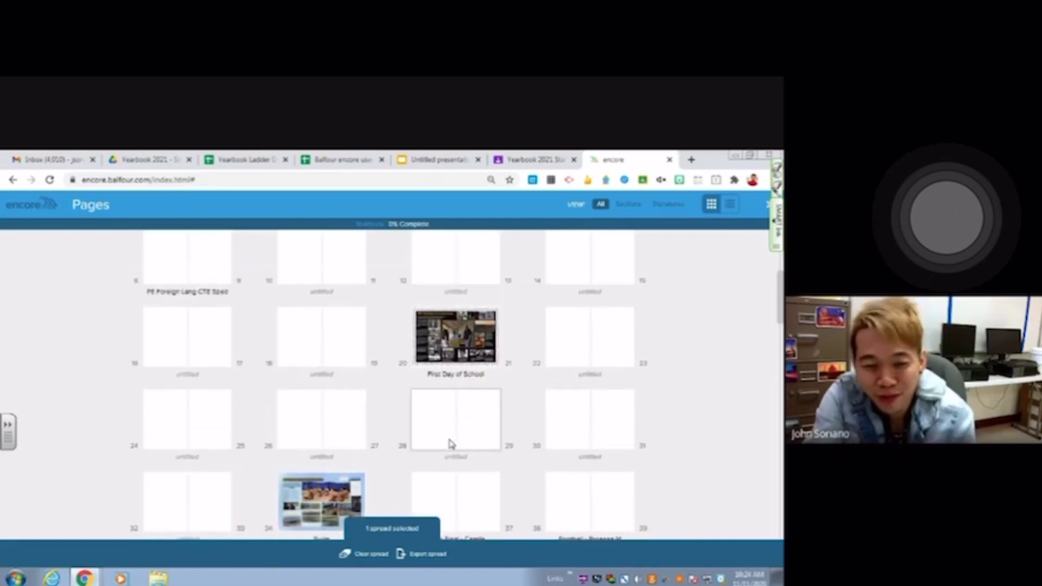
scroll(446, 448, down, 1)
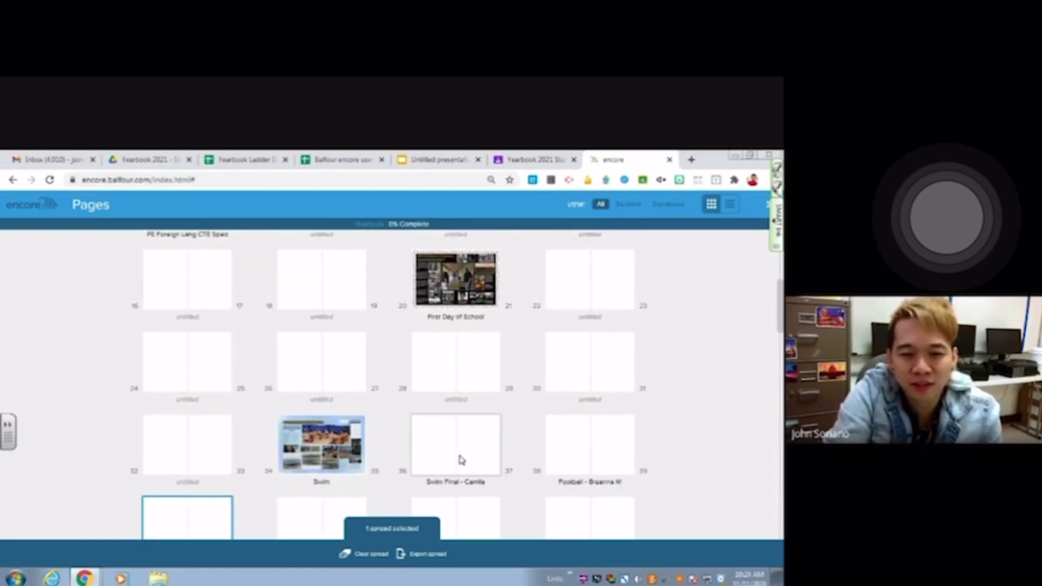
scroll(460, 459, up, 2)
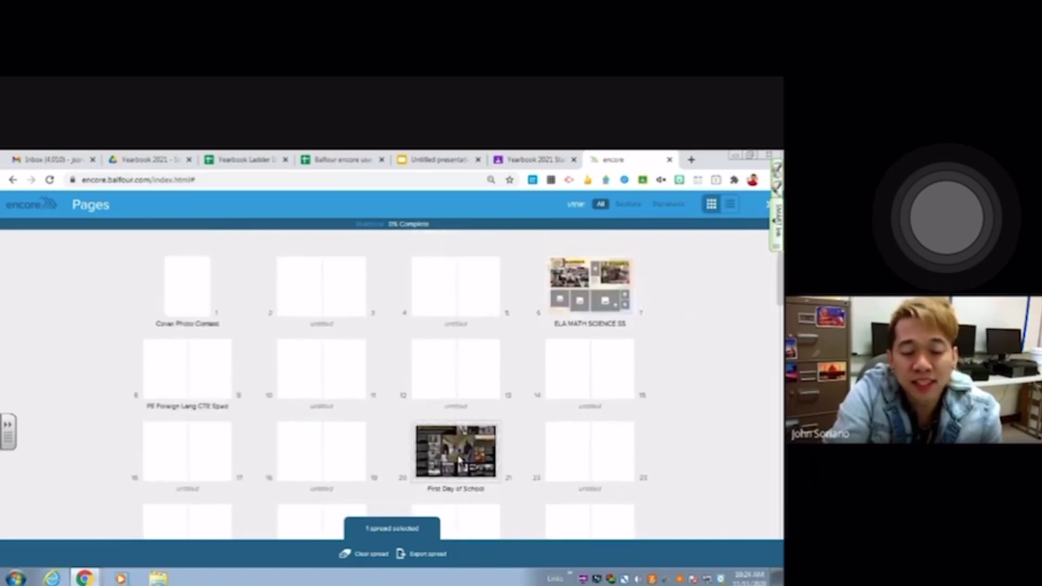
scroll(460, 459, down, 3)
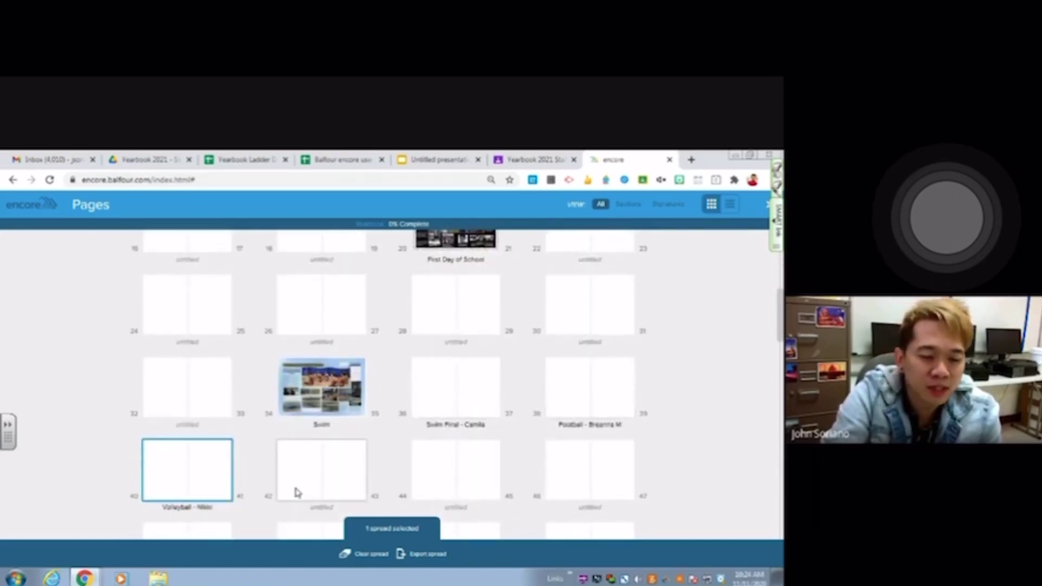
scroll(297, 492, down, 2)
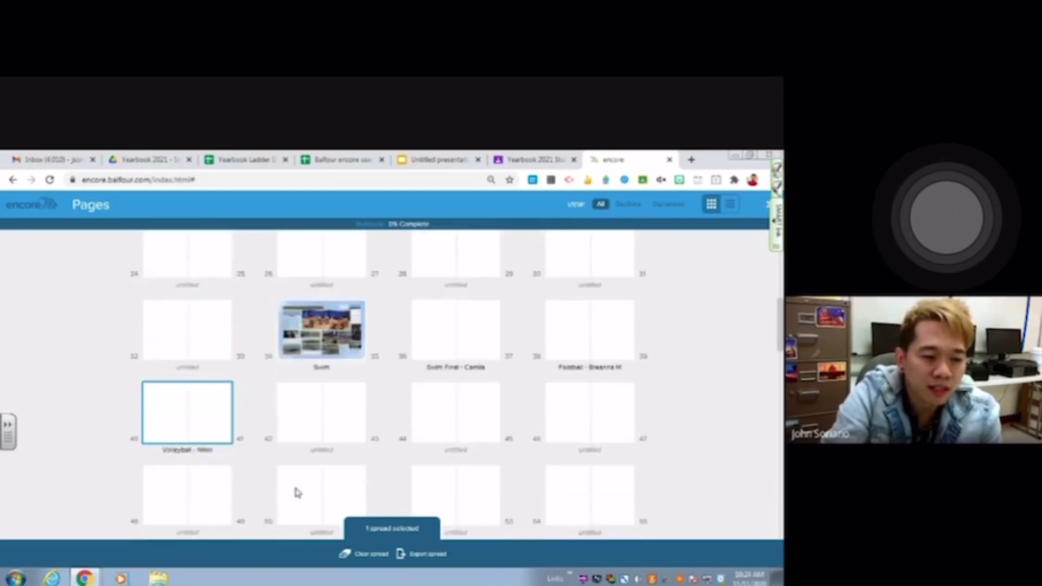
scroll(298, 492, down, 1)
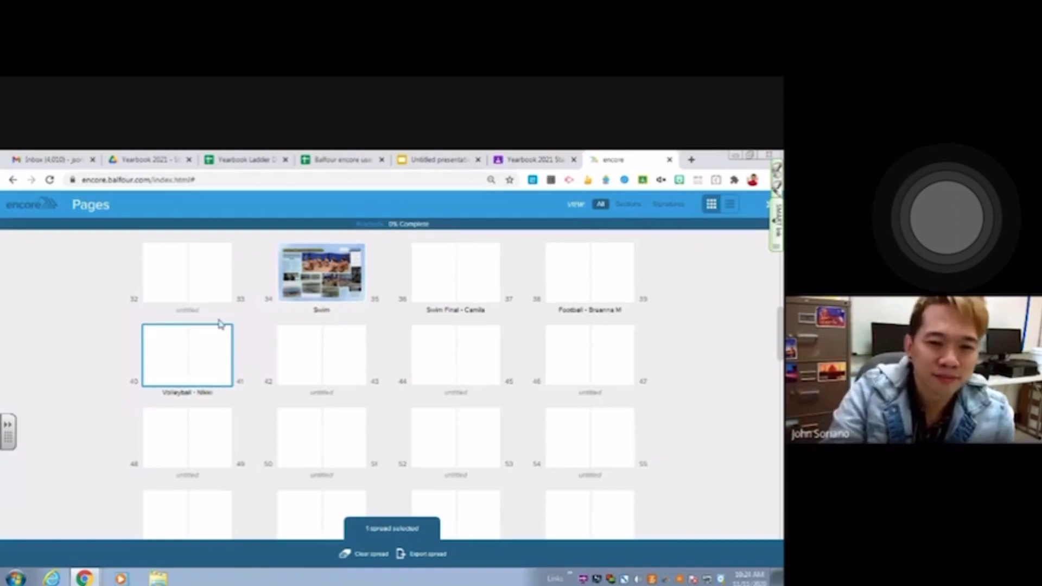
scroll(341, 442, up, 2)
scroll(341, 442, up, 2)
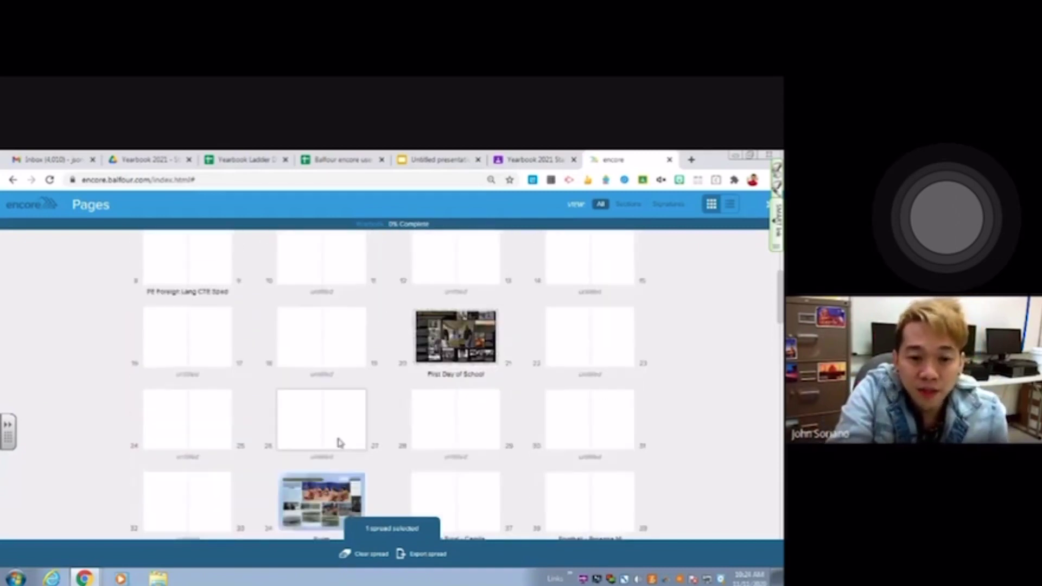
scroll(340, 442, down, 2)
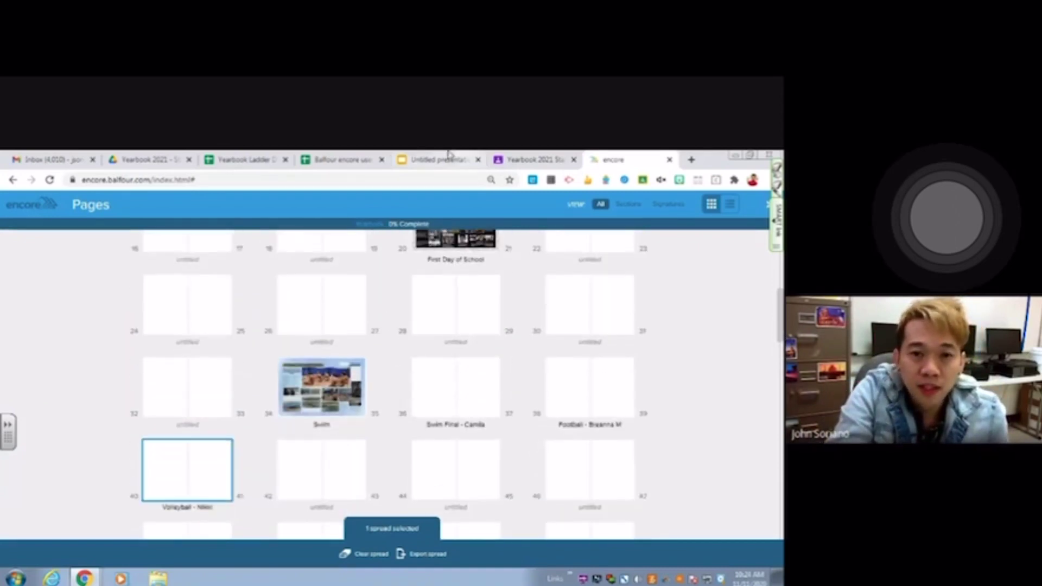
Change pages 36 and 37 in the ladder spreadsheet to Swim and enter the assigned staff member's name.
click(274, 161)
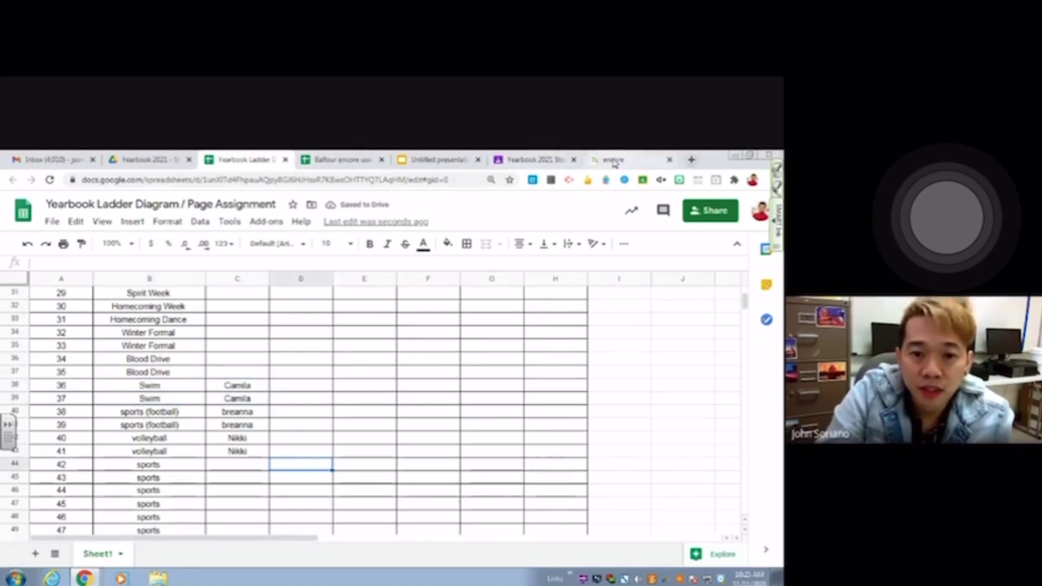
Switch to Encore, open the Swim Final spread on pages 36–37 for editing and inspect its blank layout.
click(613, 160)
scroll(530, 459, up, 1)
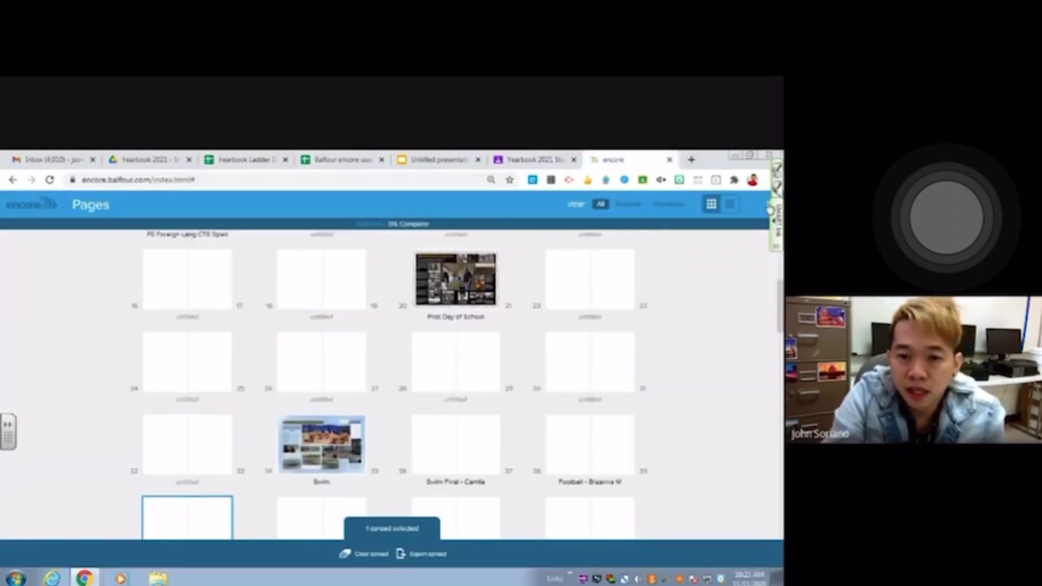
scroll(467, 465, down, 1)
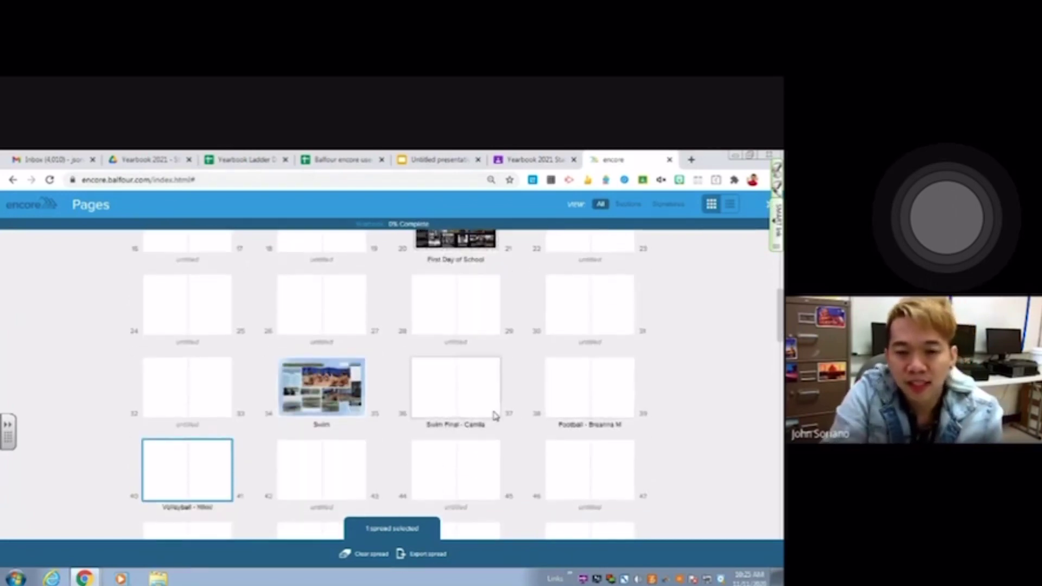
double_click(466, 410)
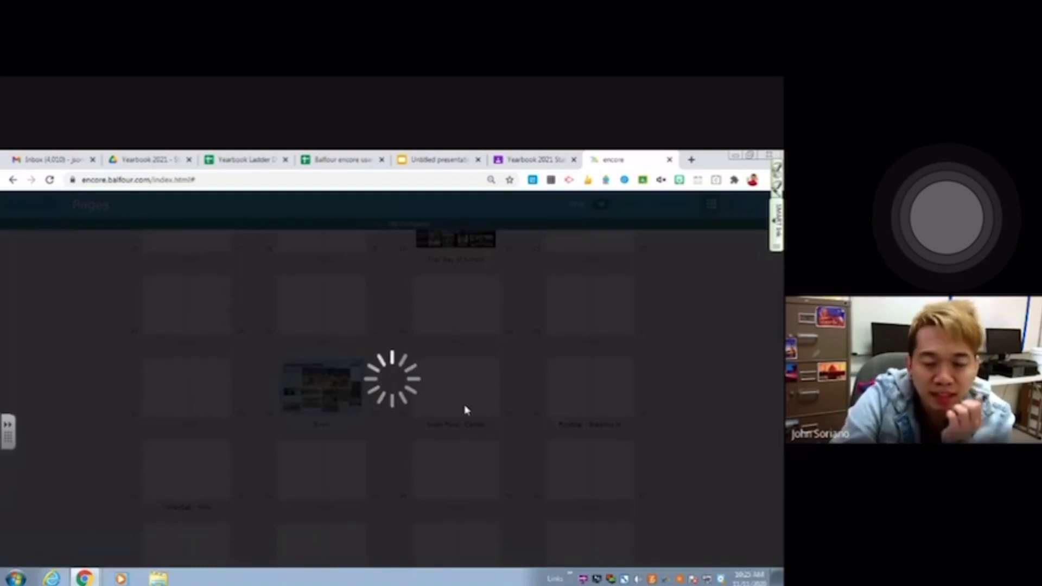
scroll(490, 442, down, 2)
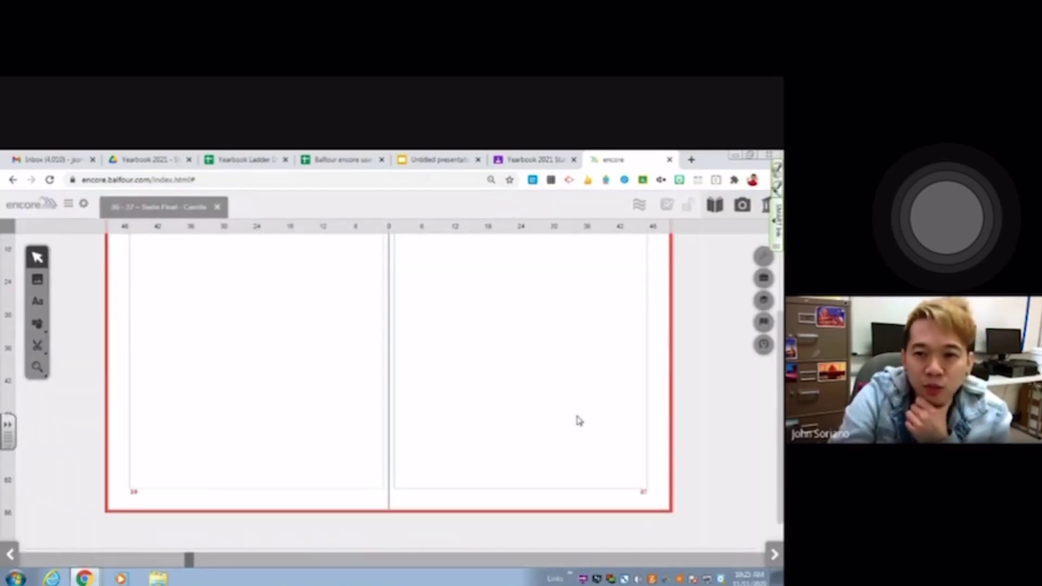
scroll(577, 421, up, 3)
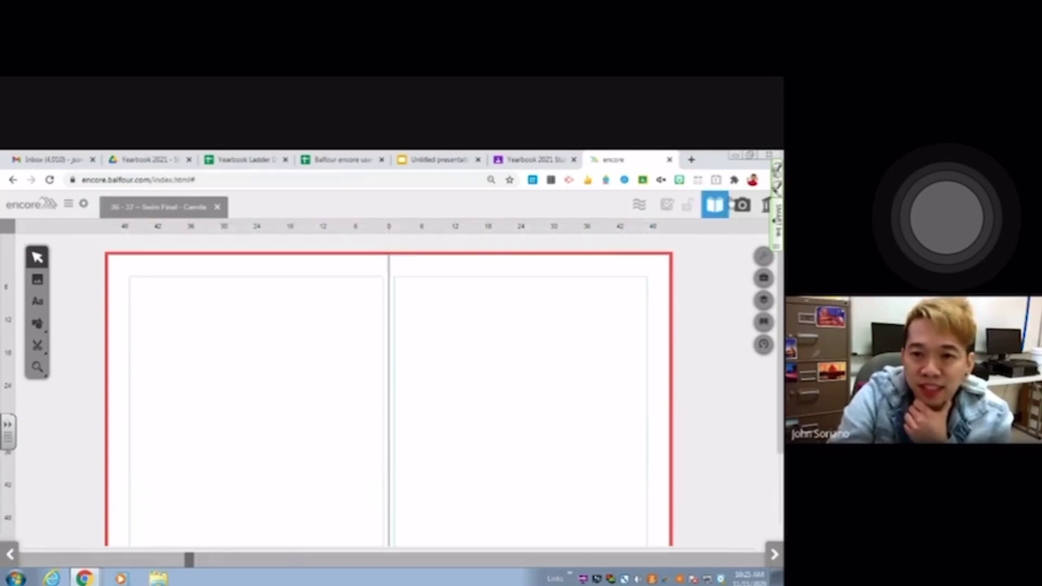
Open Encore's Library and display the Activity coverage templates.
click(767, 209)
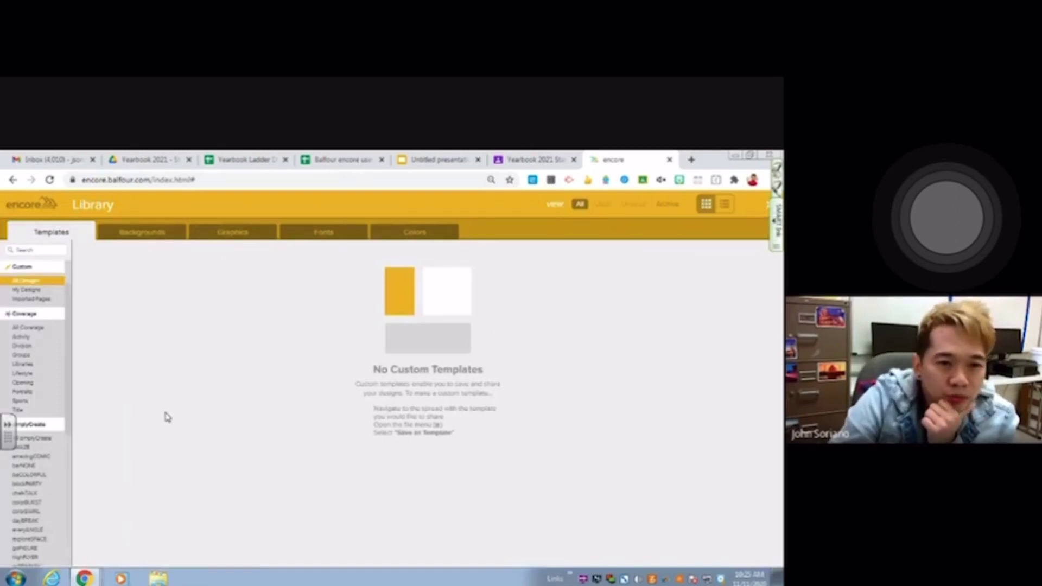
click(34, 338)
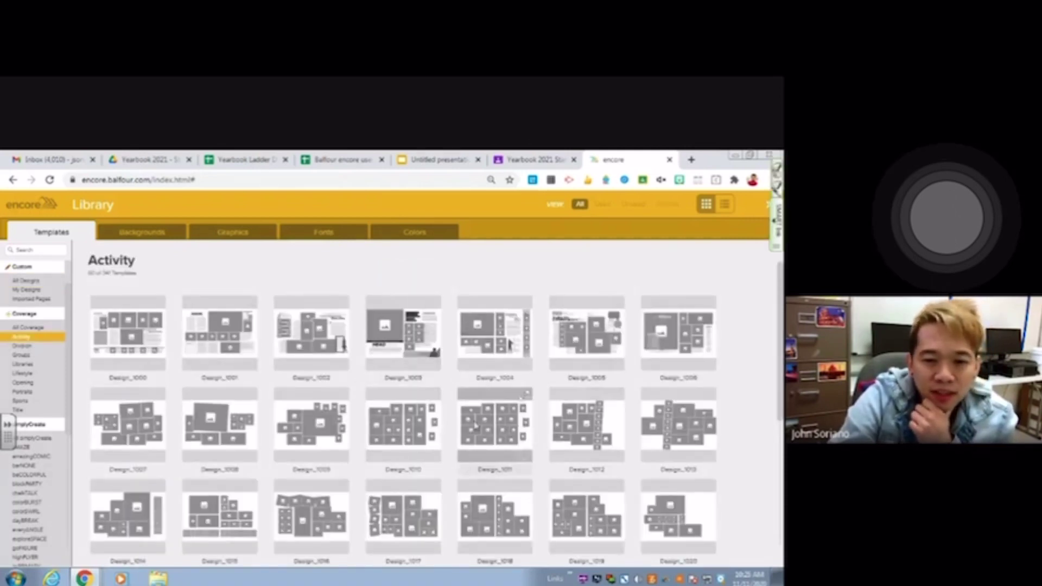
Apply the Division template Design_2019 to the Swim Final spread, replacing its content with the template's default fonts, and check the layout.
click(30, 346)
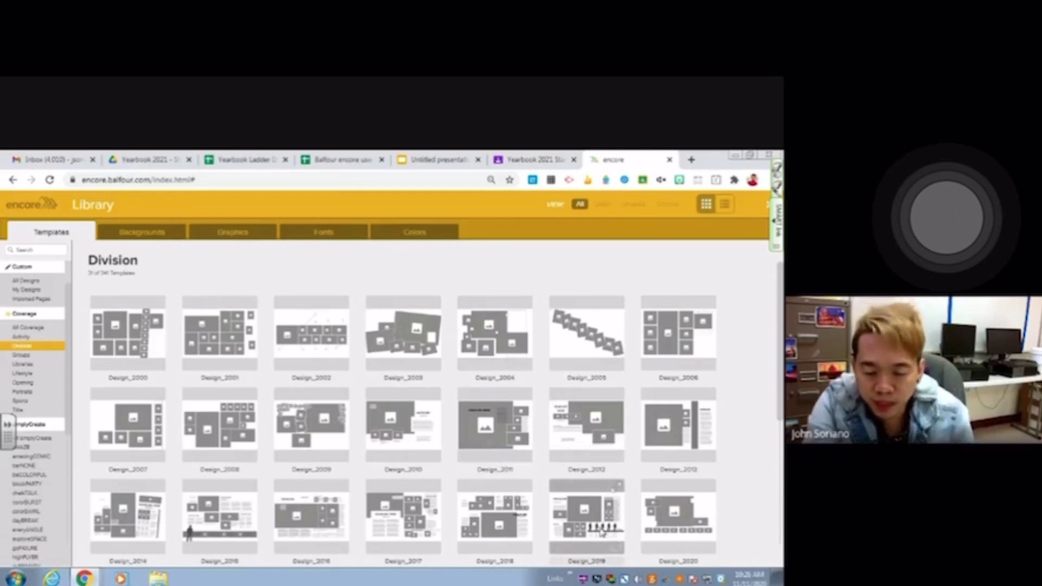
click(620, 550)
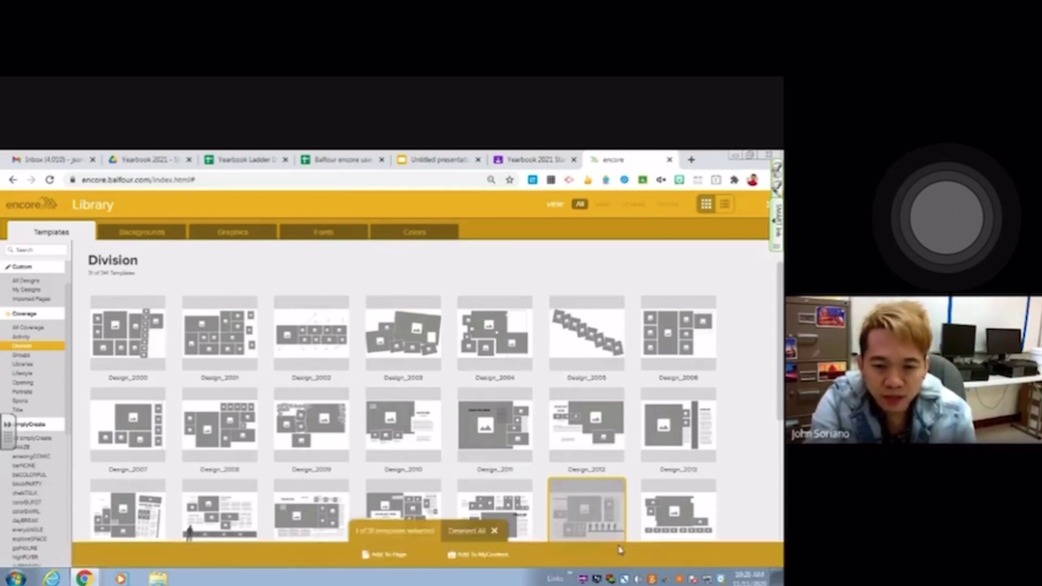
click(389, 554)
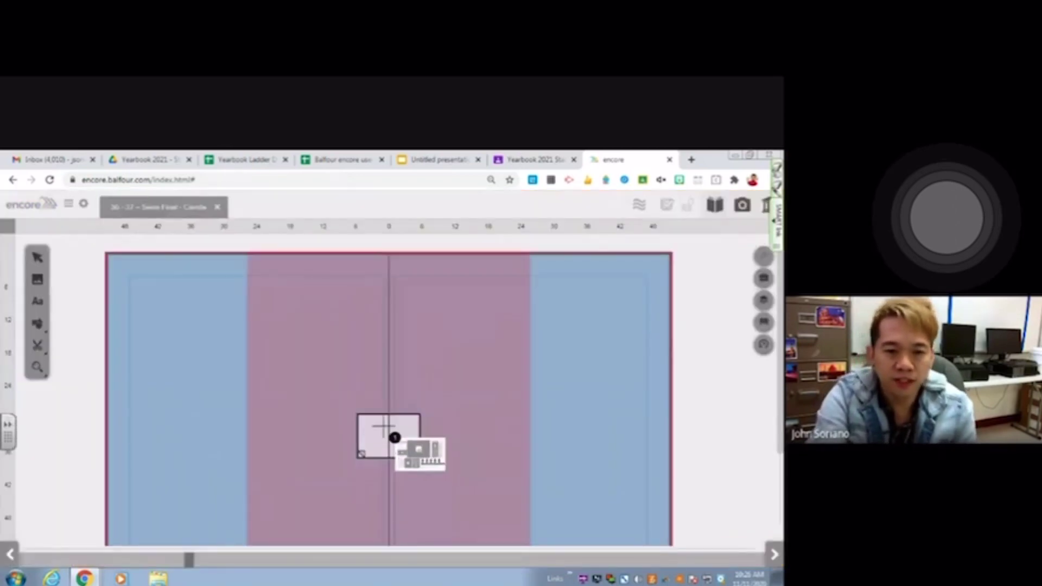
click(383, 433)
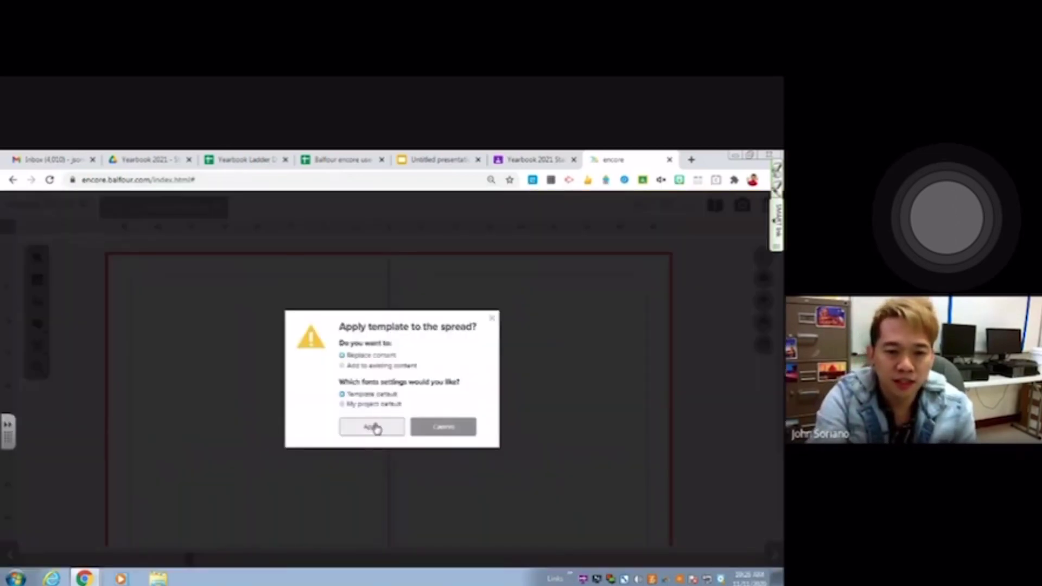
click(373, 427)
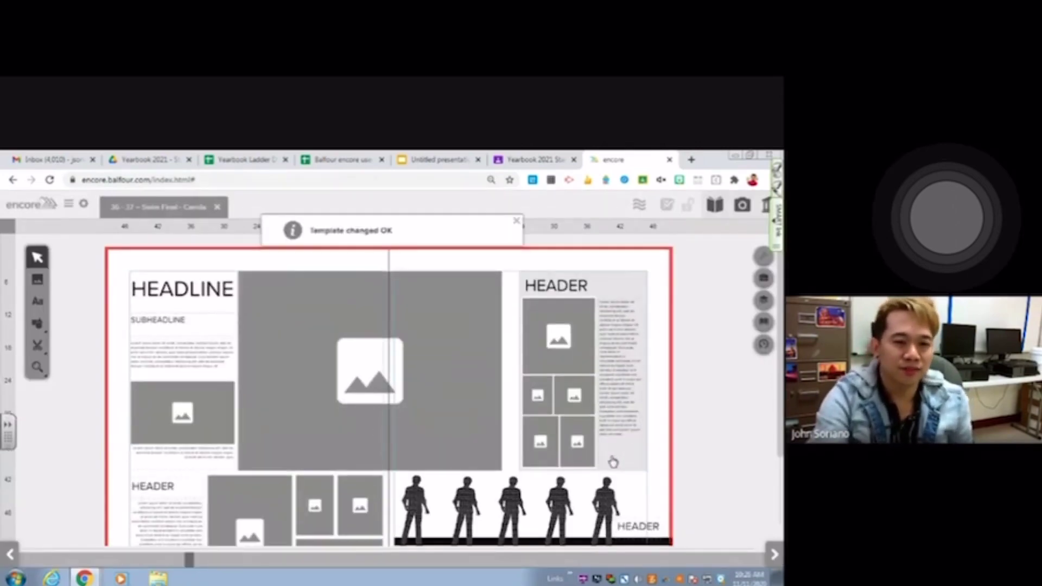
scroll(608, 462, down, 3)
scroll(607, 471, up, 2)
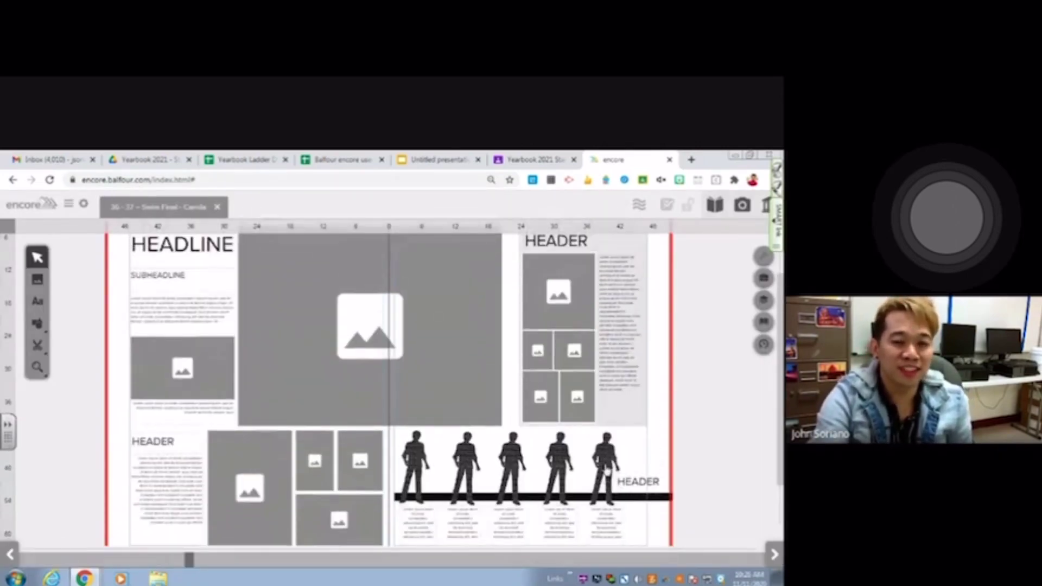
scroll(605, 470, down, 2)
scroll(607, 470, up, 2)
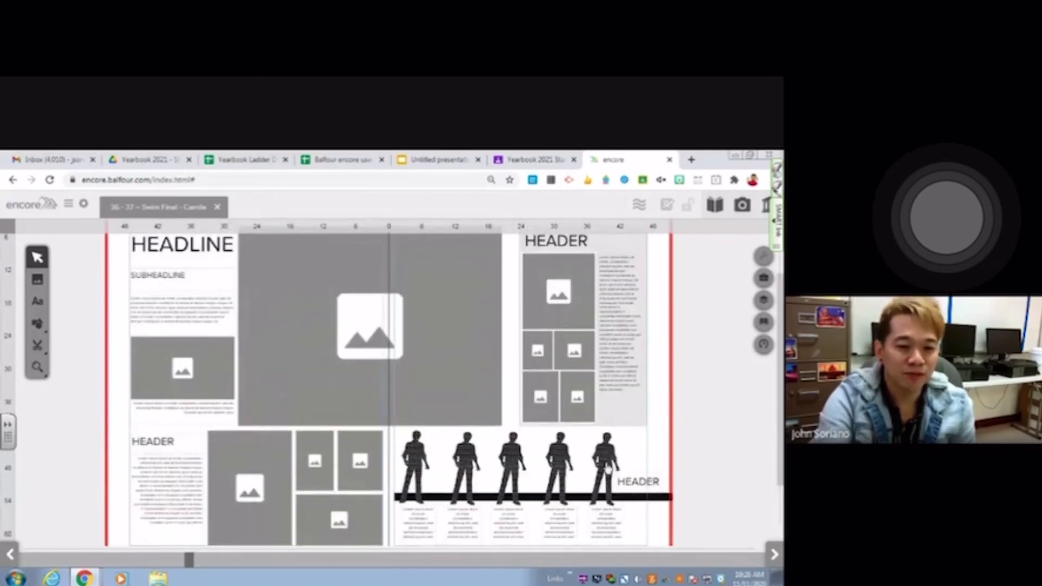
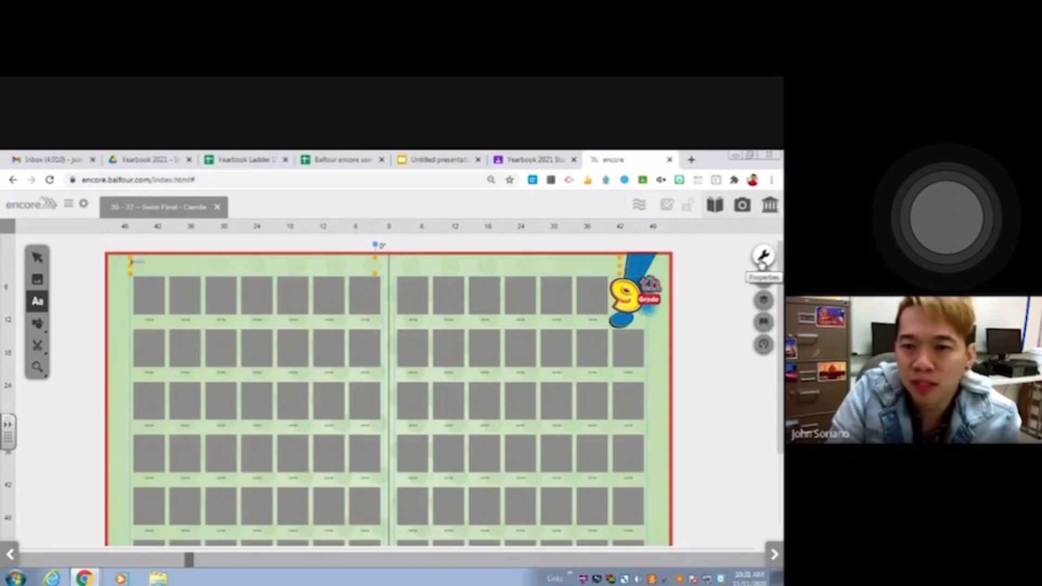
Try to set the "senior" heading's font size to 72 and make its text box above the portraits taller.
click(763, 258)
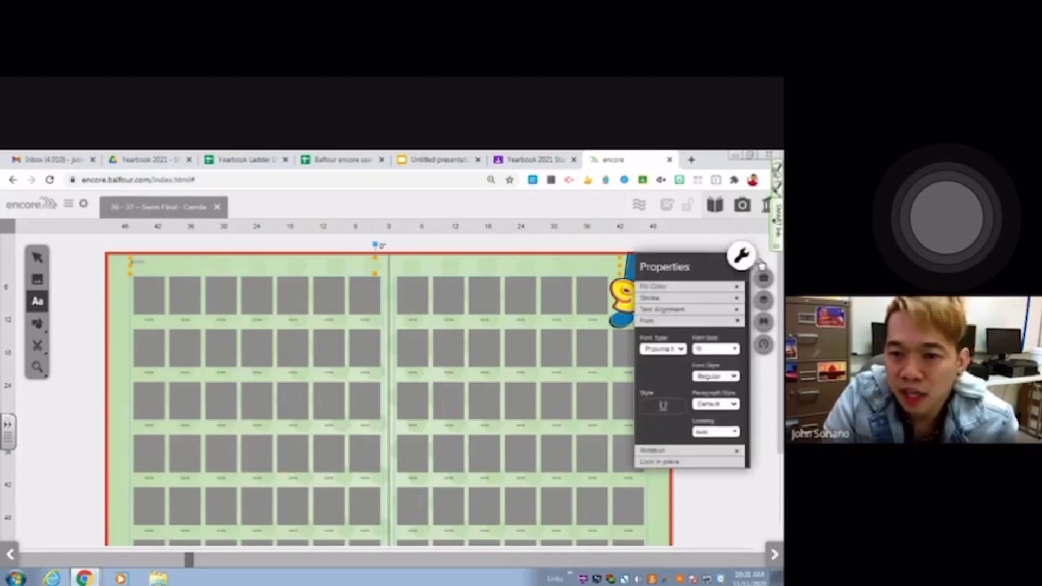
click(725, 320)
click(739, 348)
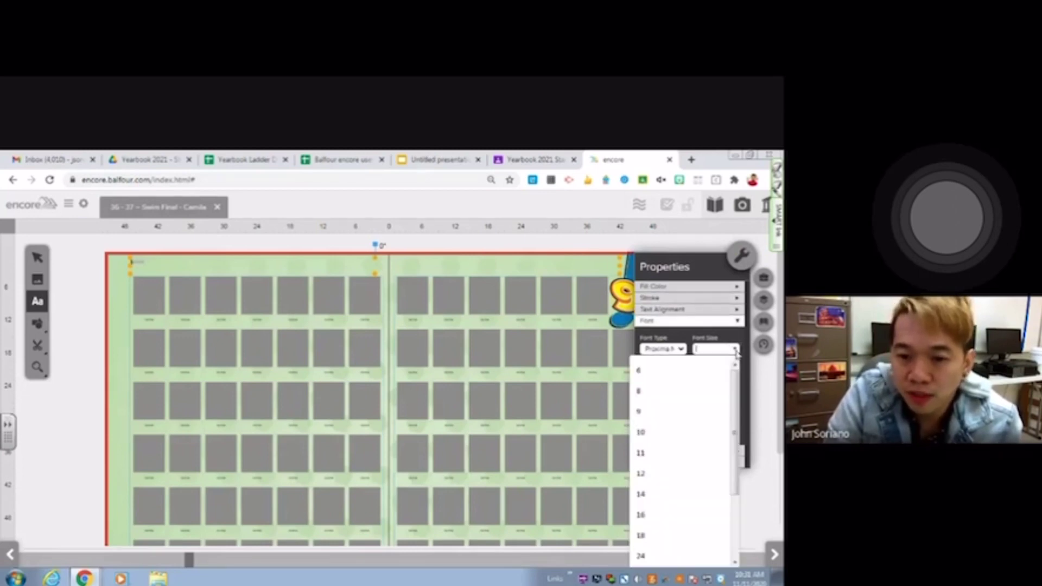
scroll(684, 461, down, 5)
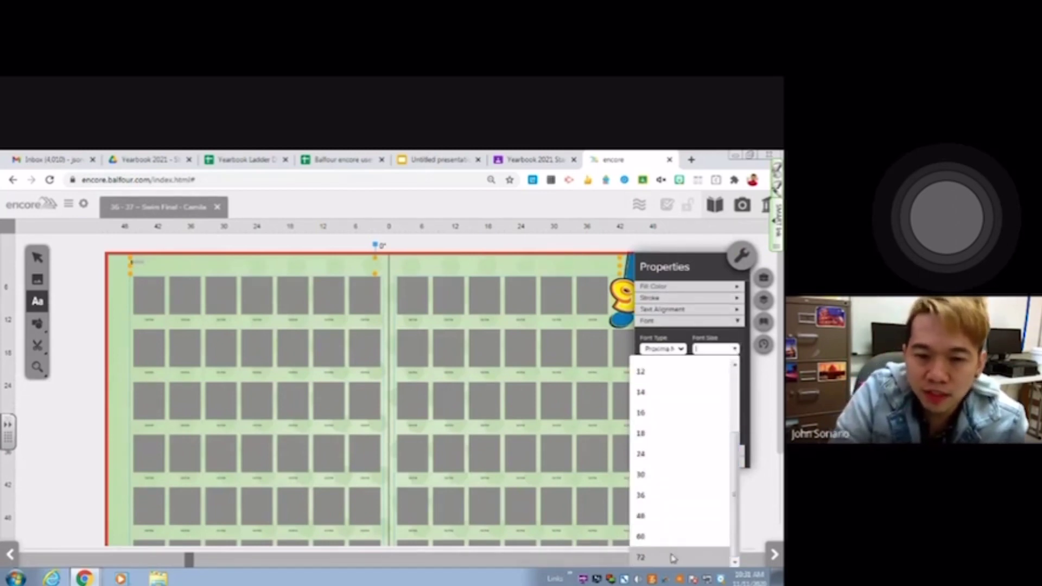
click(703, 555)
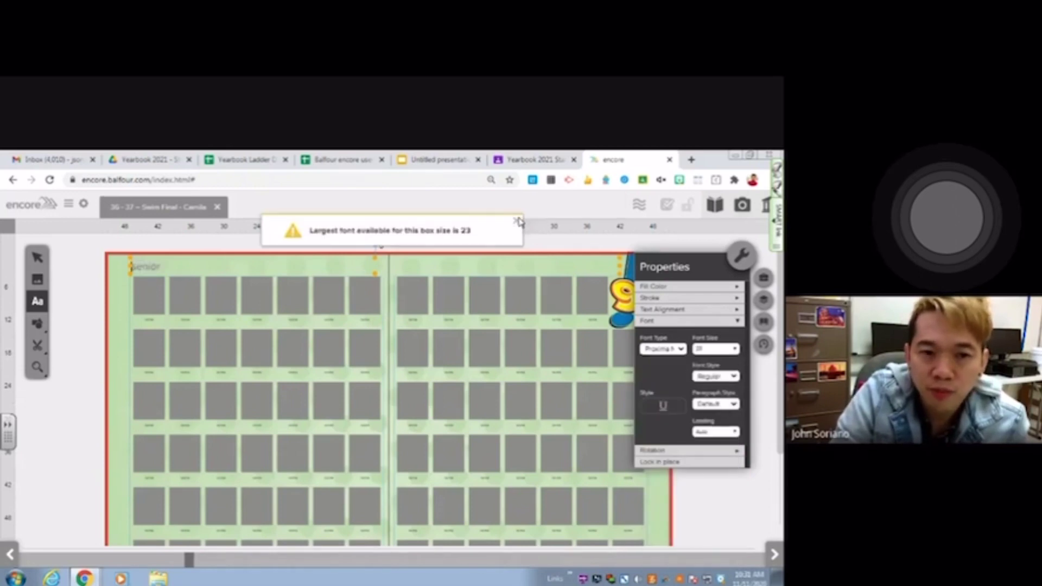
click(516, 222)
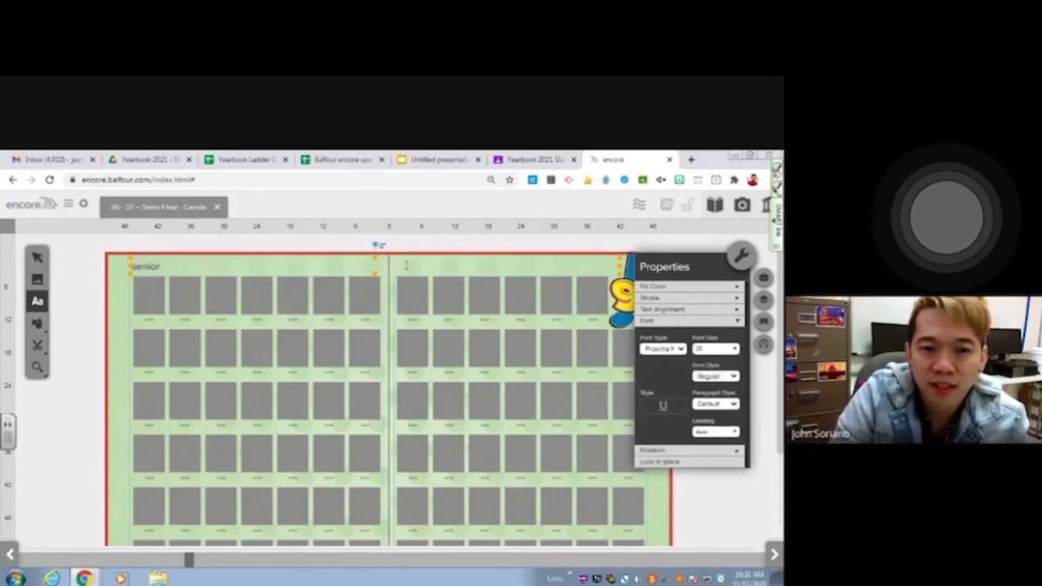
click(741, 255)
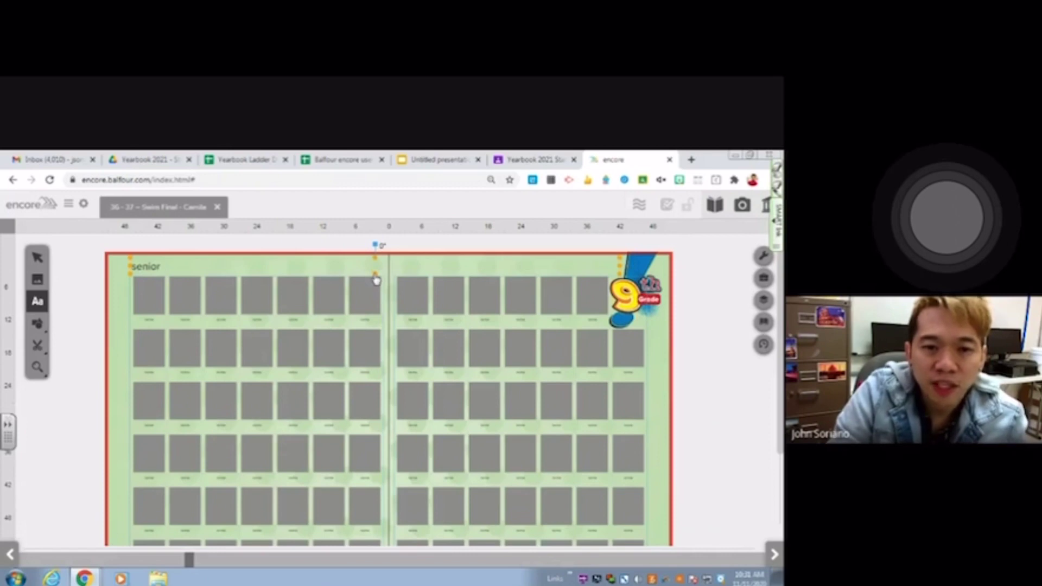
drag(375, 276, 375, 288)
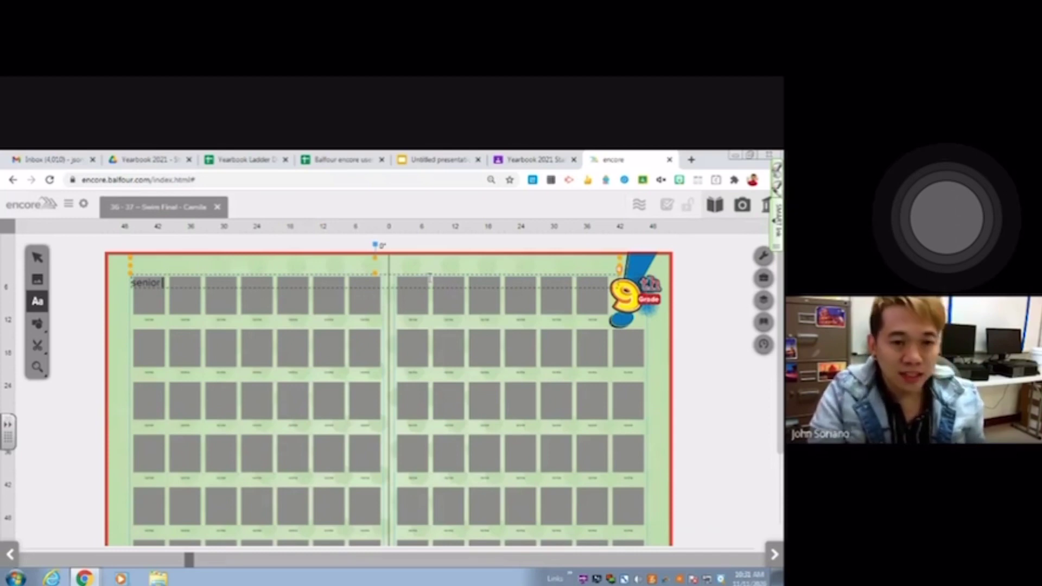
click(323, 310)
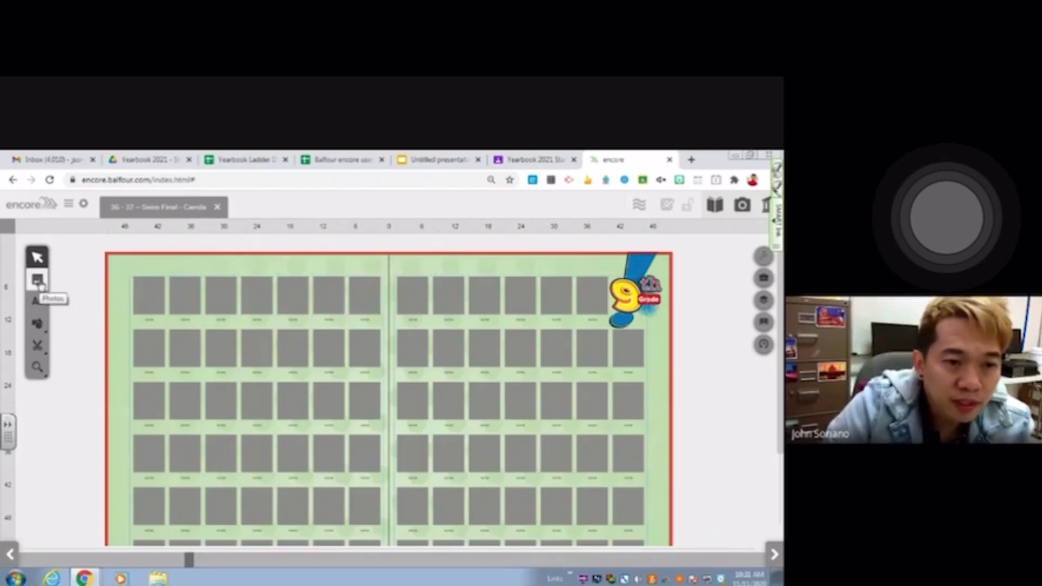
Draw a wide photo box above the left page's portraits, then delete it.
click(38, 281)
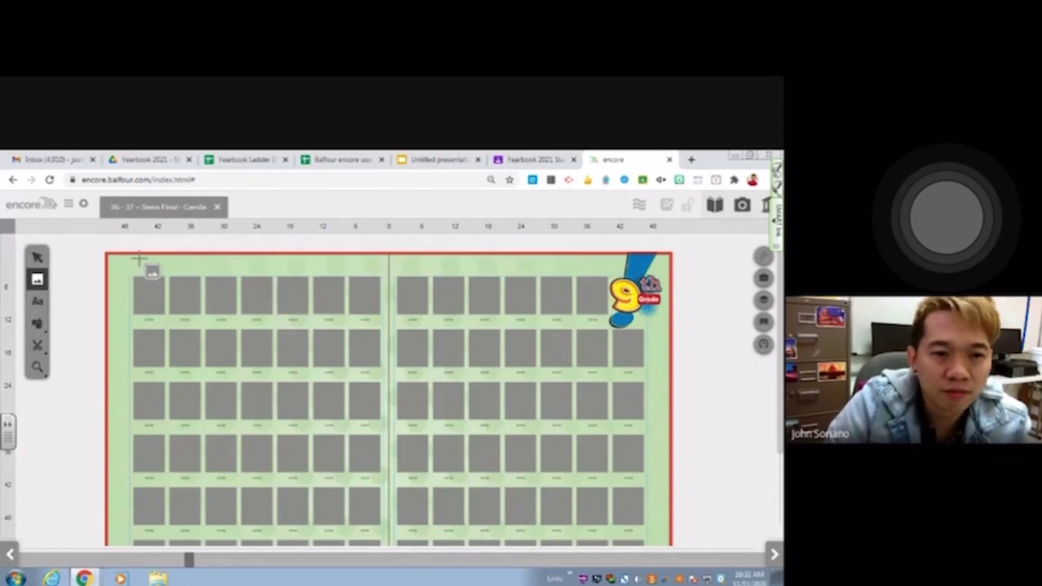
drag(139, 259, 385, 280)
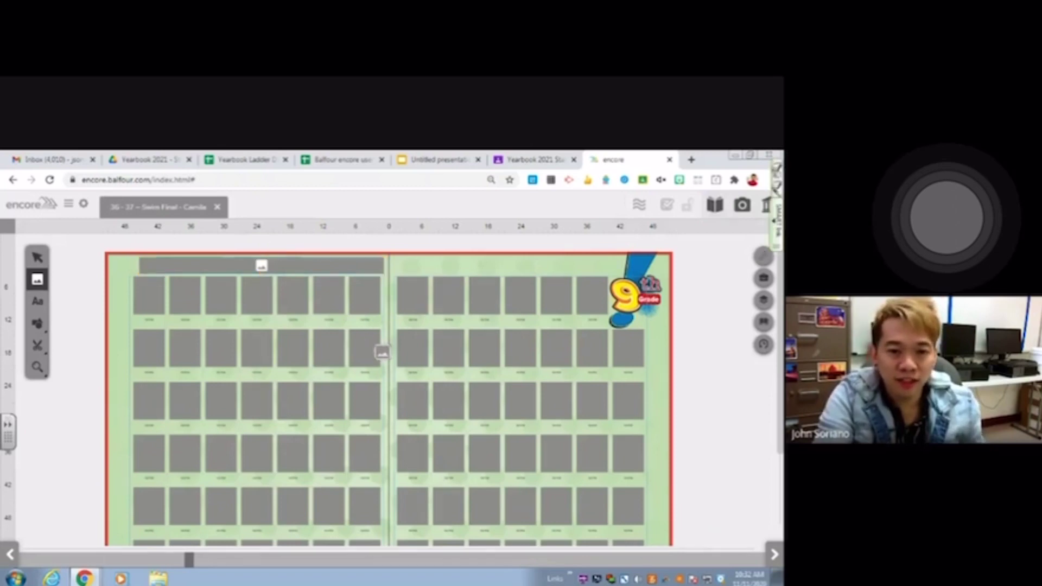
click(692, 341)
key(ctrl+z)
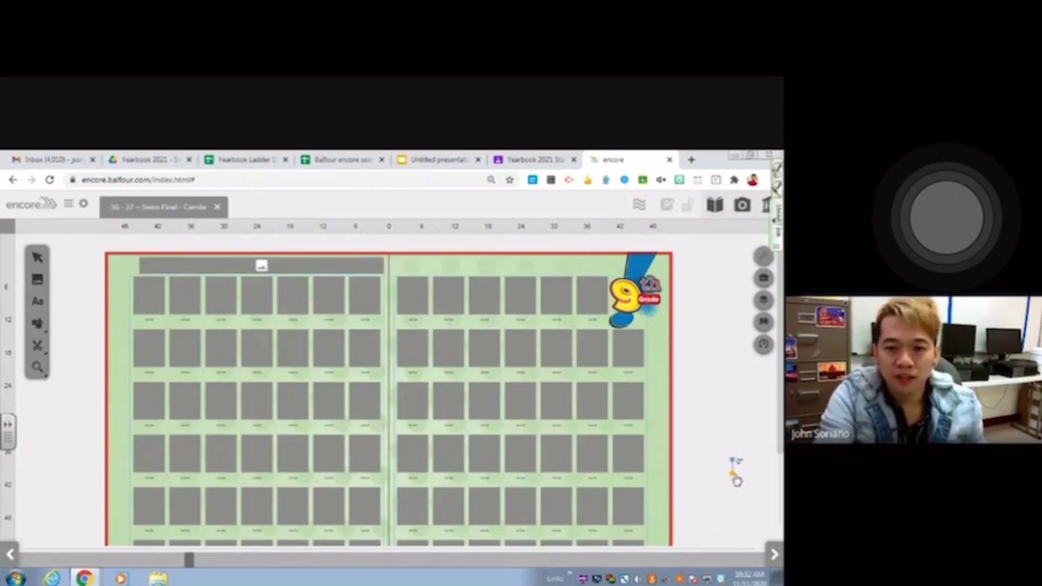
key(Escape)
click(325, 267)
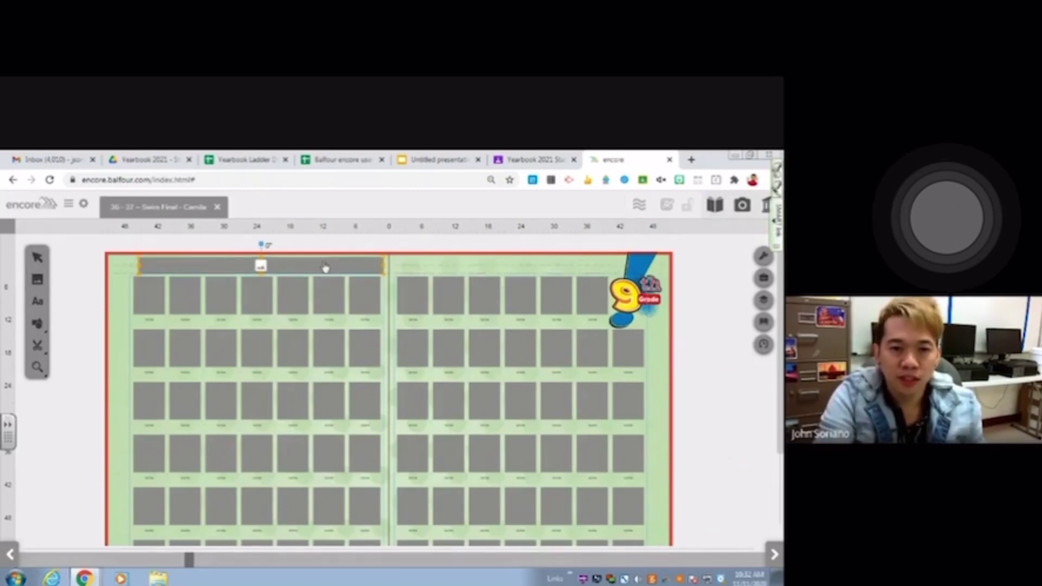
click(347, 387)
key(Delete)
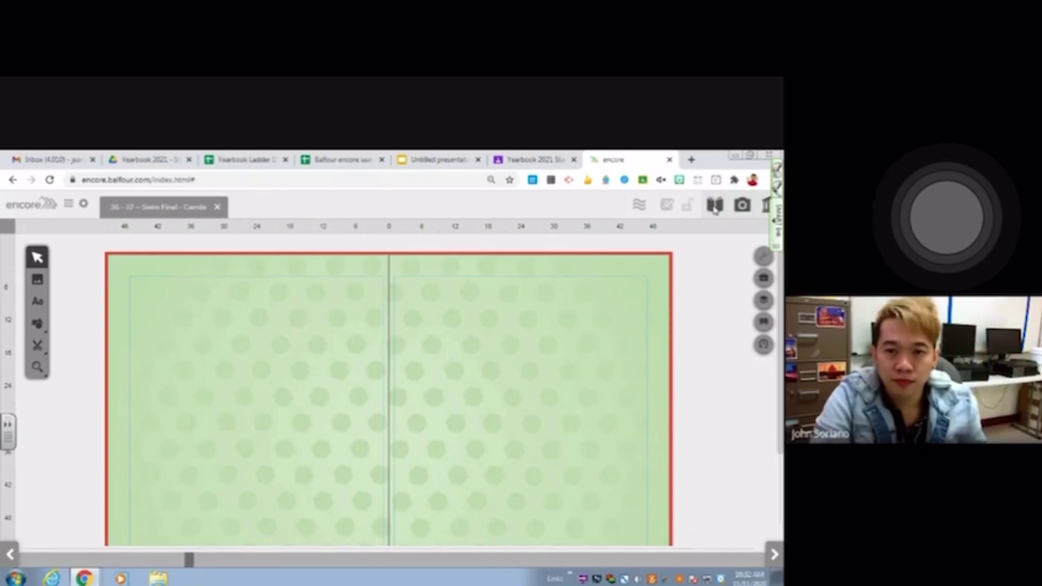
Return to the page overview and look through the spreads from the cover onward, including the sports spreads on pages 34–41.
click(765, 209)
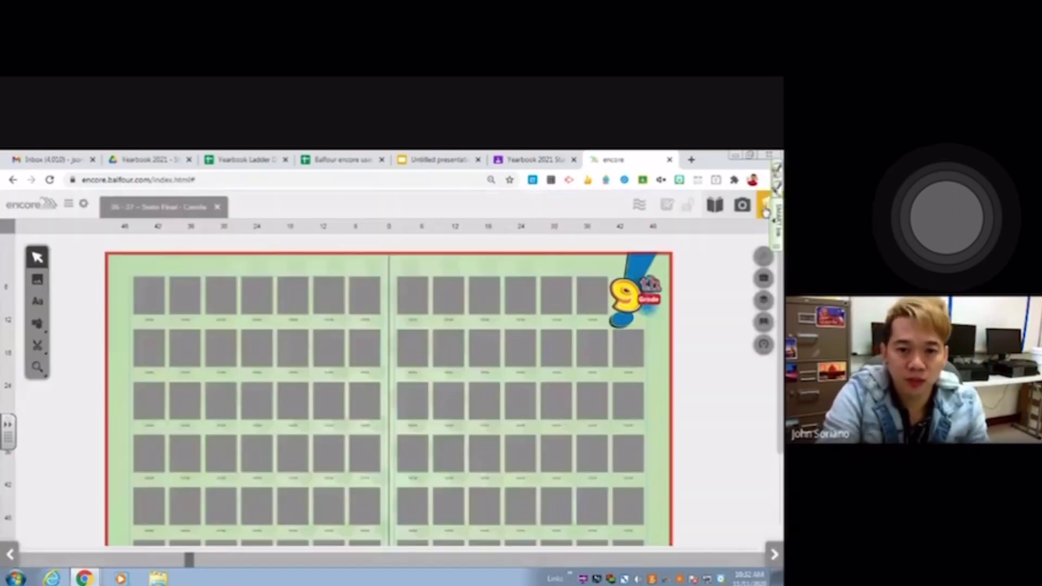
click(717, 210)
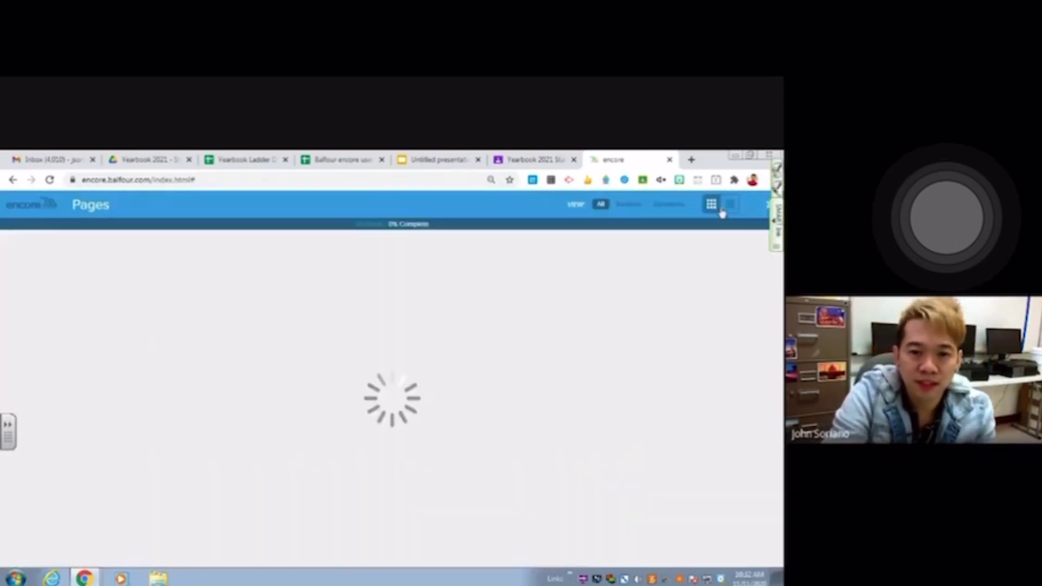
scroll(692, 363, down, 5)
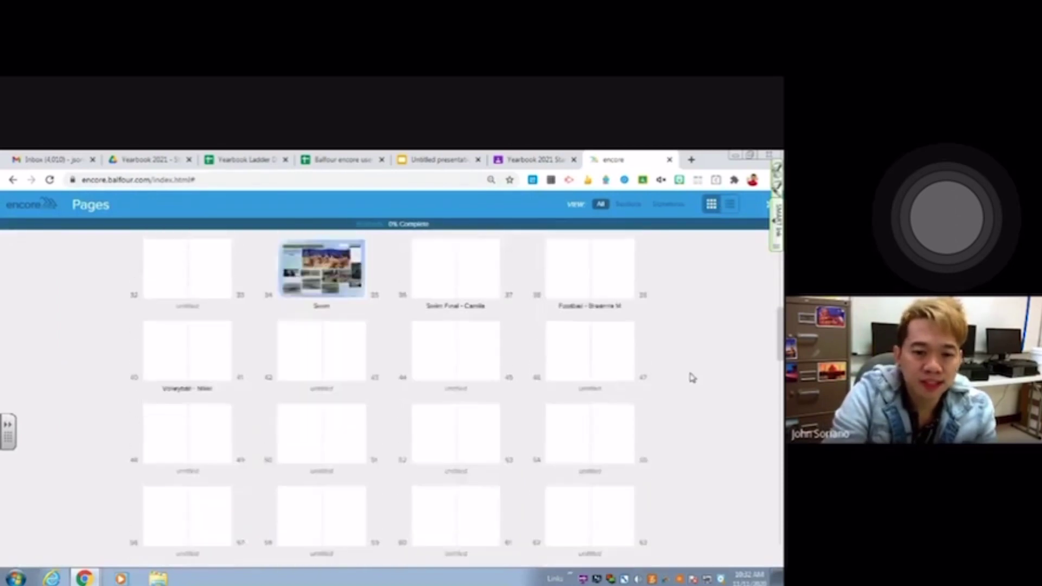
scroll(692, 377, down, 5)
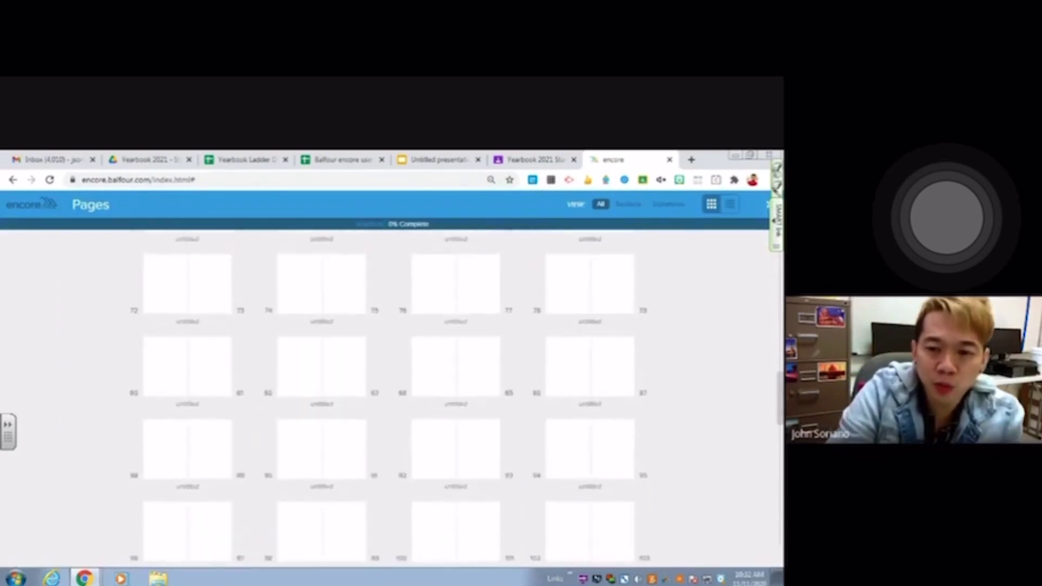
drag(780, 385, 779, 260)
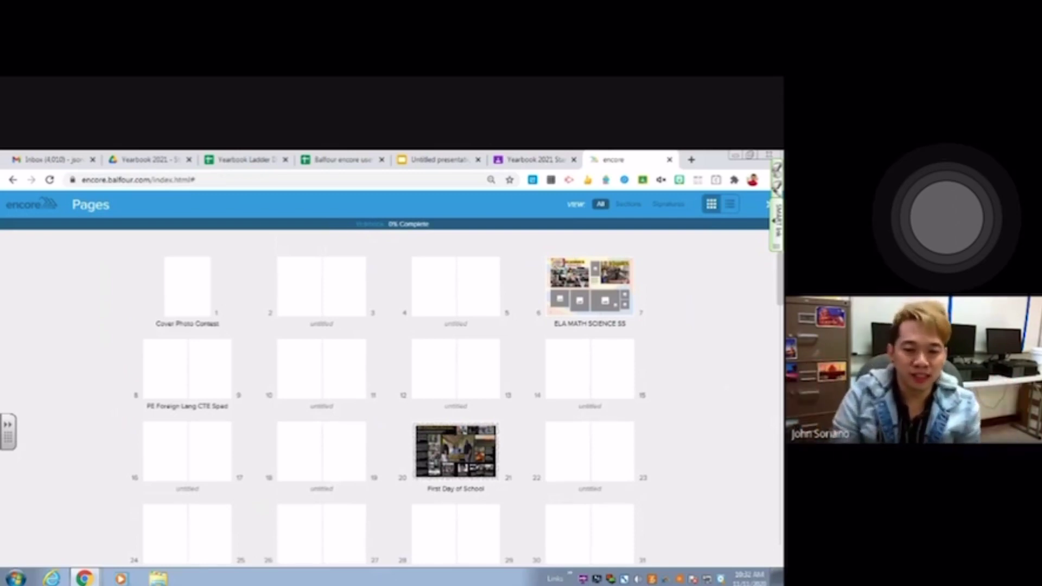
scroll(617, 519, down, 2)
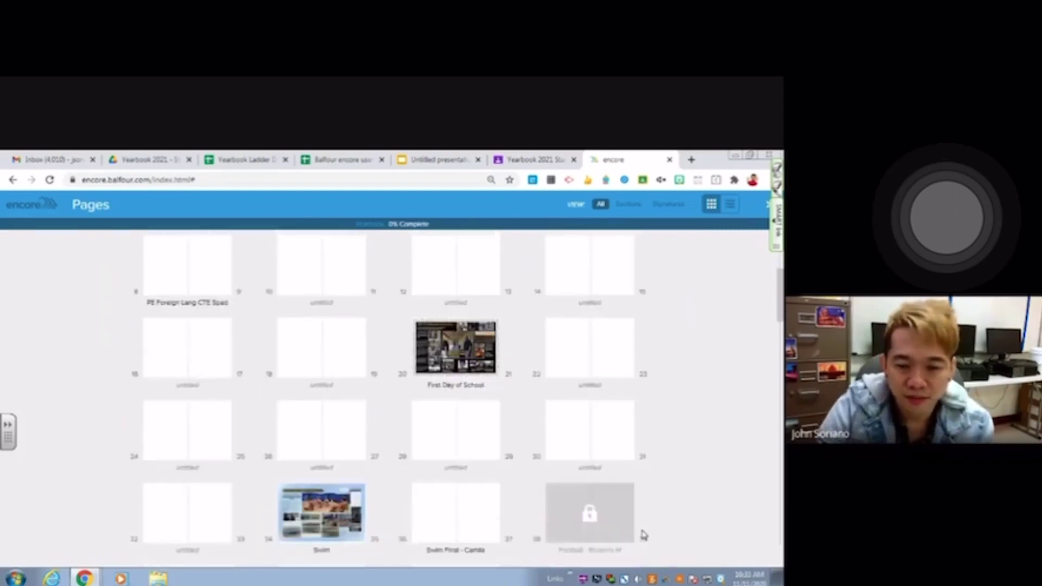
scroll(663, 509, down, 1)
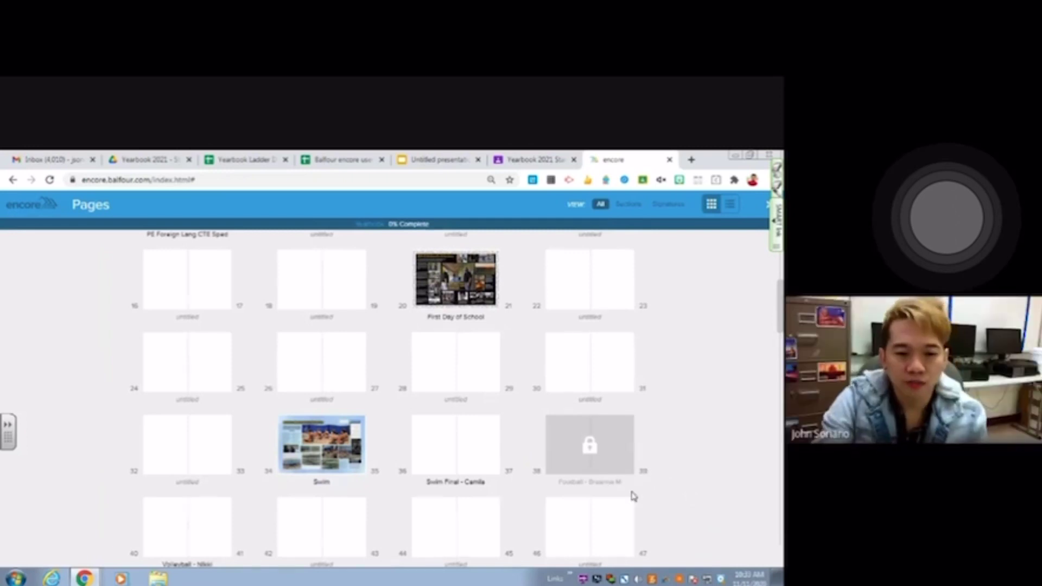
scroll(633, 494, down, 2)
scroll(631, 497, up, 1)
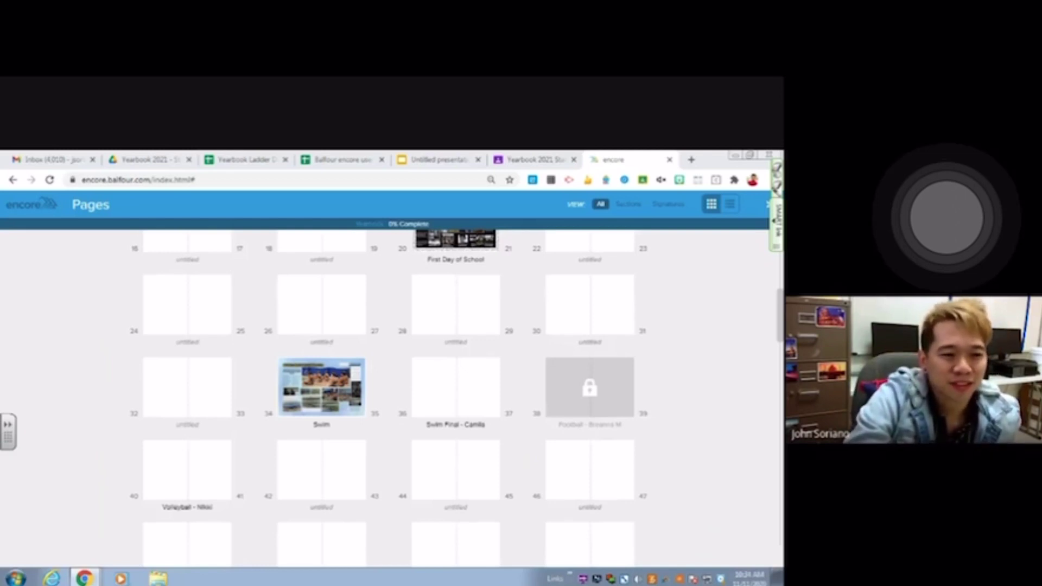
Switch to Google Meet by moving its window onto the shared screen and maximize it.
drag(1041, 171, 440, 161)
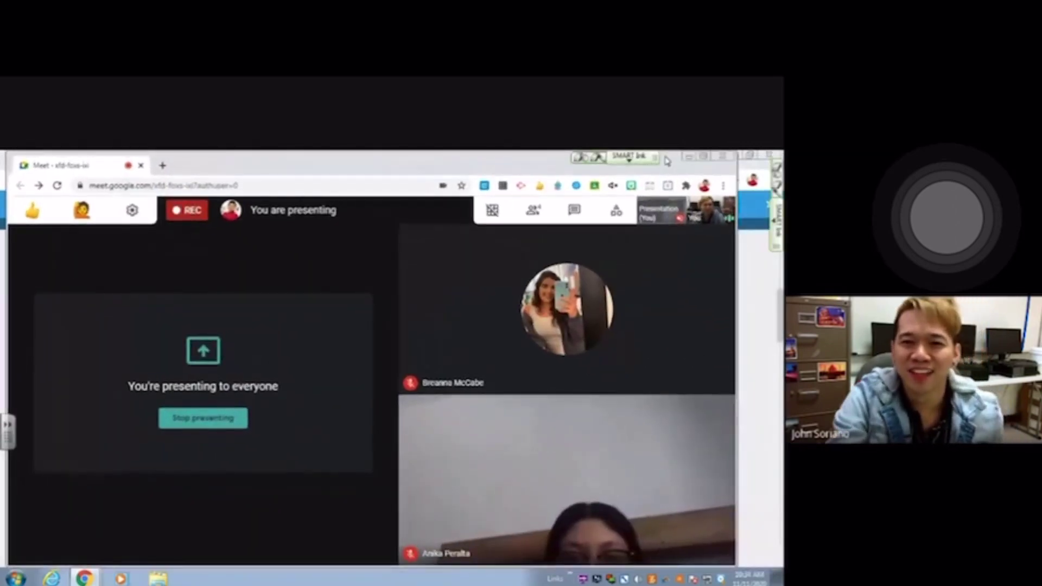
drag(356, 171, 647, 164)
double_click(421, 170)
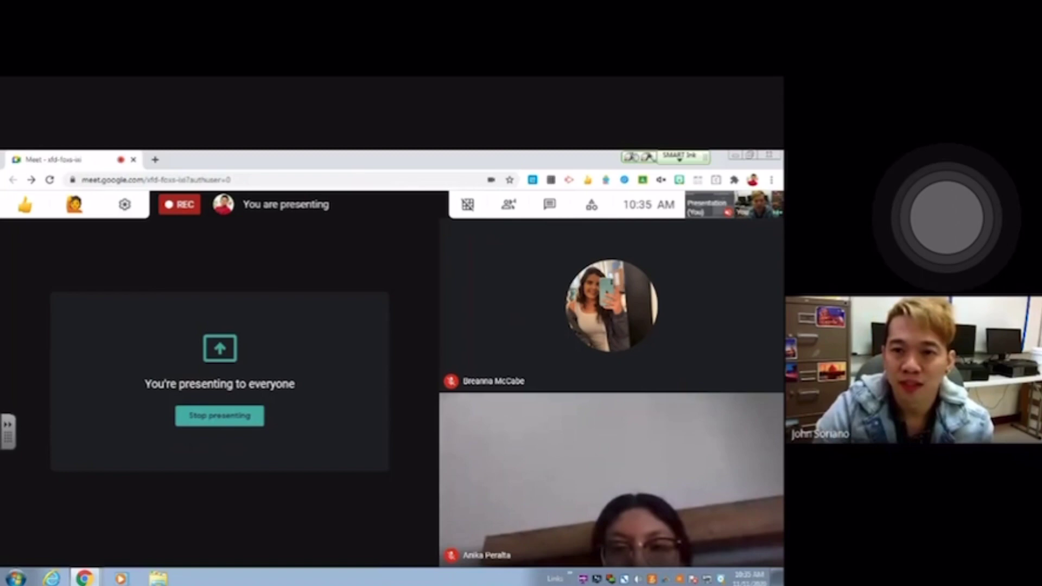
Minimize the Google Meet window and bring it back to the front.
click(735, 156)
click(84, 578)
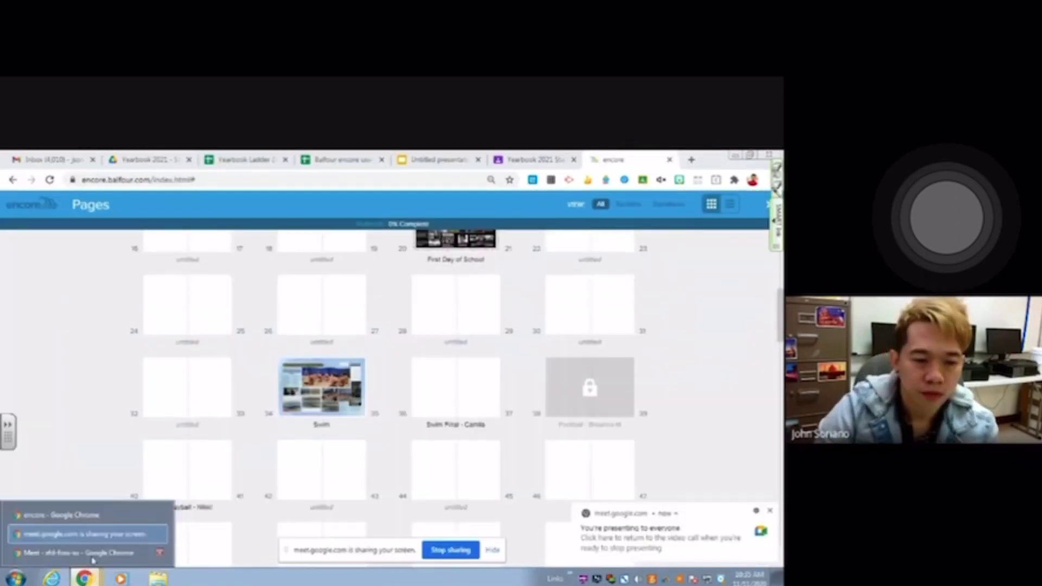
click(81, 554)
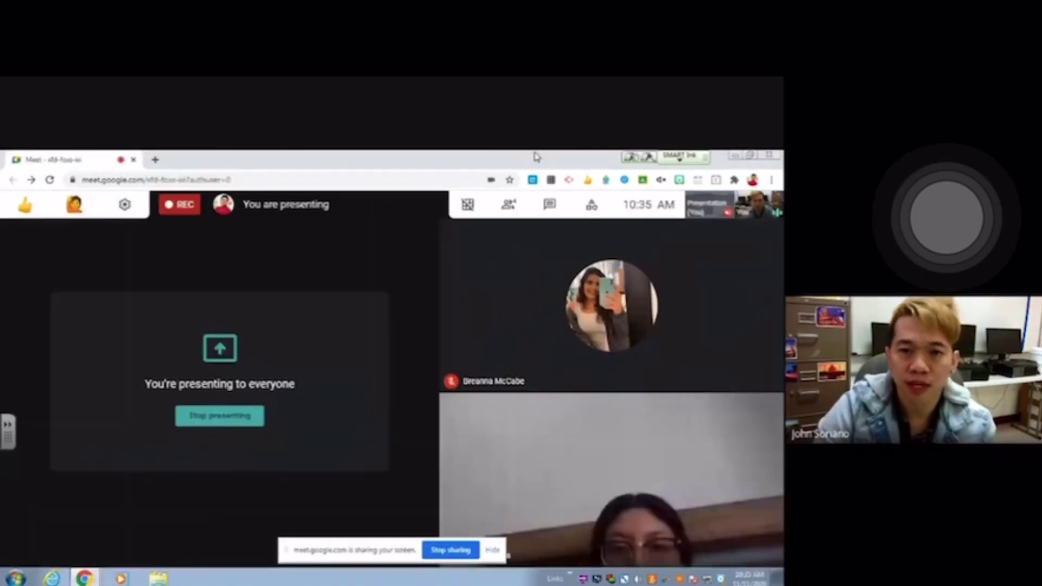
Switch to Encore and close the open pages 26–27 spread without saving the changes.
key(alt+Tab)
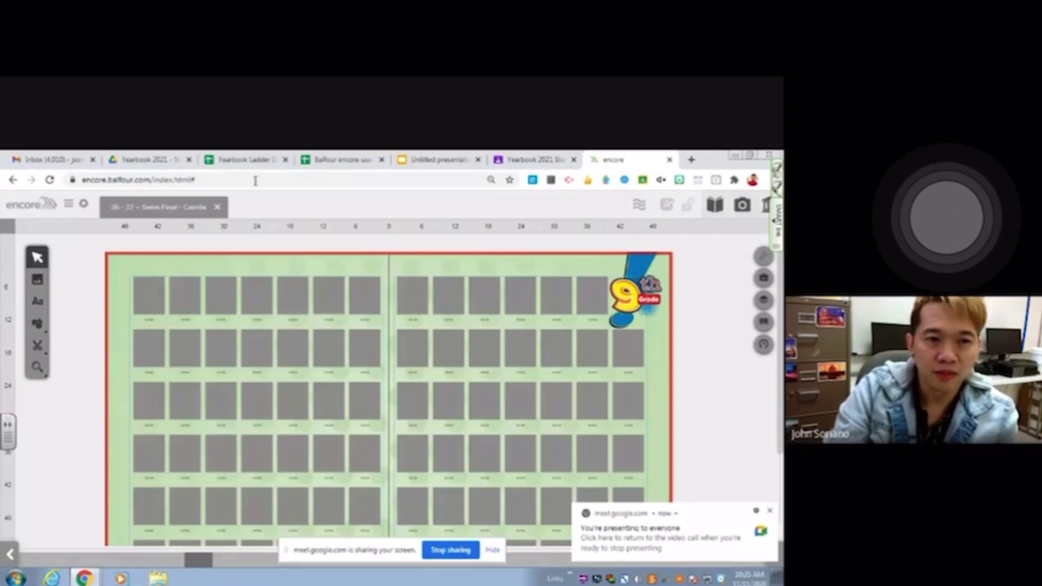
click(218, 212)
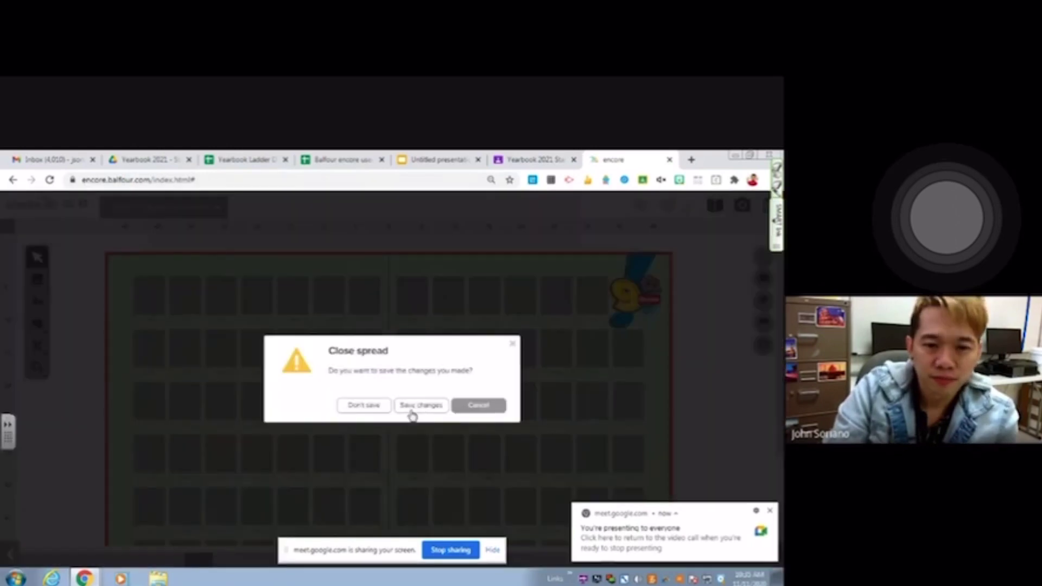
click(377, 411)
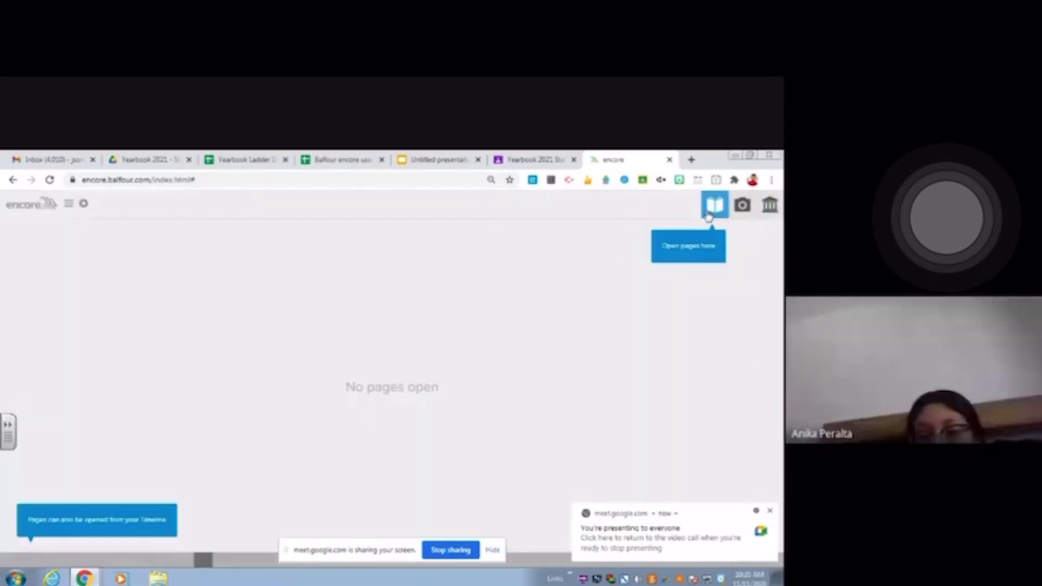
Open the overview of all yearbook pages and dismiss the presenting notification and the screen-sharing bar.
click(714, 205)
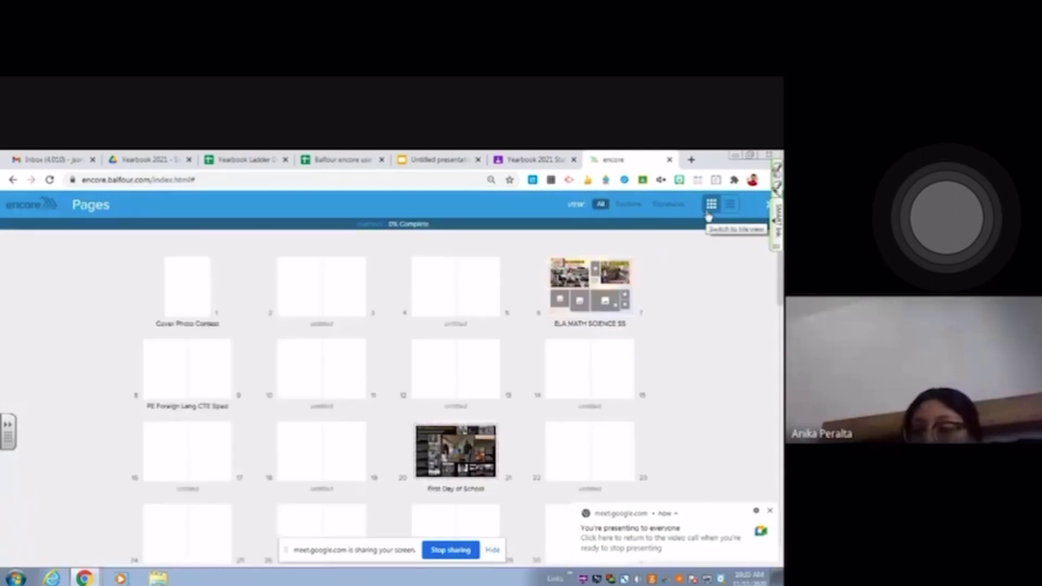
click(770, 514)
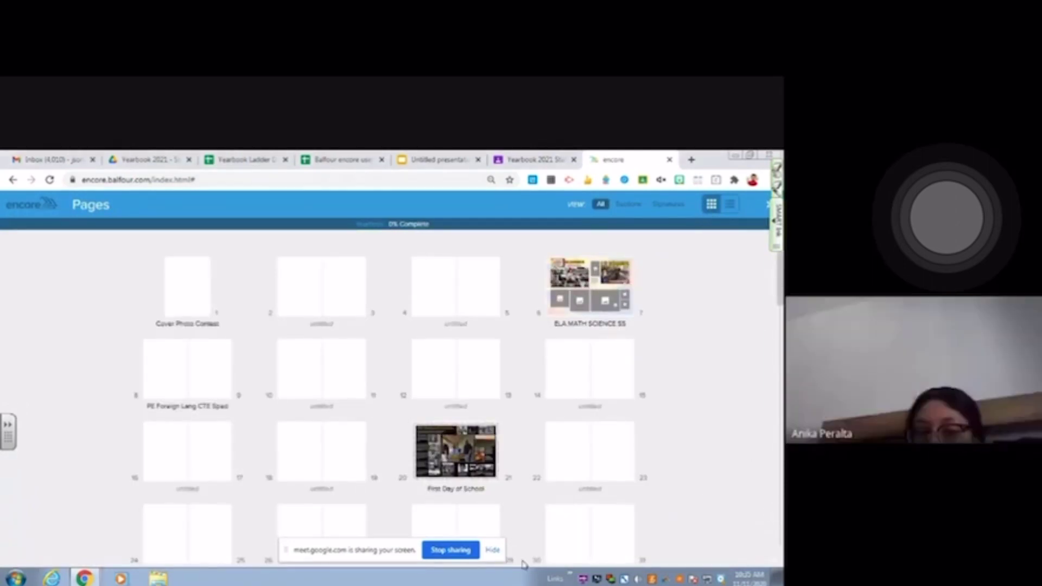
click(493, 551)
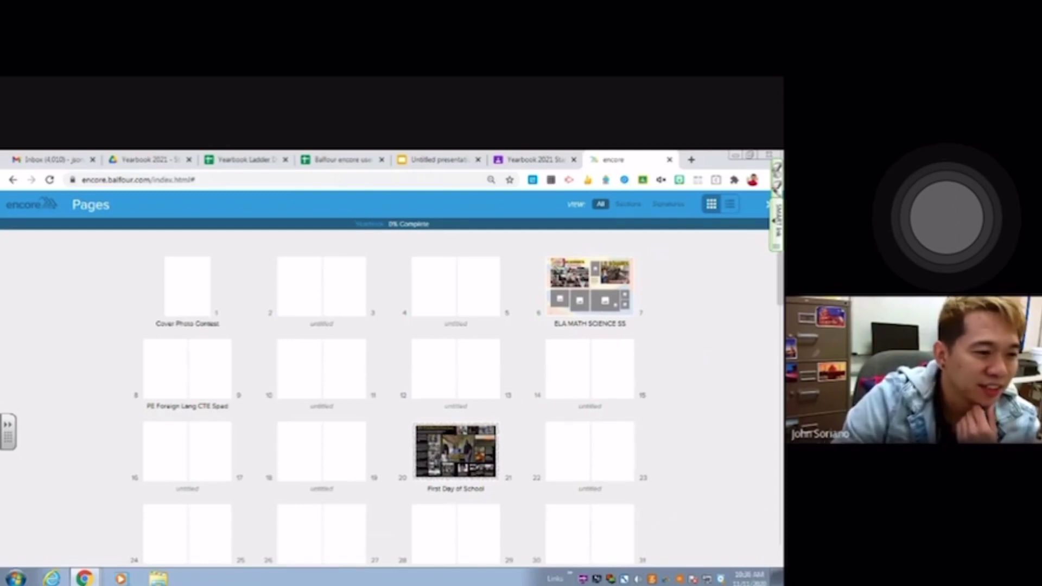
Switch to the Google Meet call, move its window onto the shared screen and maximize it.
key(alt+Tab)
drag(432, 158, 311, 181)
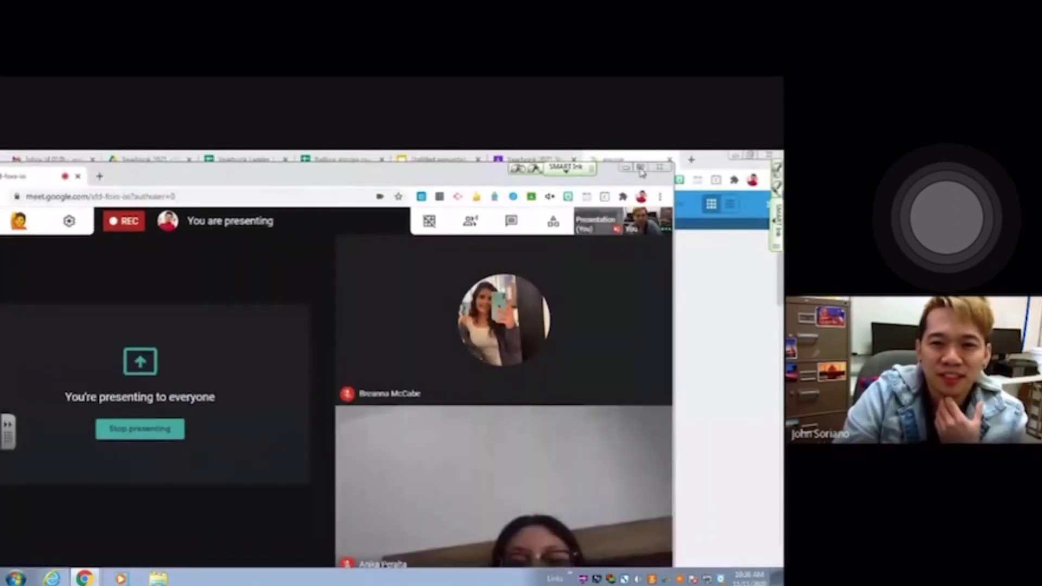
double_click(341, 180)
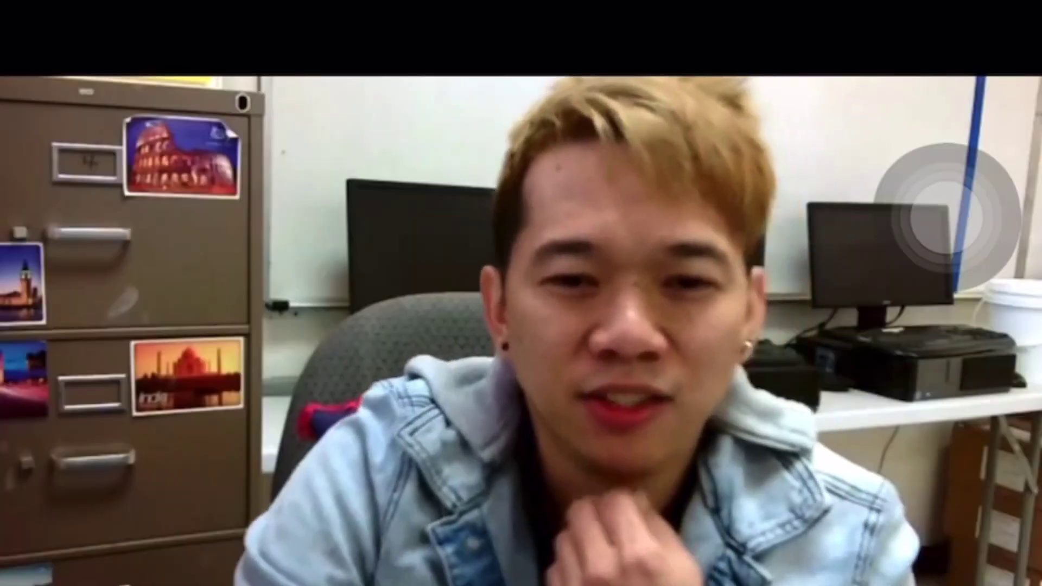
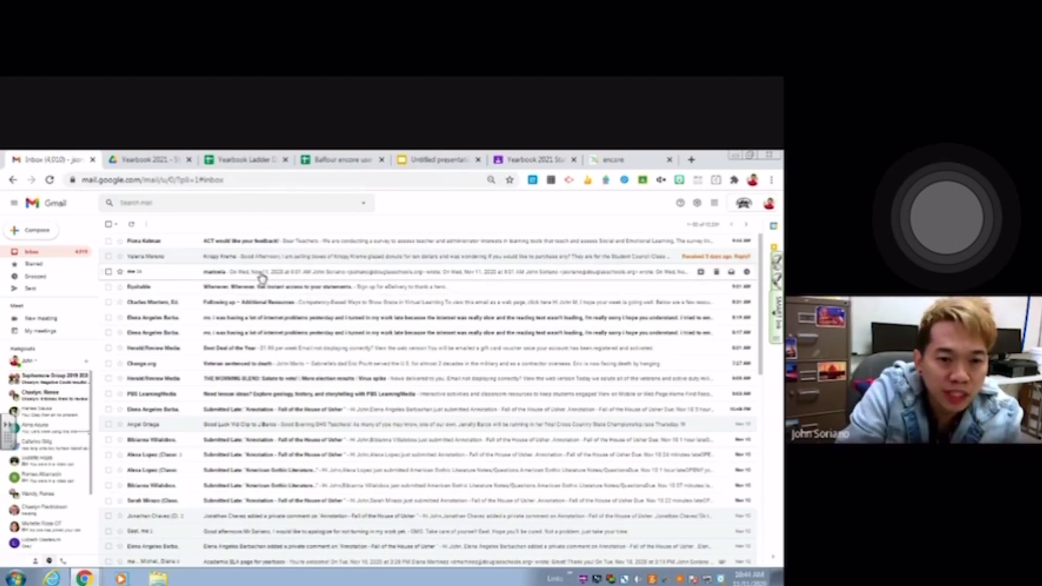
Open the self-sent football photo thread in Gmail, reveal its collapsed messages and download the last practice photo.
click(261, 274)
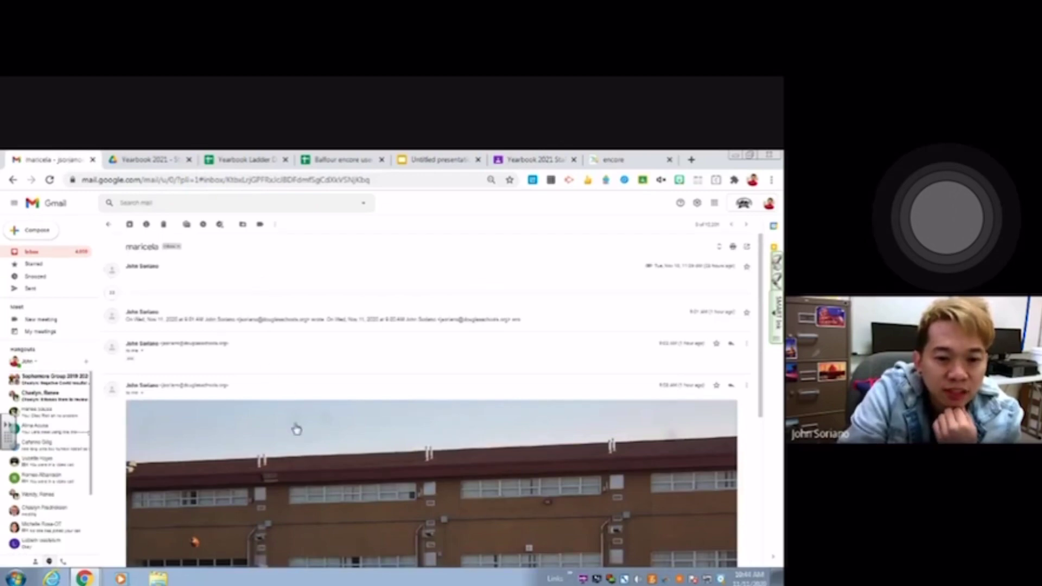
scroll(297, 432, down, 4)
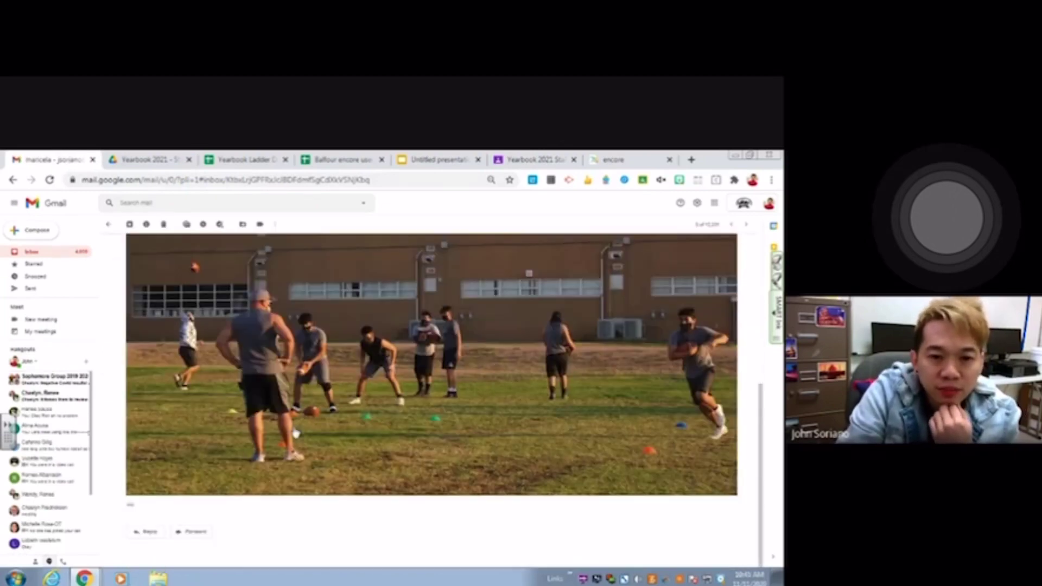
scroll(407, 268, up, 6)
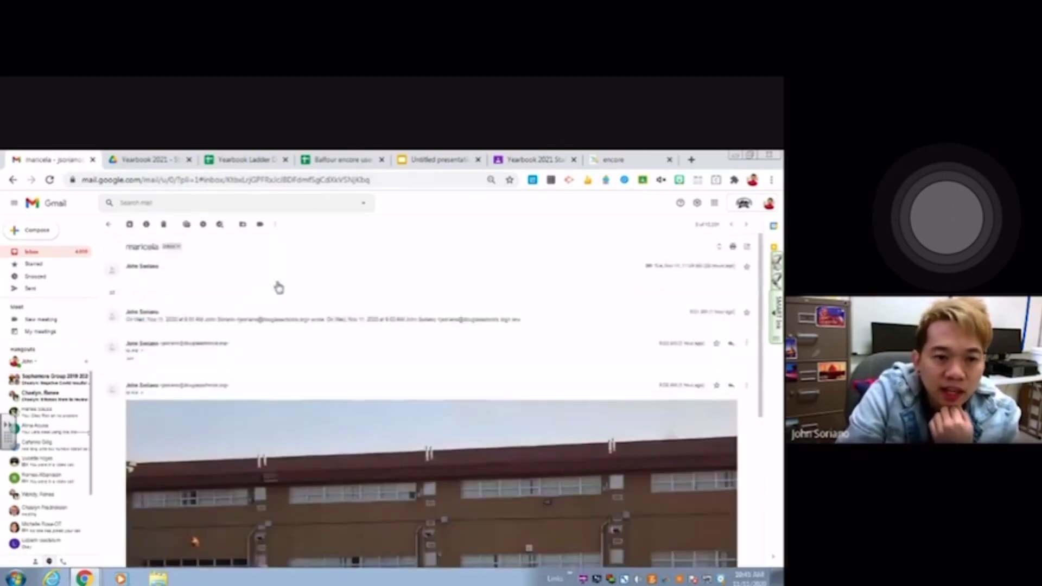
click(277, 291)
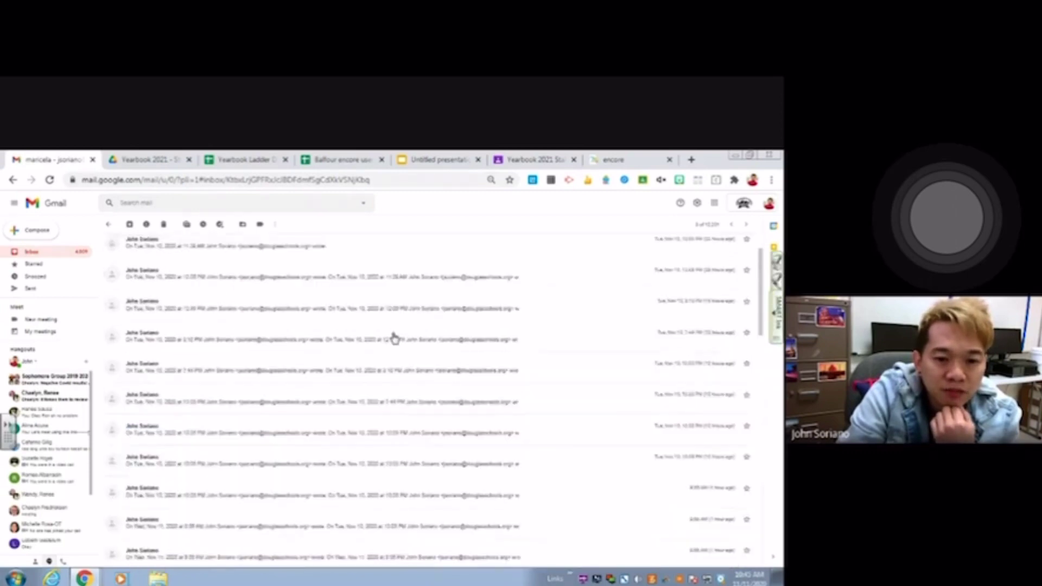
scroll(395, 340, down, 10)
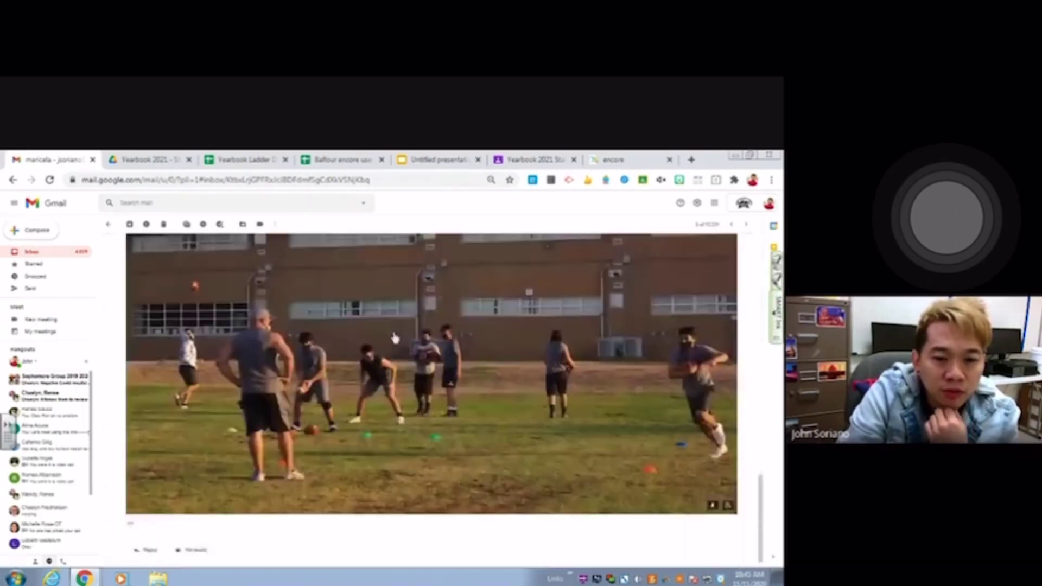
scroll(395, 338, up, 2)
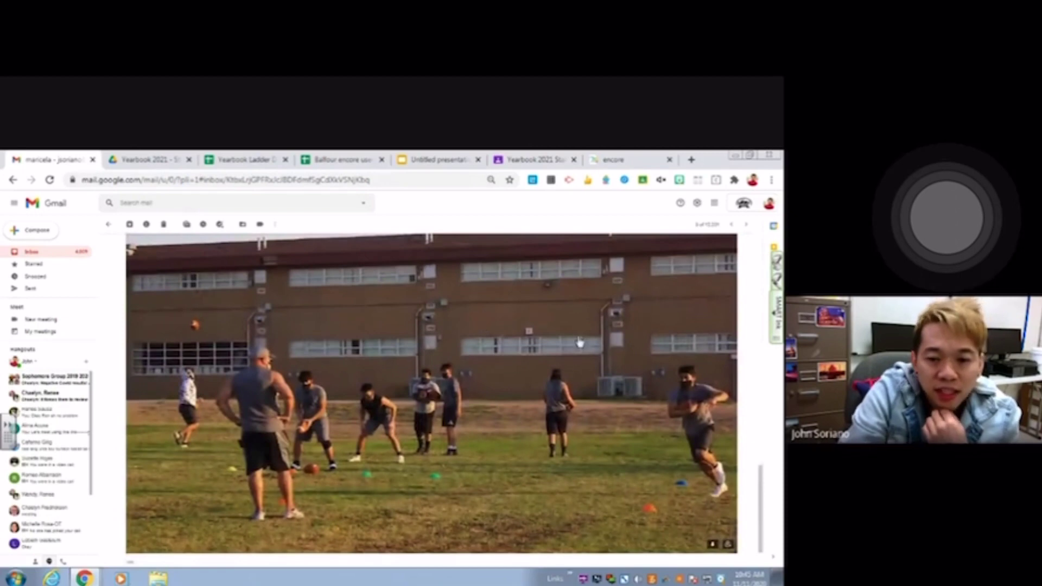
click(711, 549)
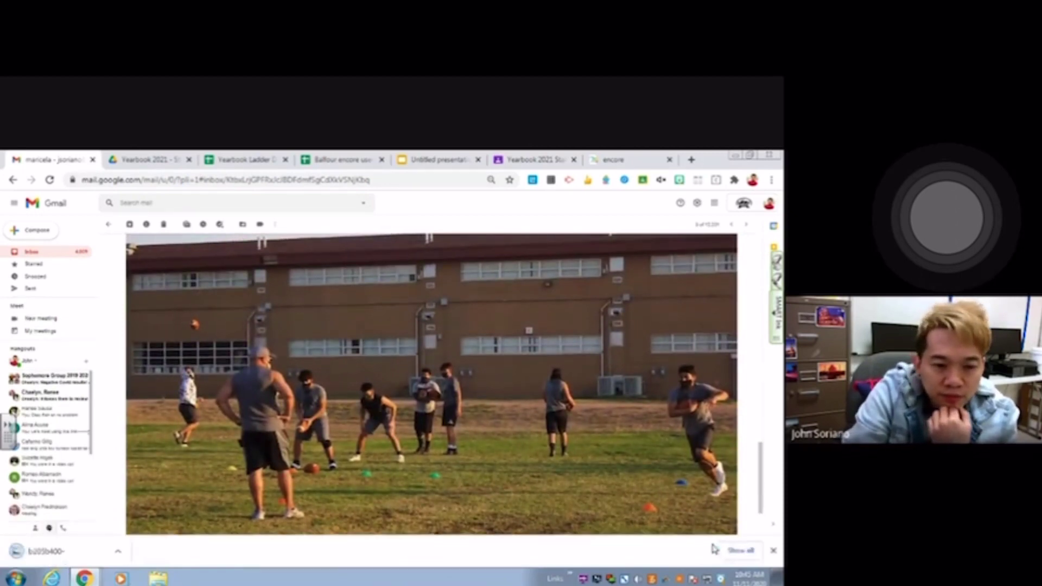
Show the downloaded football photo in its folder and rename the file as FB1.
click(121, 552)
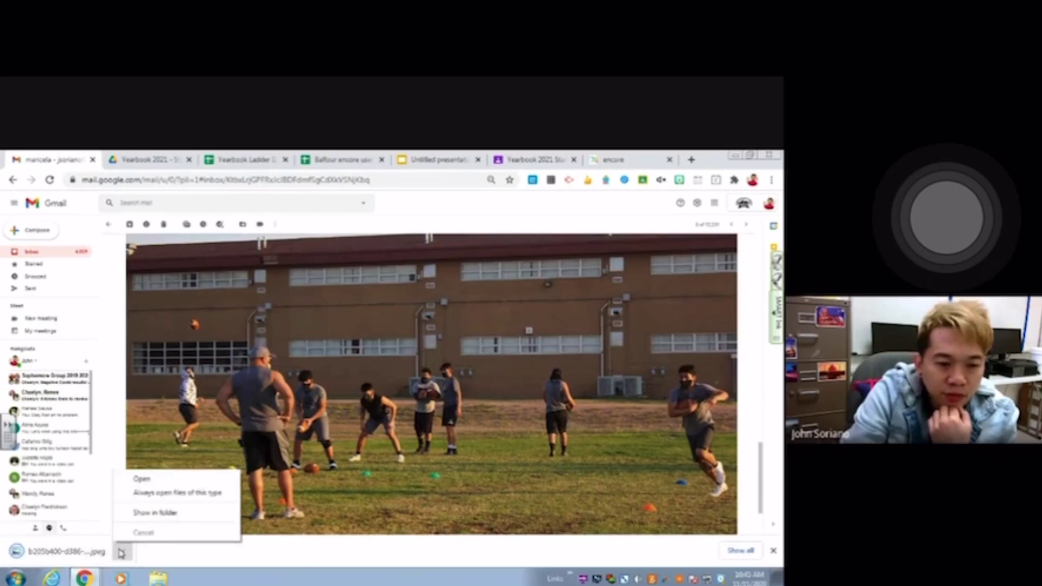
click(136, 512)
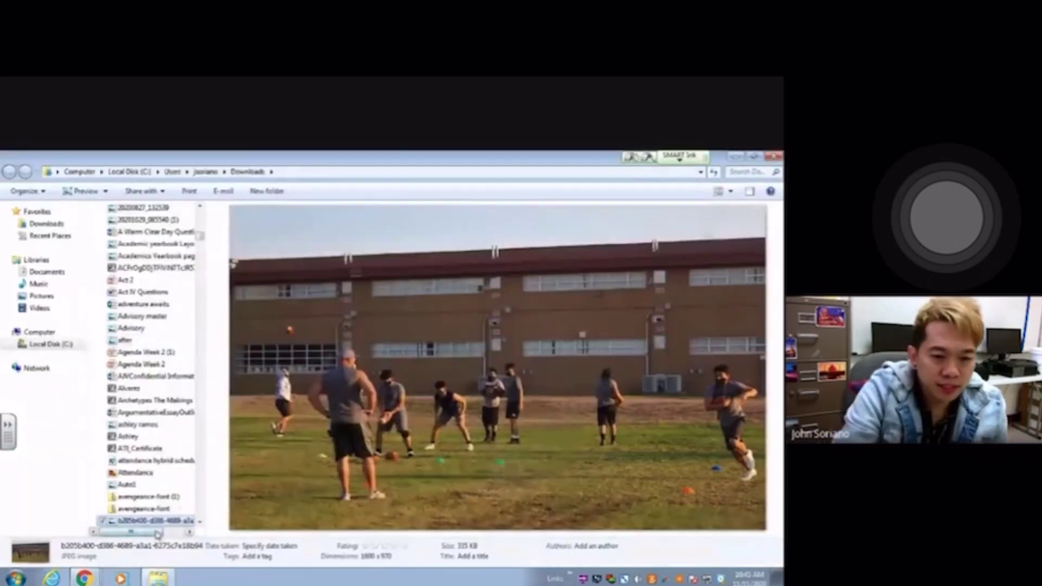
right_click(155, 522)
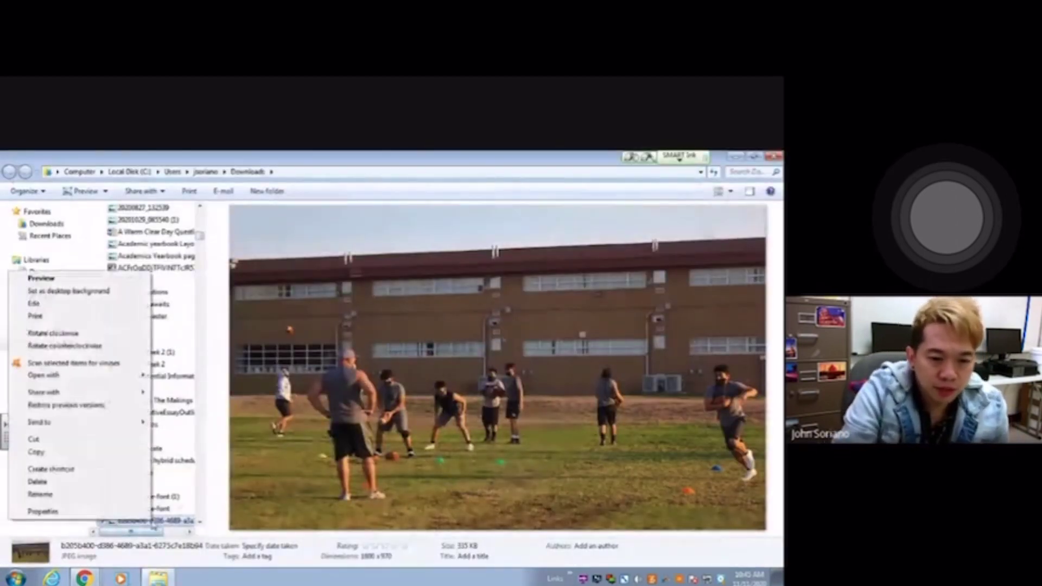
click(108, 494)
text(FB1)
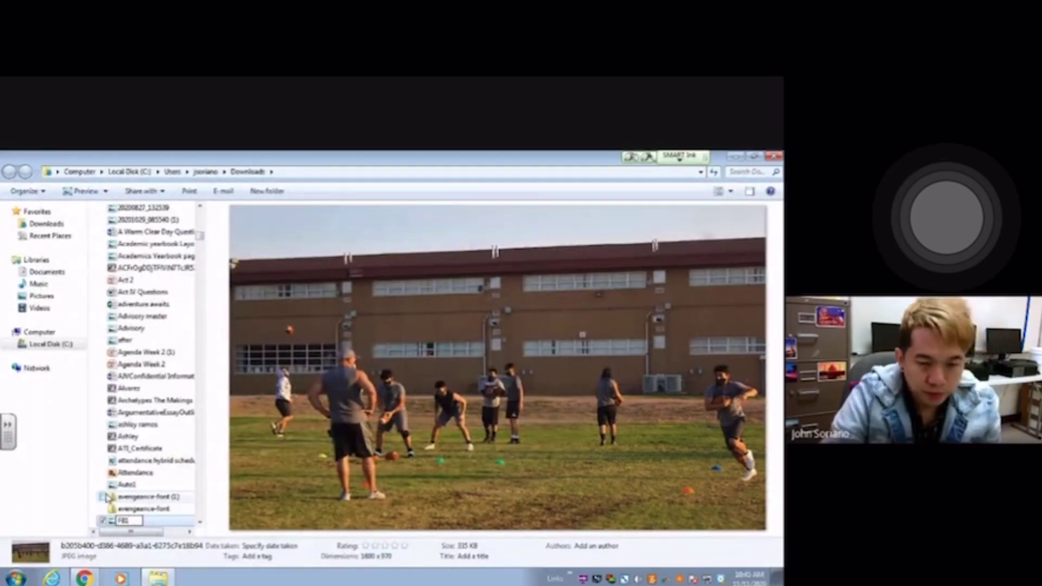
key(Return)
Return to the Gmail thread and expand the earlier messages above the downloaded photo to find another football picture.
mouse_move(84, 578)
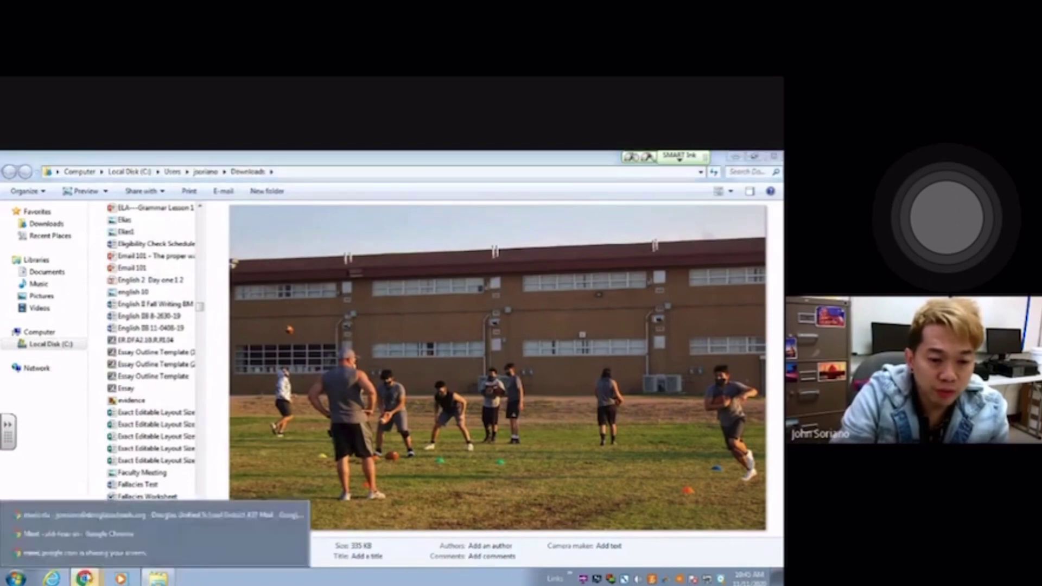
click(121, 518)
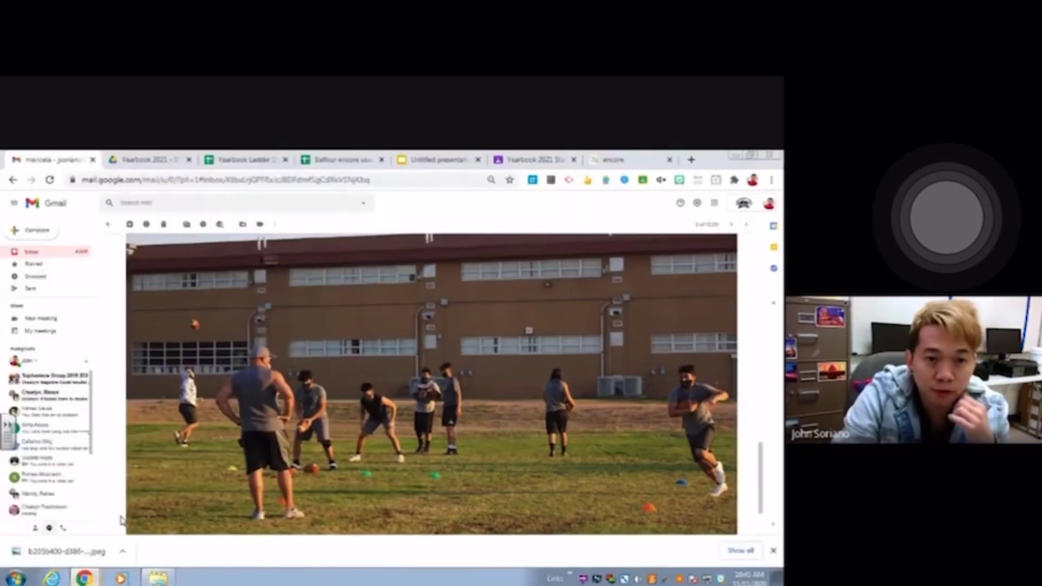
scroll(249, 320, up, 3)
scroll(249, 320, down, 3)
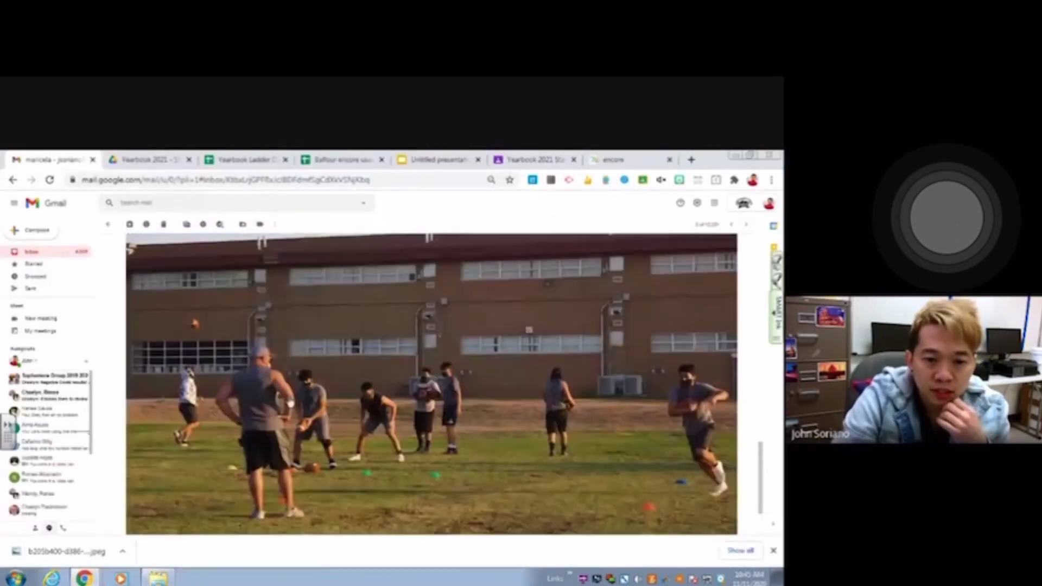
scroll(150, 347, up, 3)
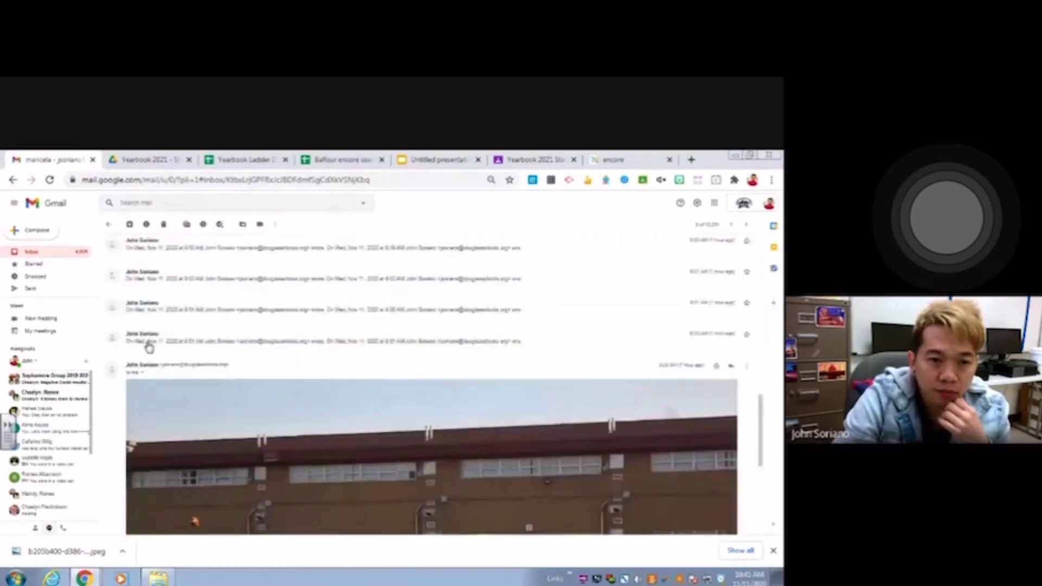
click(149, 347)
click(333, 316)
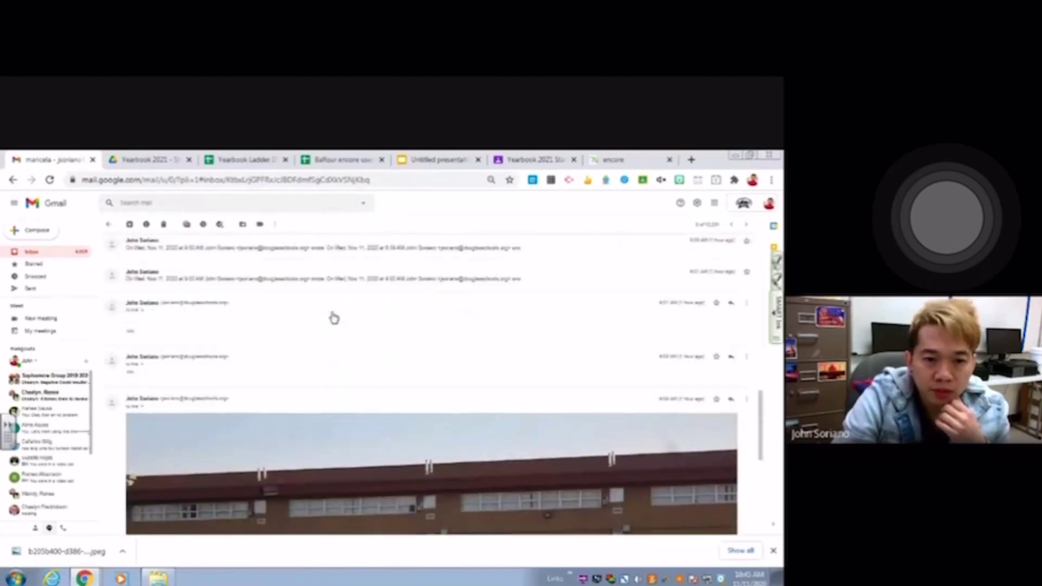
click(334, 317)
scroll(412, 418, down, 4)
right_click(514, 435)
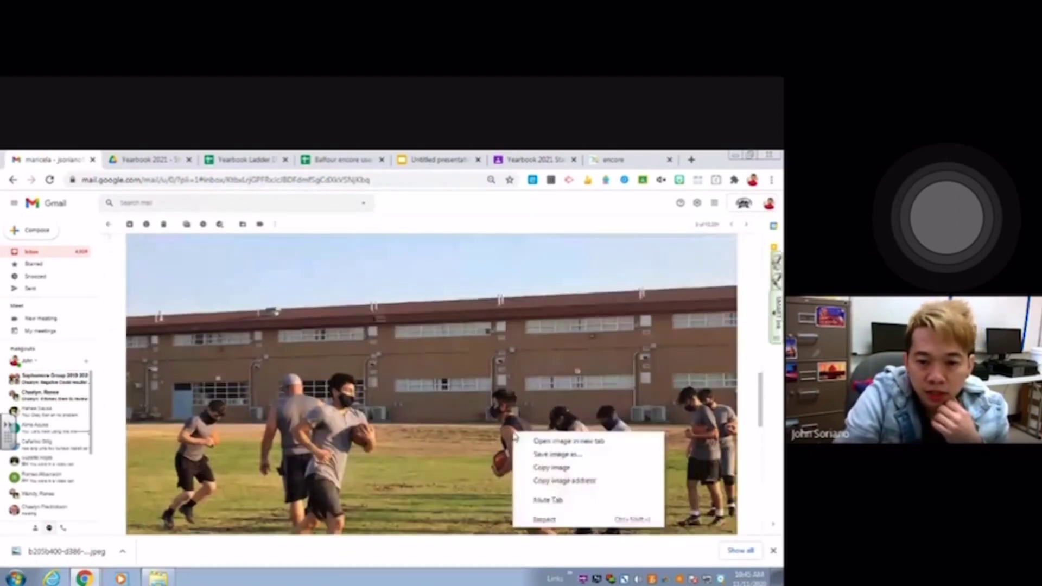
click(575, 456)
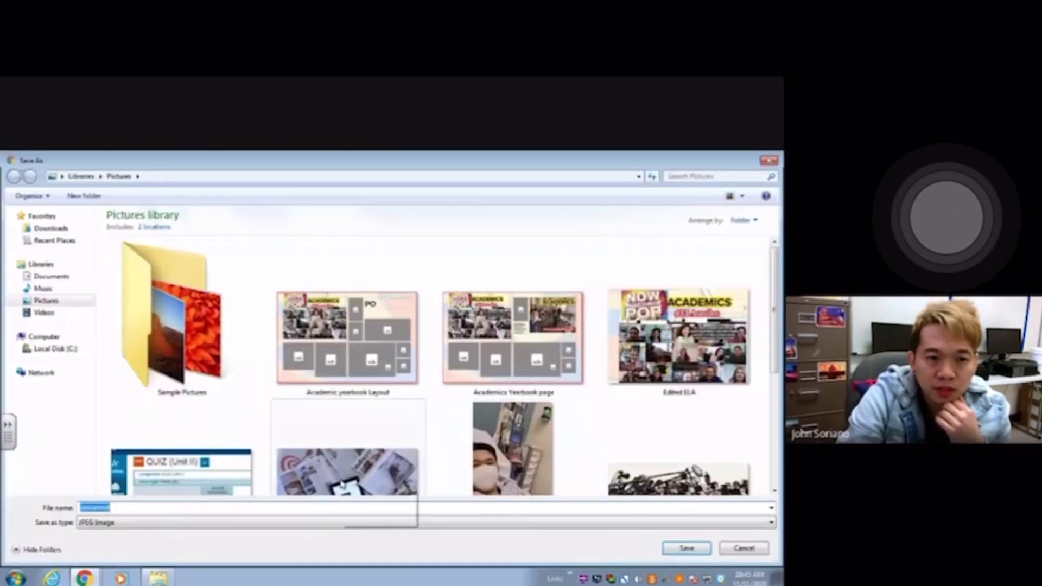
click(768, 161)
Download the photo of players running with footballs from the expanded message and show it in the Downloads folder.
scroll(751, 464, down, 2)
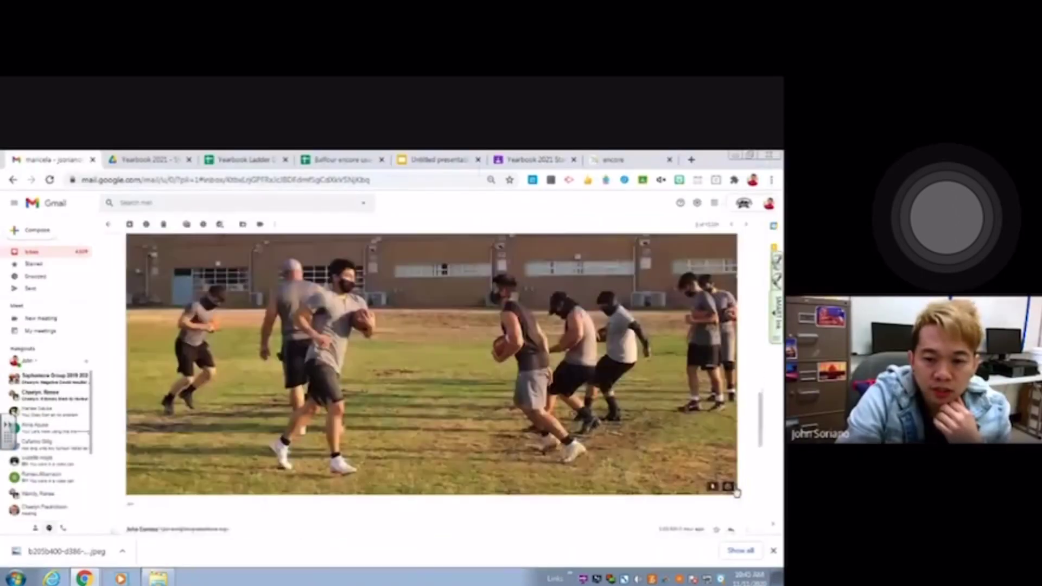
click(718, 492)
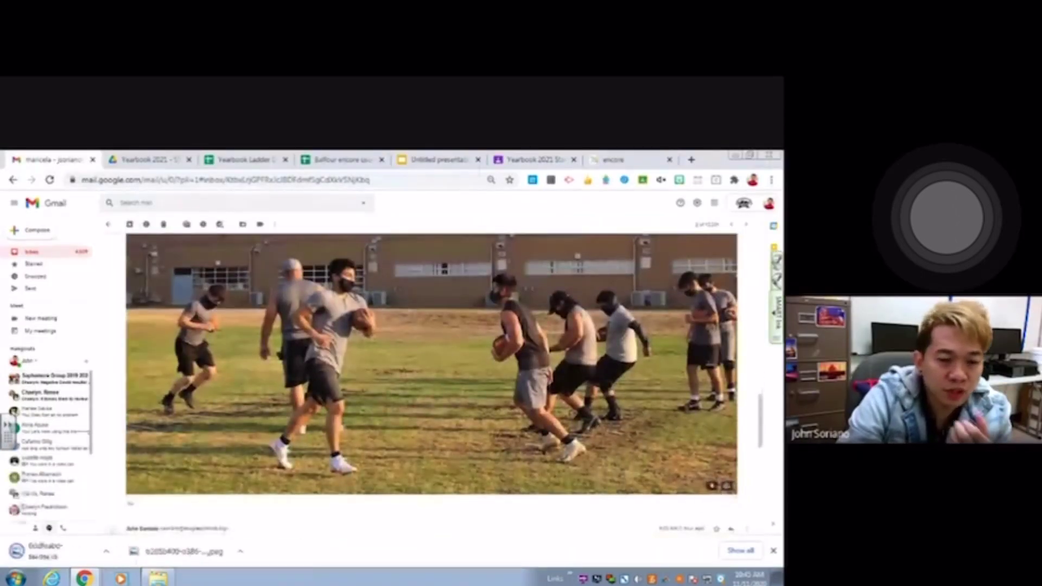
click(123, 552)
click(142, 517)
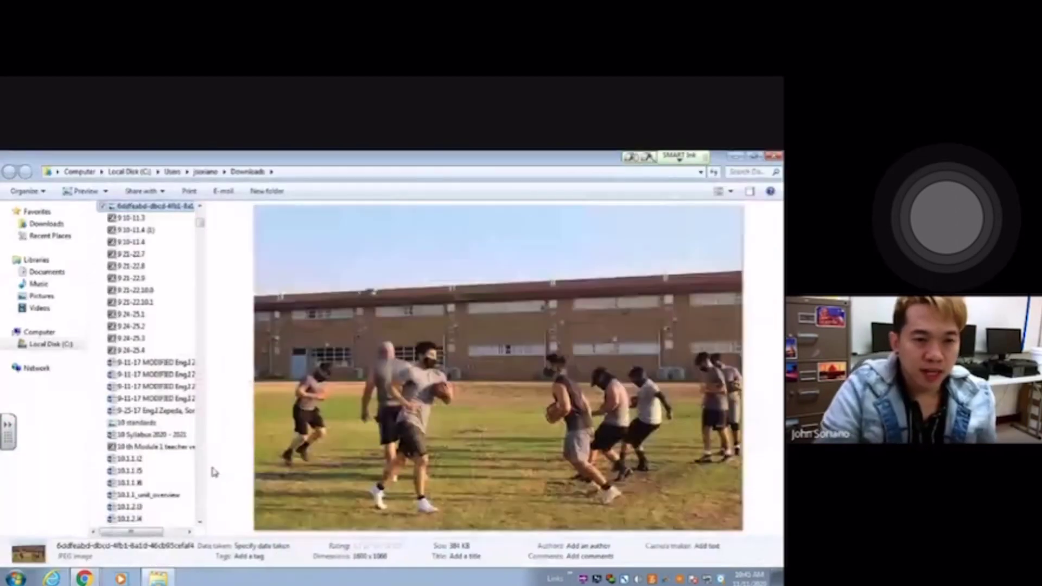
Rename the downloaded photo of players running with footballs as fb2.
right_click(151, 209)
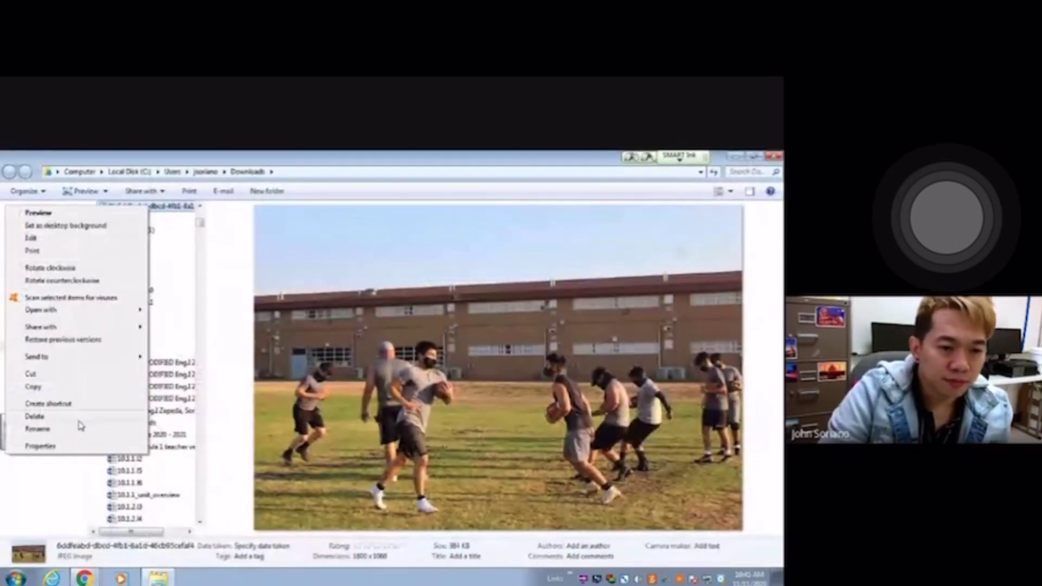
click(81, 428)
key(BackSpace)
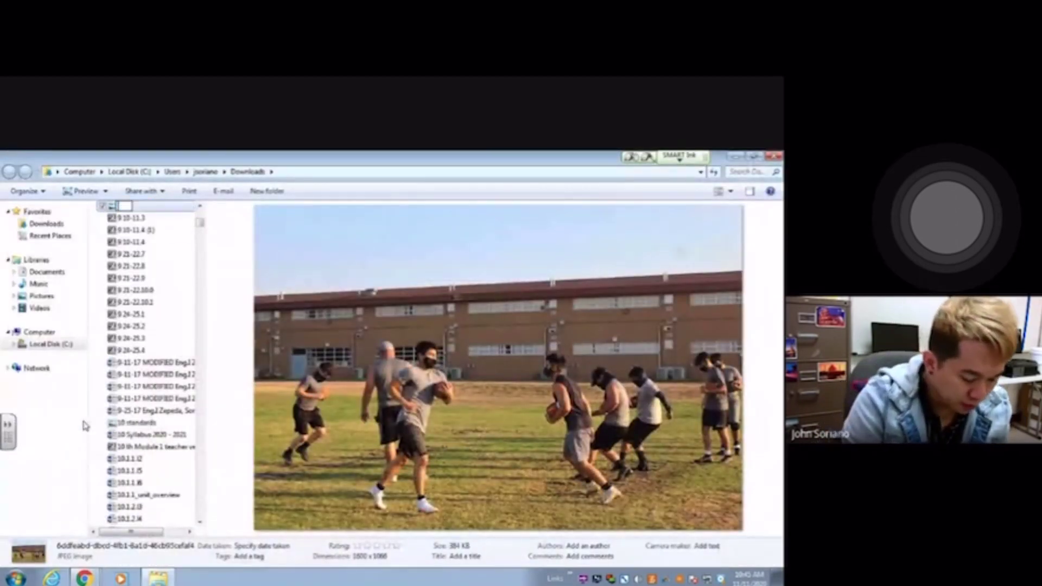
text(fo)
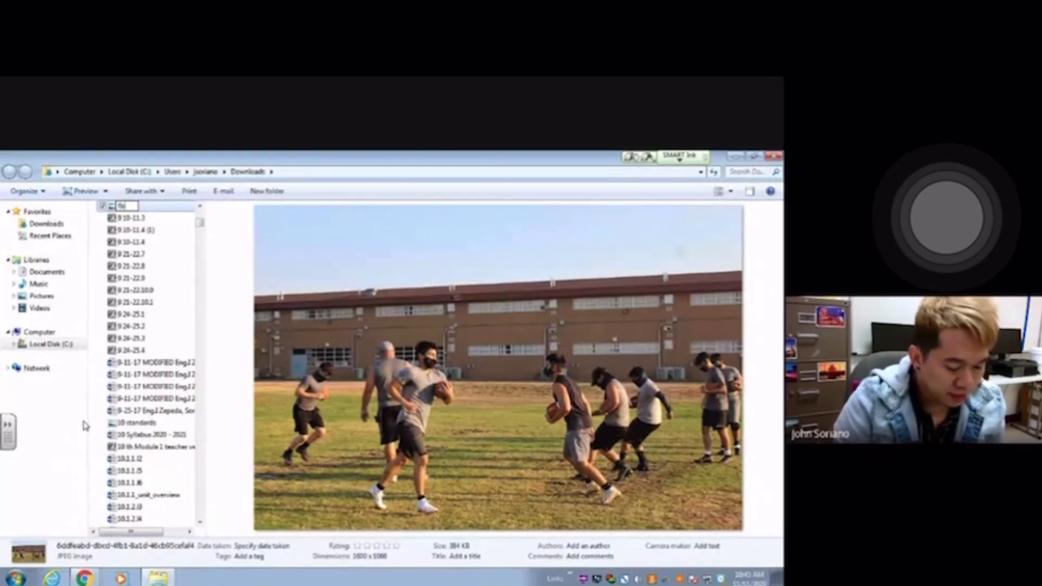
key(BackSpace)
key(BackSpace)
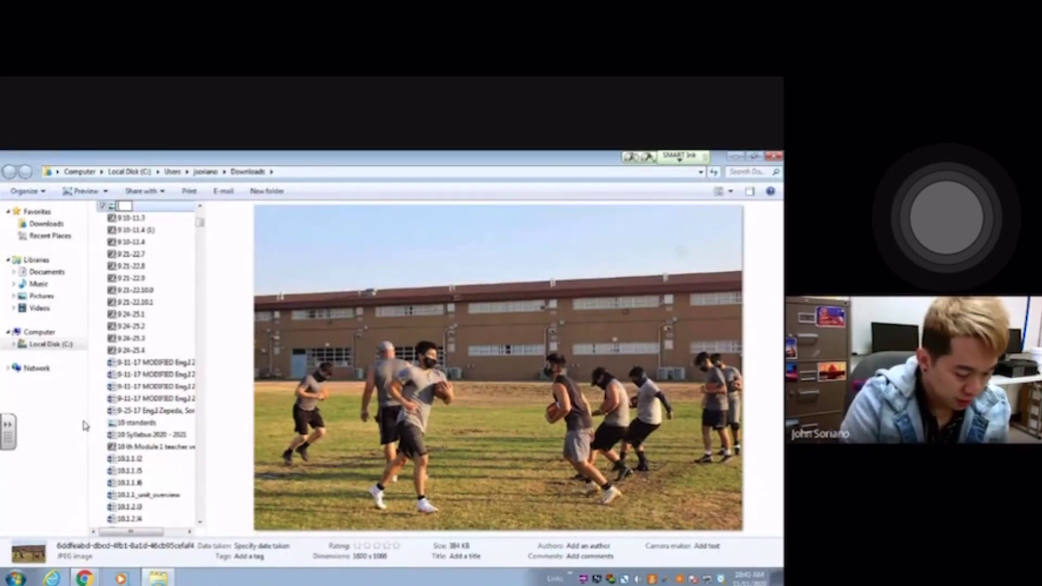
text(fo)
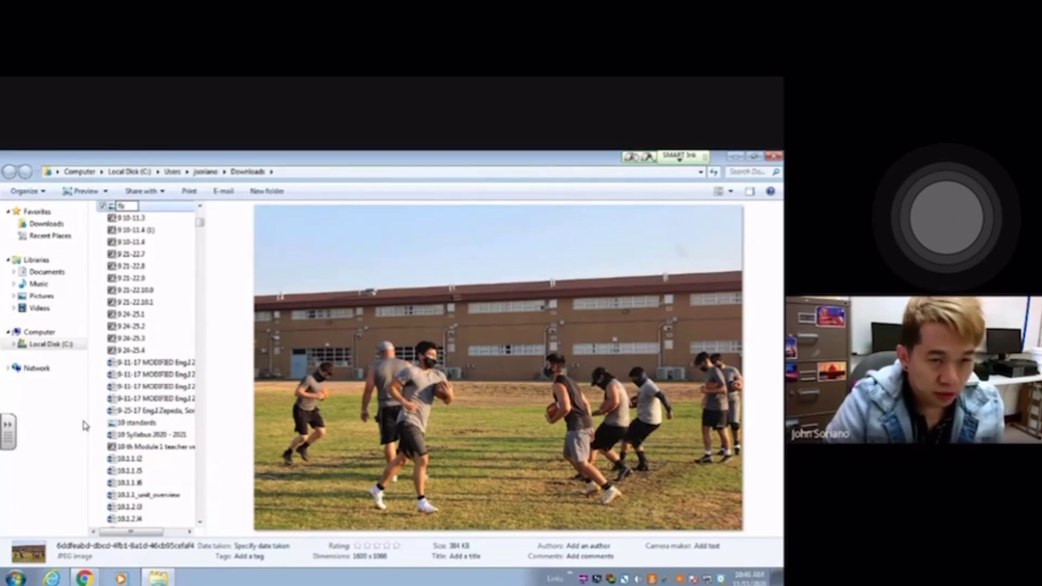
text(2)
key(Return)
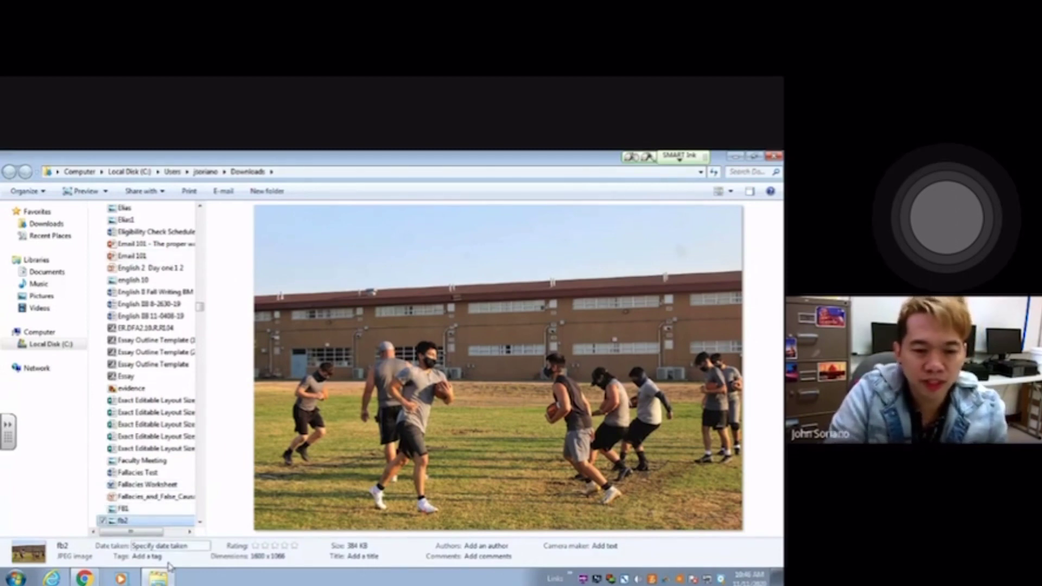
Return to the Gmail thread, download the photo of players stretching by the goalpost, and rename it FB3 in the Downloads folder.
click(85, 578)
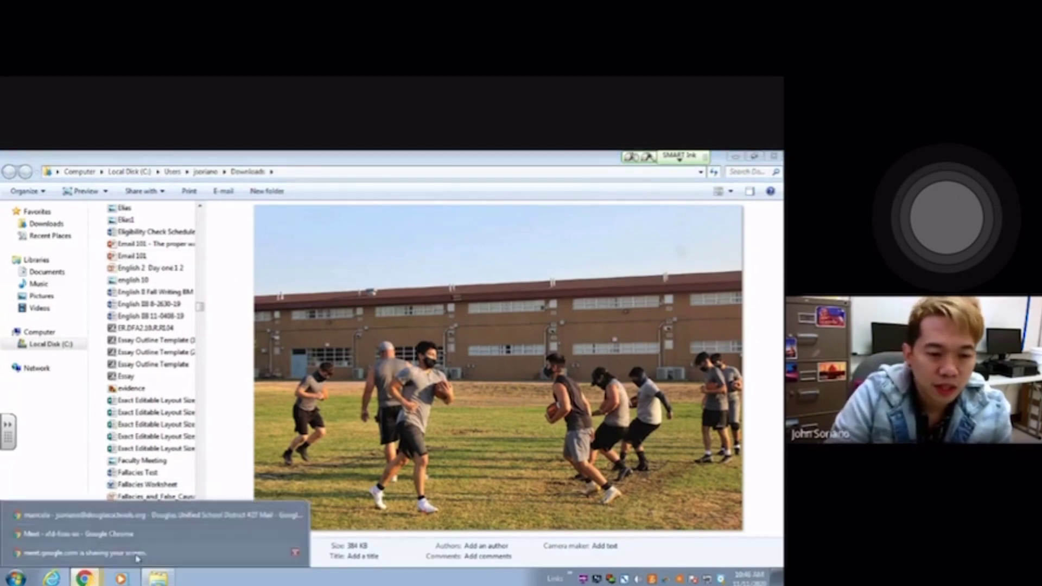
click(148, 515)
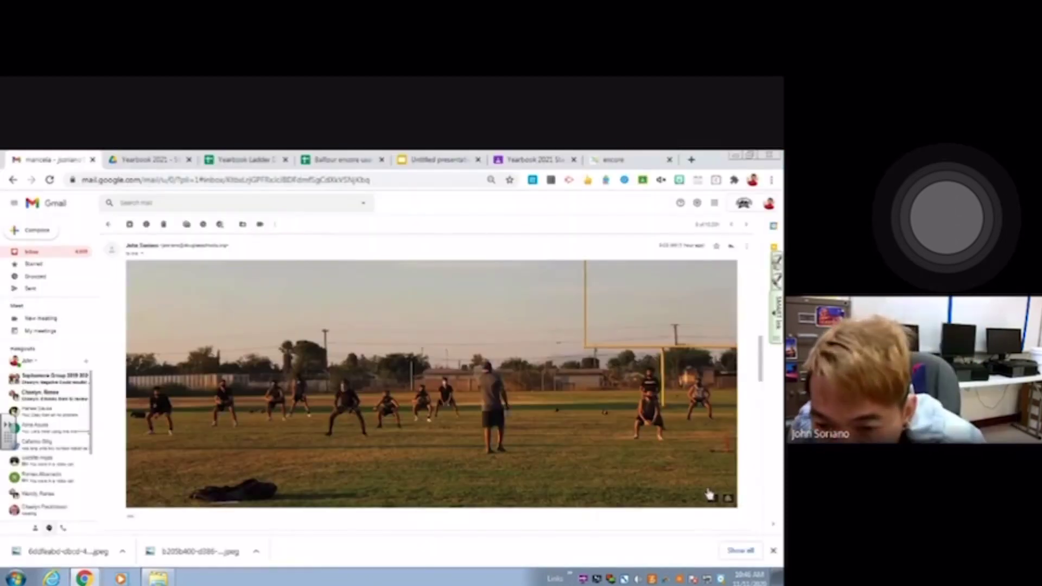
key(alt+Tab)
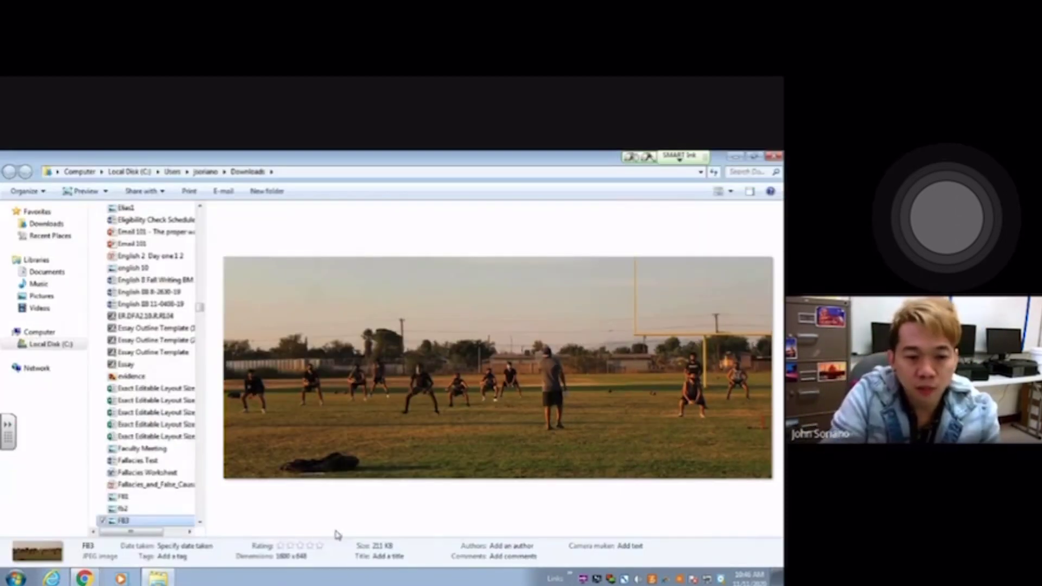
click(154, 519)
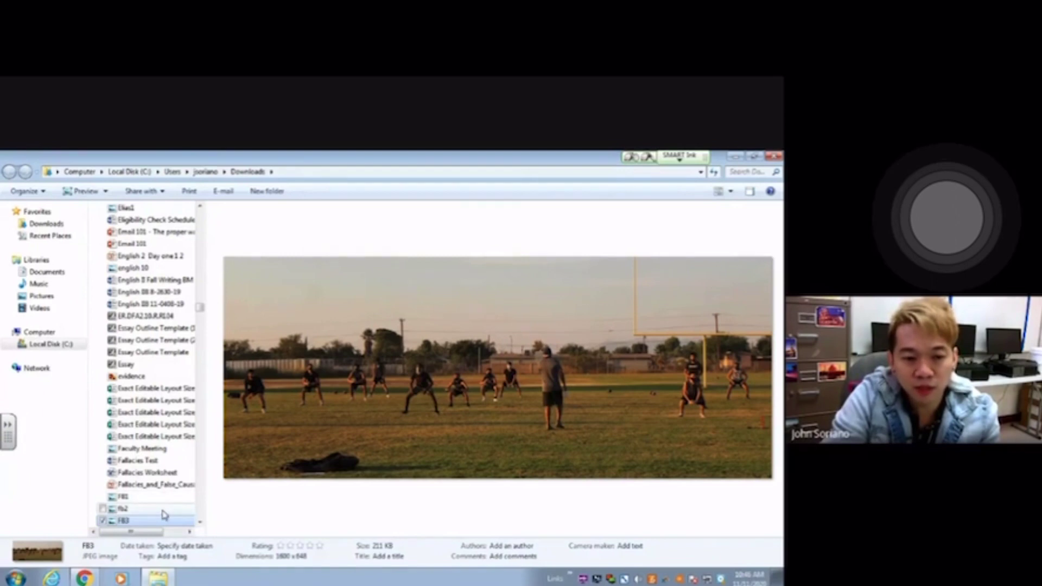
Switch to the StudioBalfour Encore page, open its photo library and start browsing for new photos to upload.
key(alt+Tab)
click(627, 159)
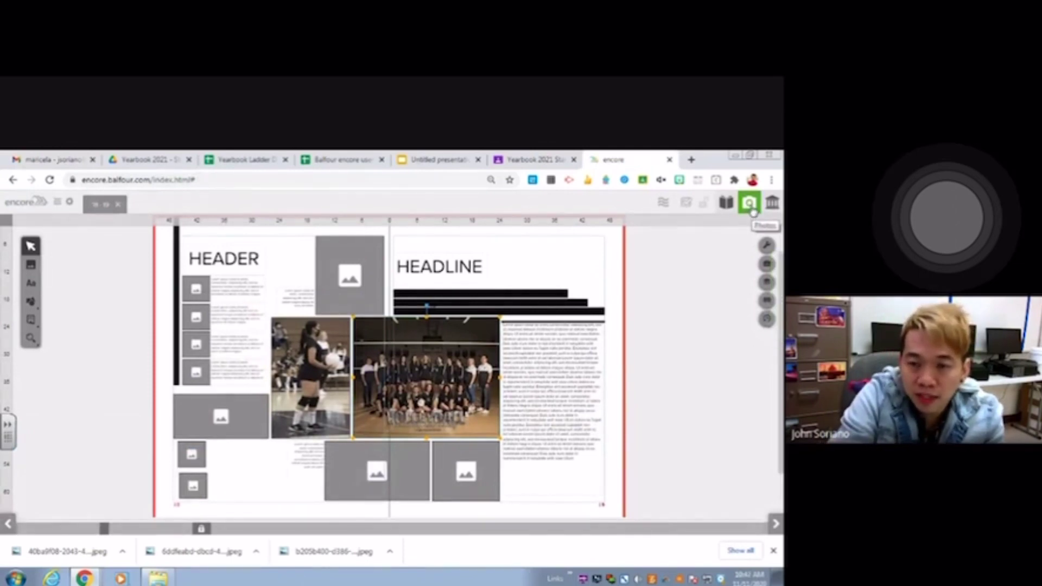
click(753, 211)
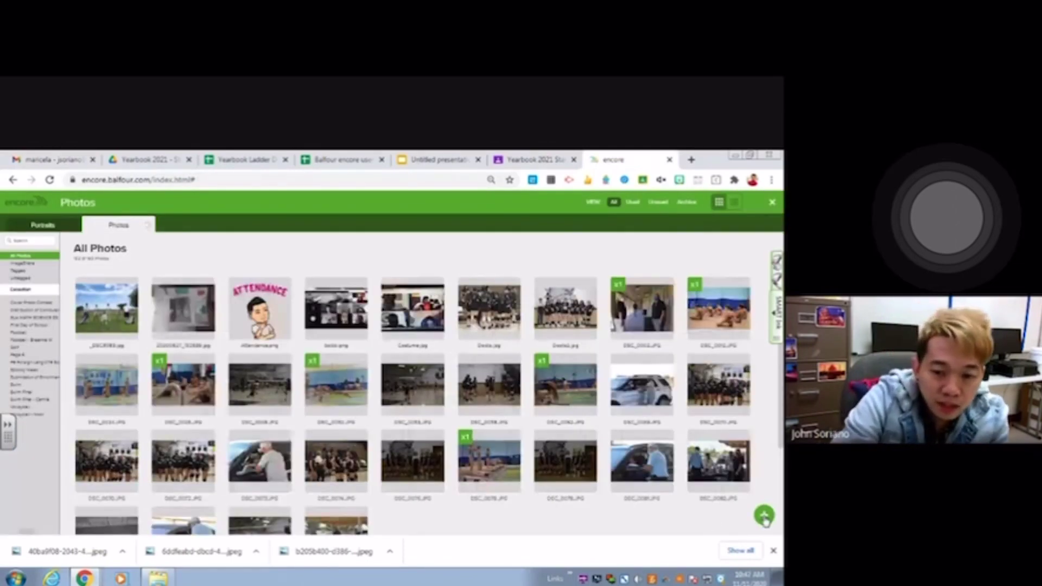
click(772, 550)
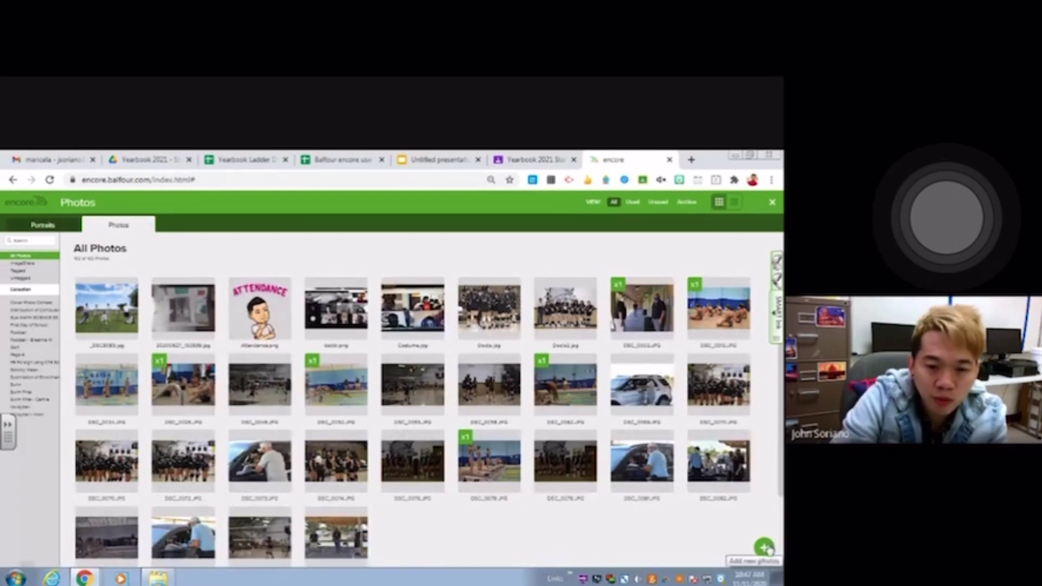
click(765, 547)
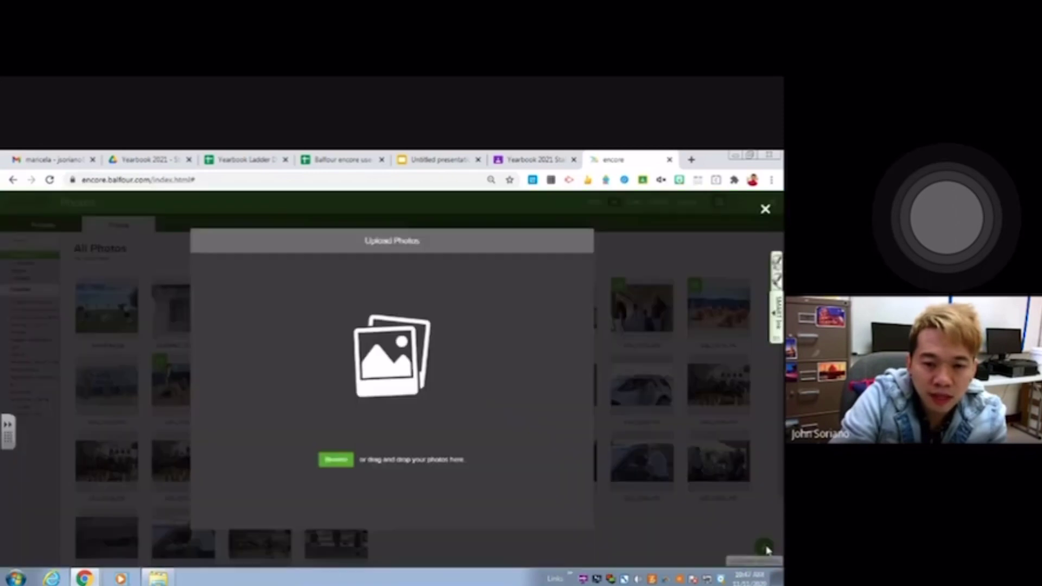
click(343, 461)
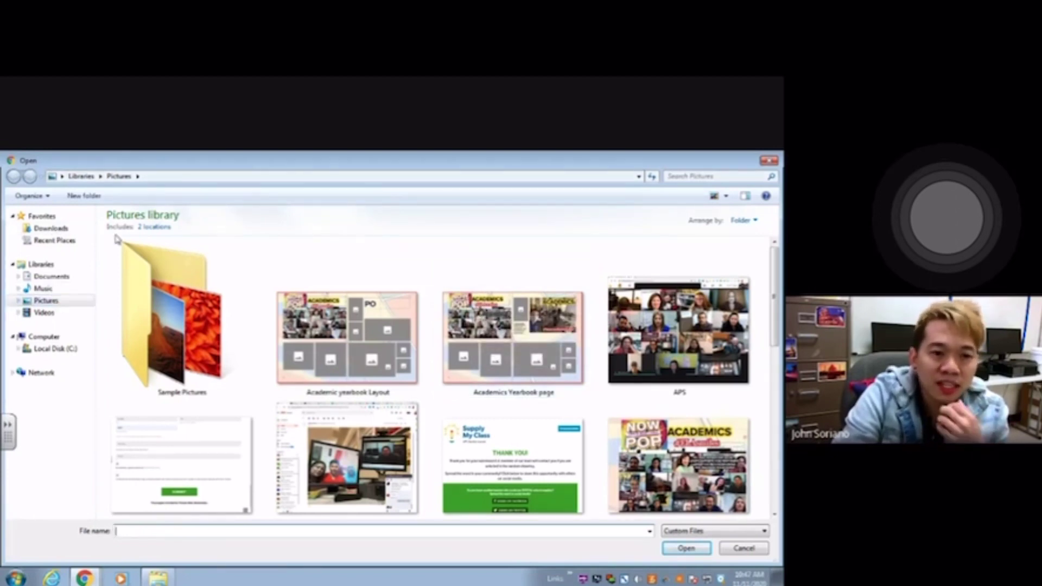
Choose FB1, fb2 and FB3 together from the Downloads folder for the upload.
click(54, 228)
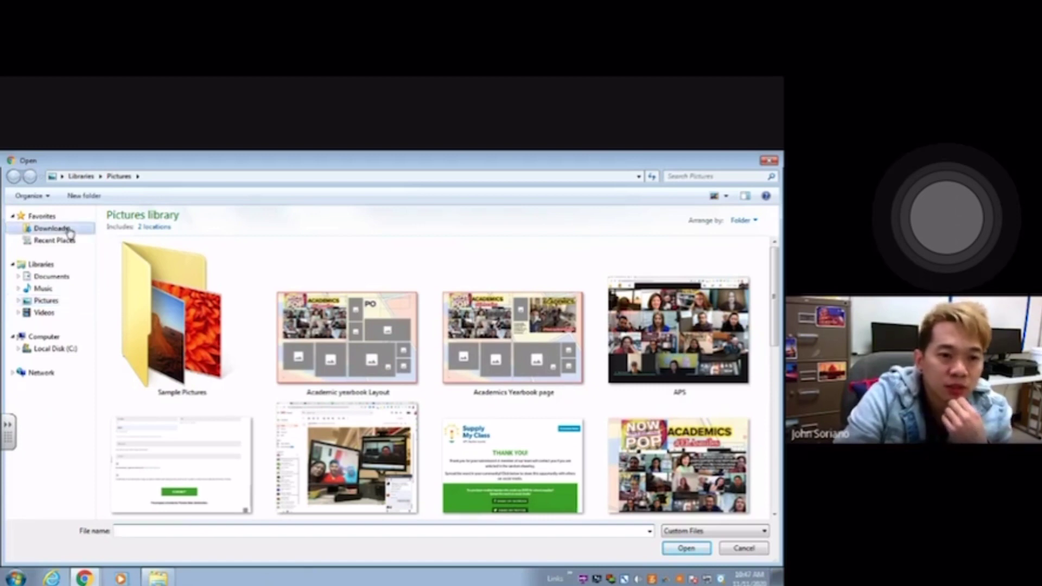
drag(774, 229, 774, 289)
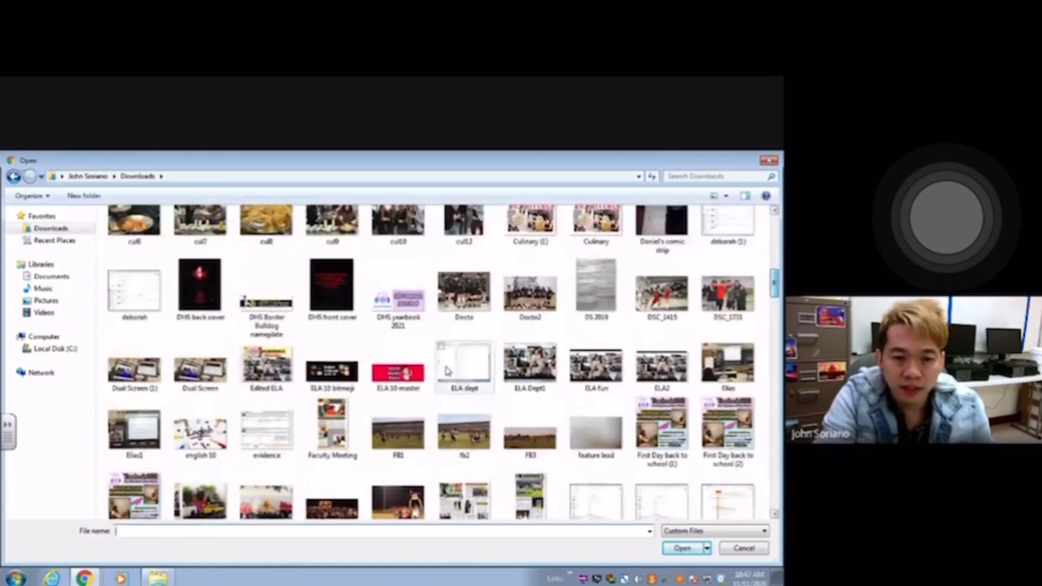
click(403, 438)
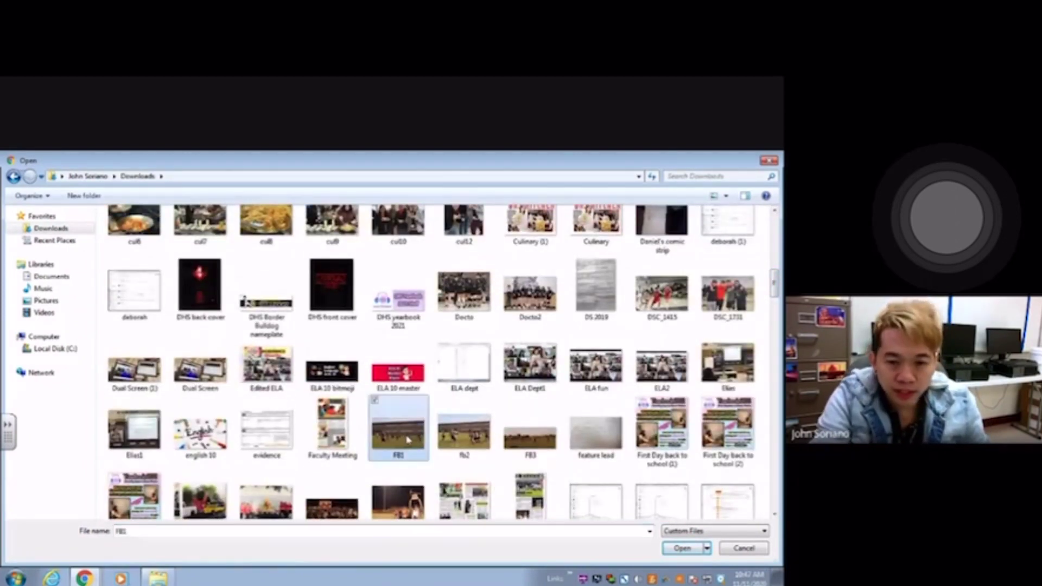
ctrl+click(464, 434)
ctrl+click(530, 441)
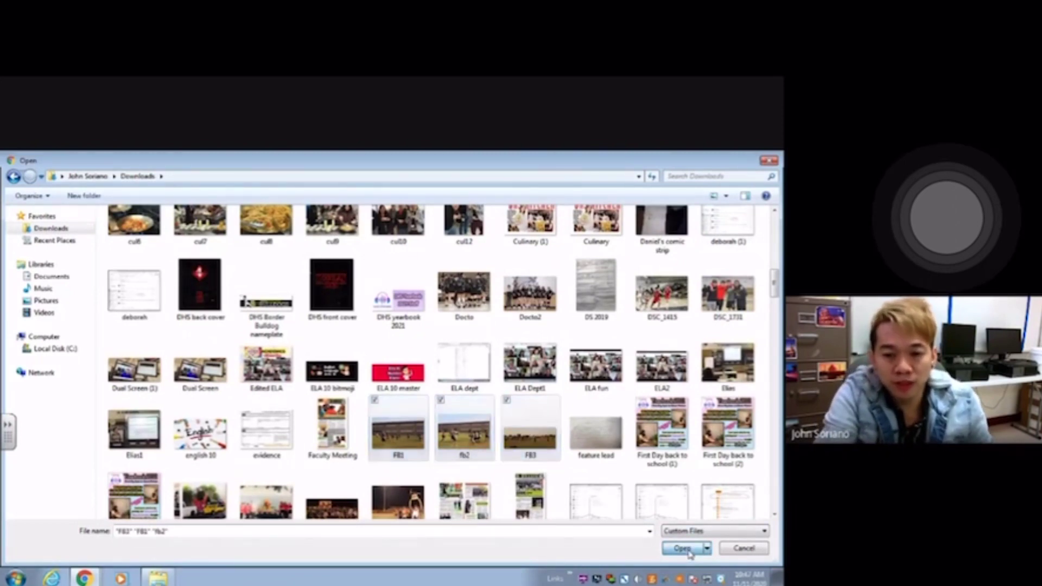
click(688, 551)
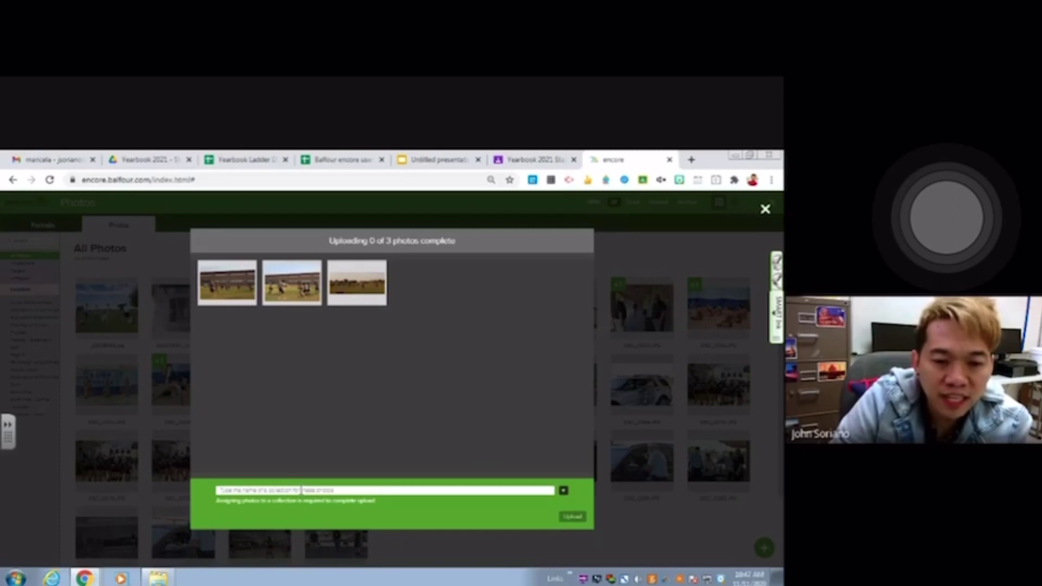
Assign the three photos to the Football collection, upload them, and view that collection before closing the photo library.
click(564, 492)
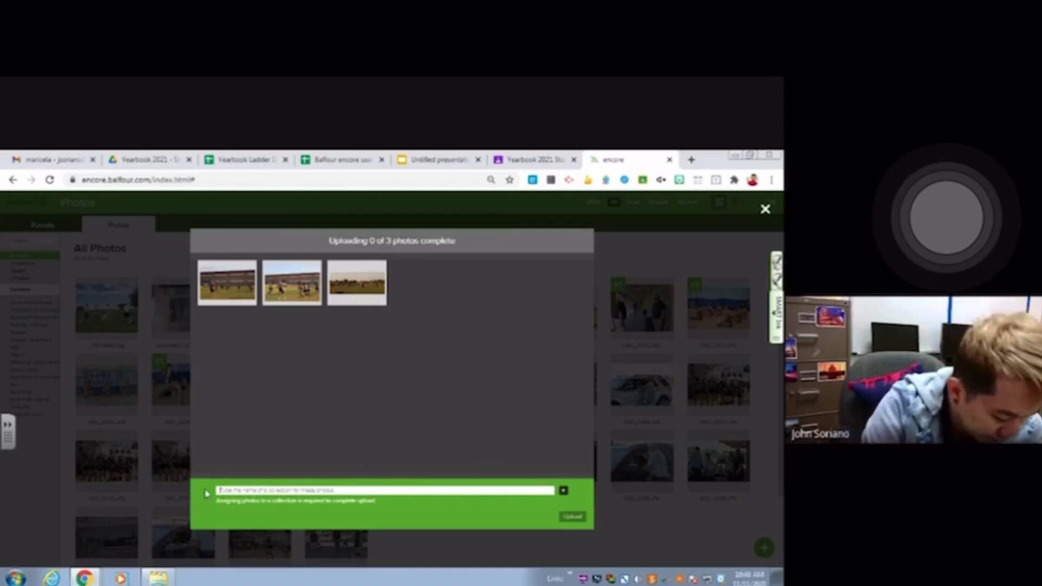
text(pa)
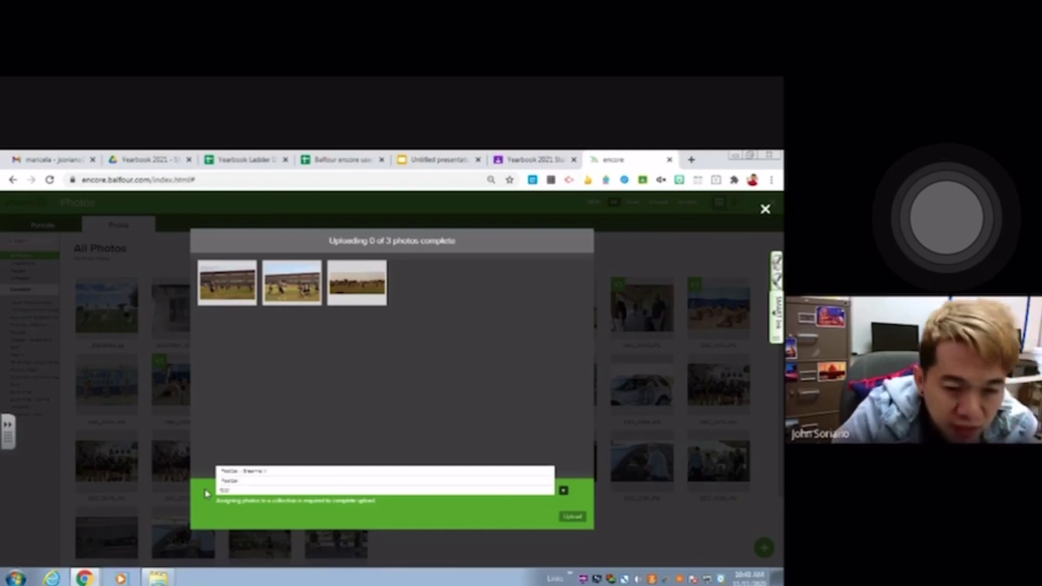
click(249, 482)
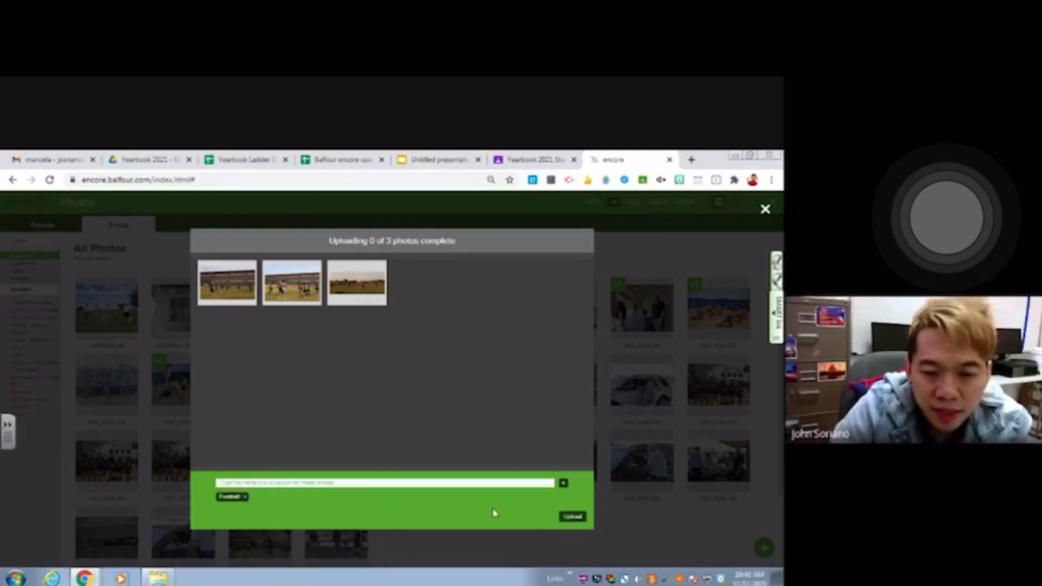
click(571, 517)
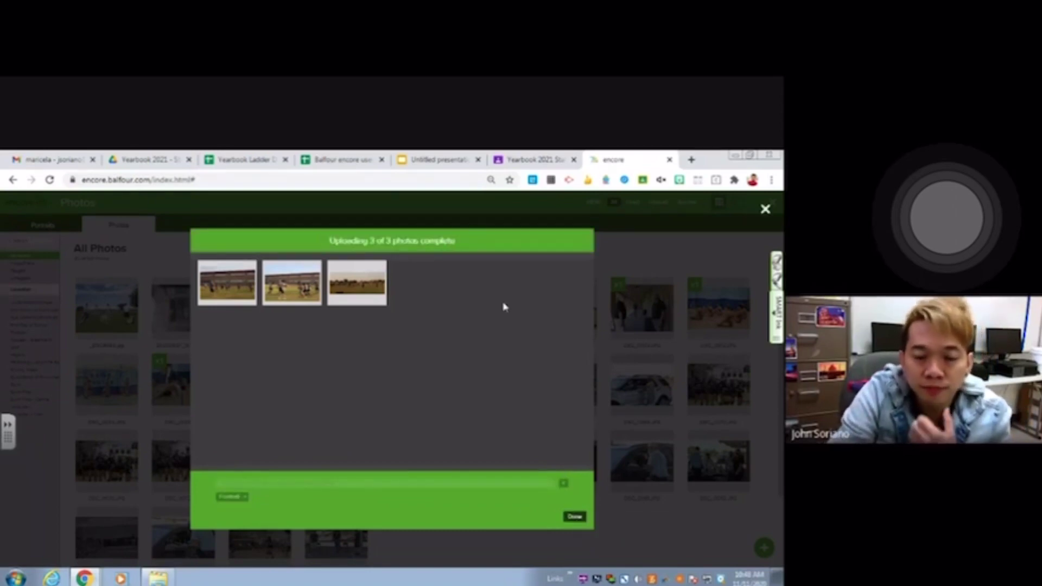
click(575, 517)
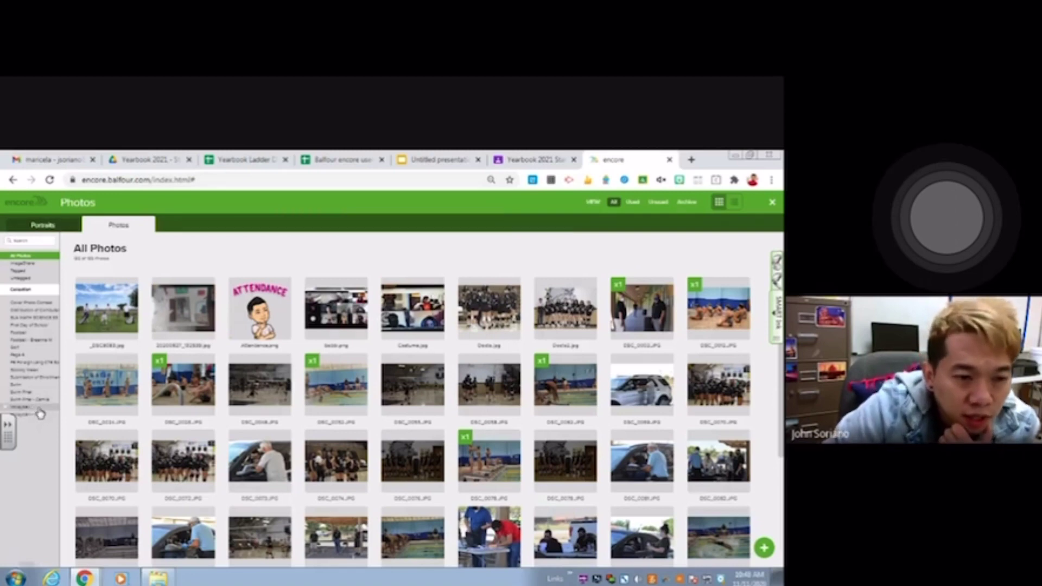
click(21, 332)
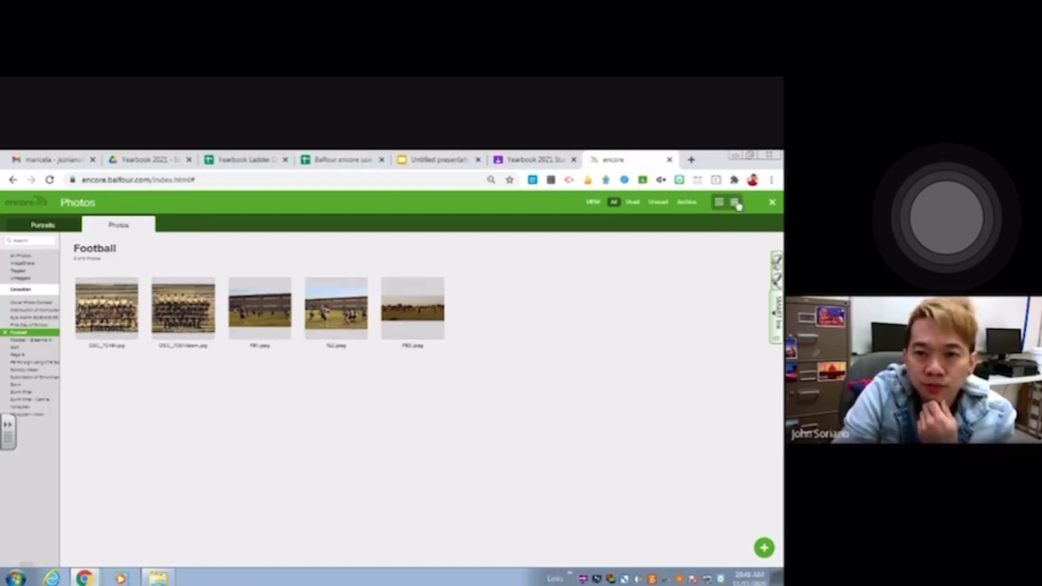
click(771, 205)
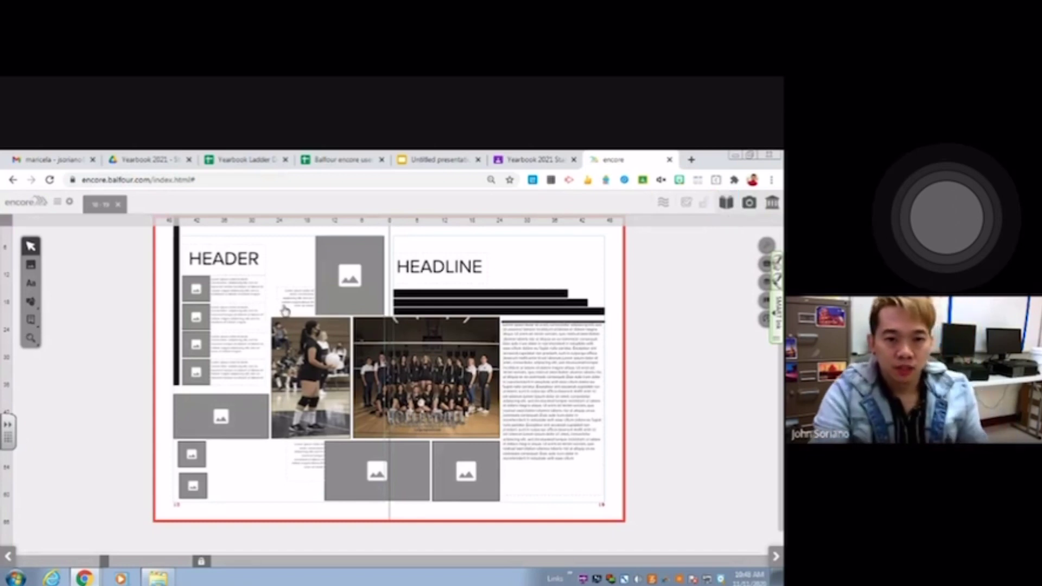
Clear the template layout and volleyball photos from the open spread.
click(285, 309)
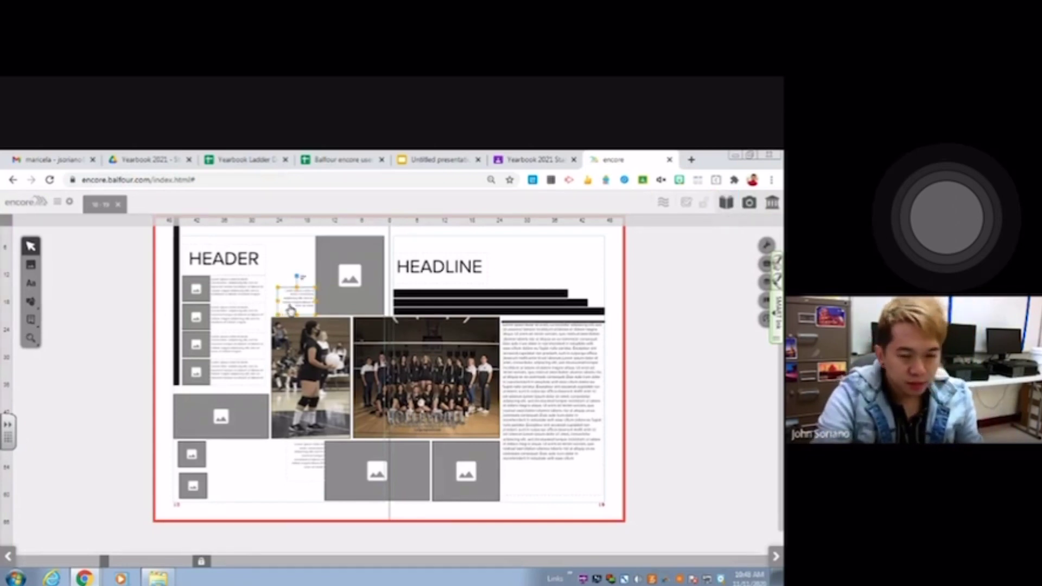
click(291, 310)
key(ctrl+z)
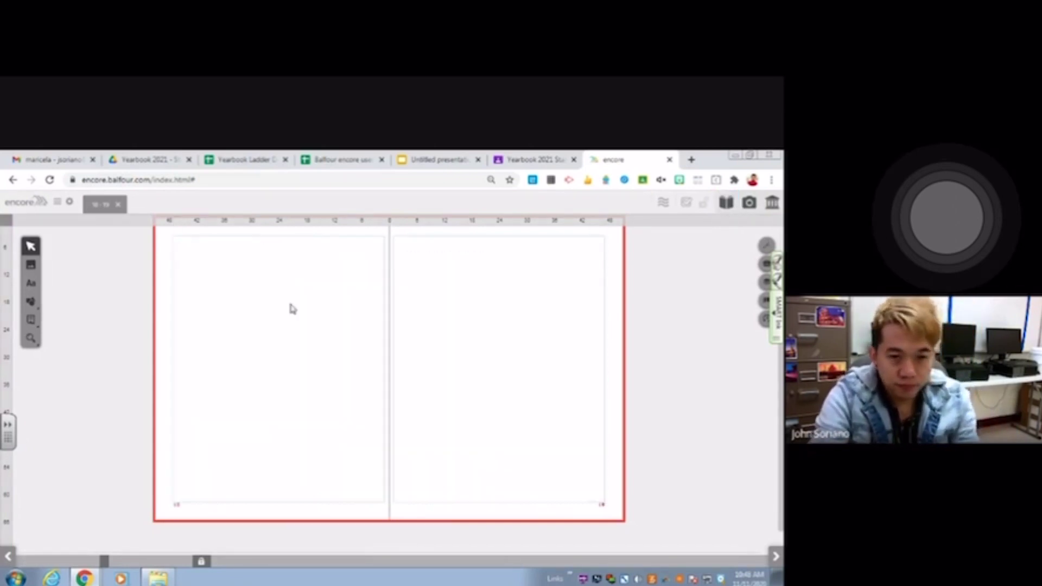
Look through the page overview and reopen the blank spread for pages 18 and 19.
click(724, 207)
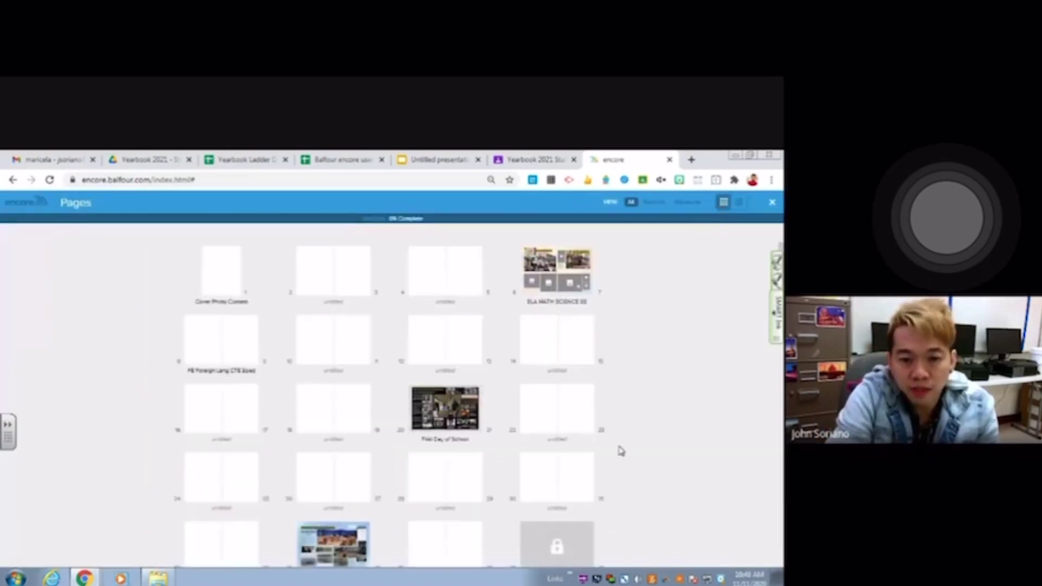
scroll(561, 491, down, 2)
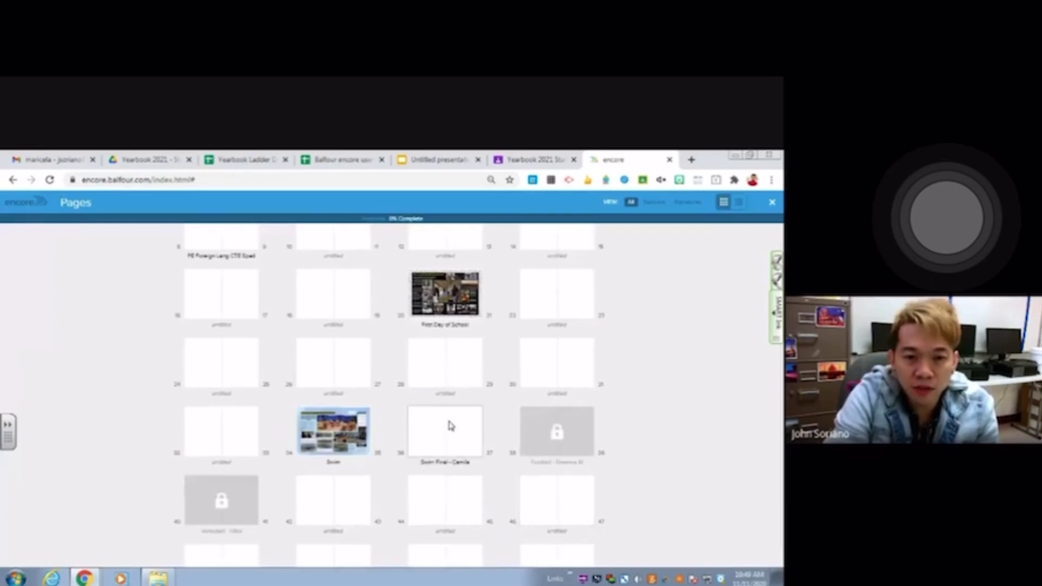
click(324, 306)
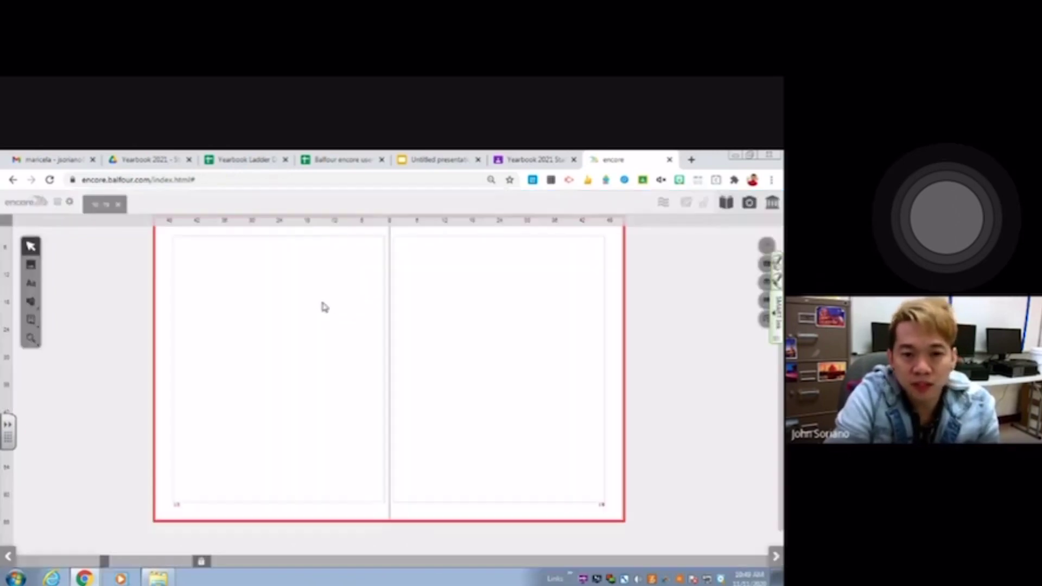
Place the Design_2001 template from the Division templates in the library across the blank spread for pages 18 and 19.
click(771, 204)
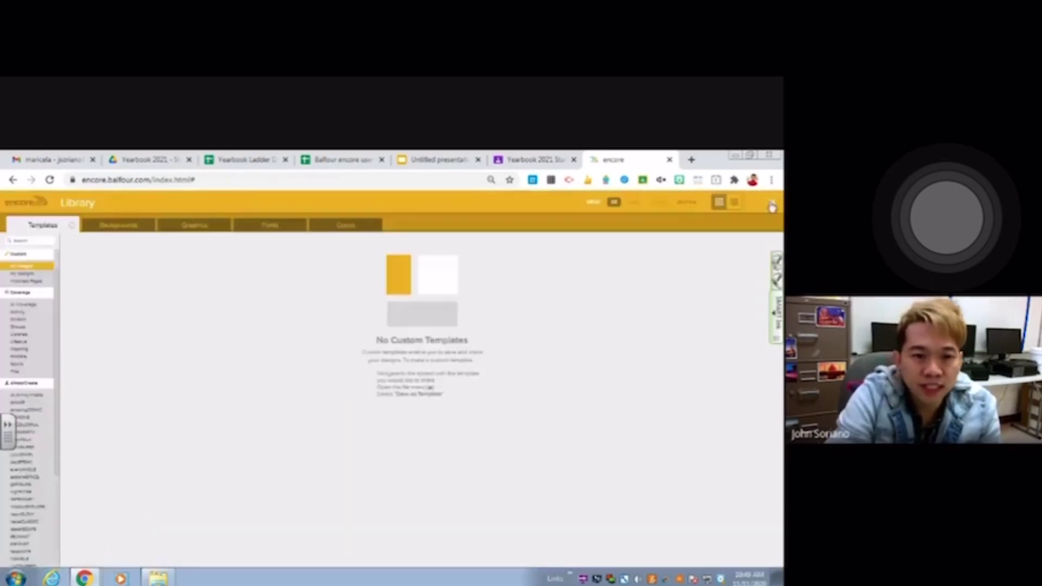
click(16, 321)
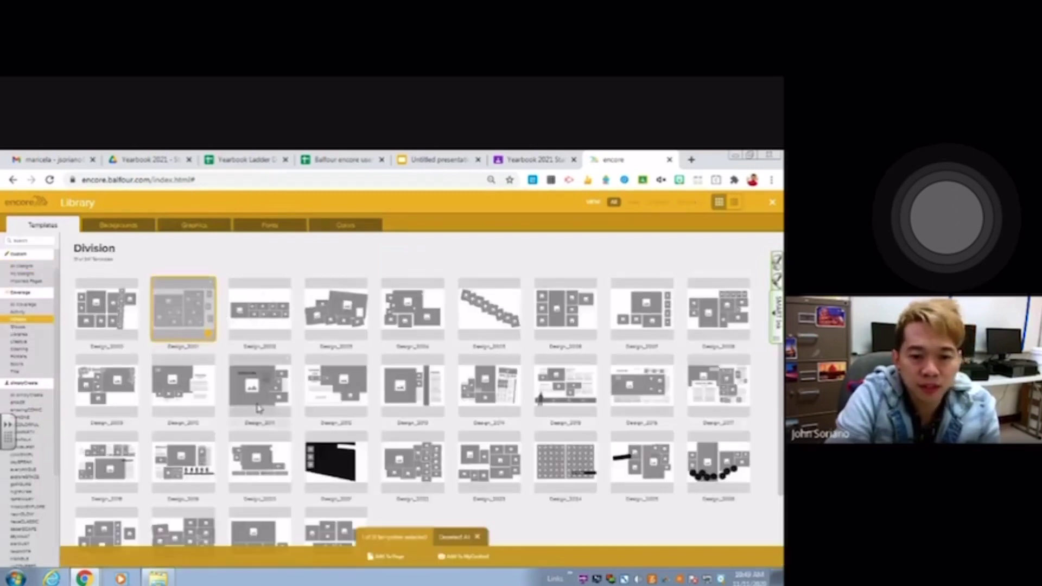
click(399, 561)
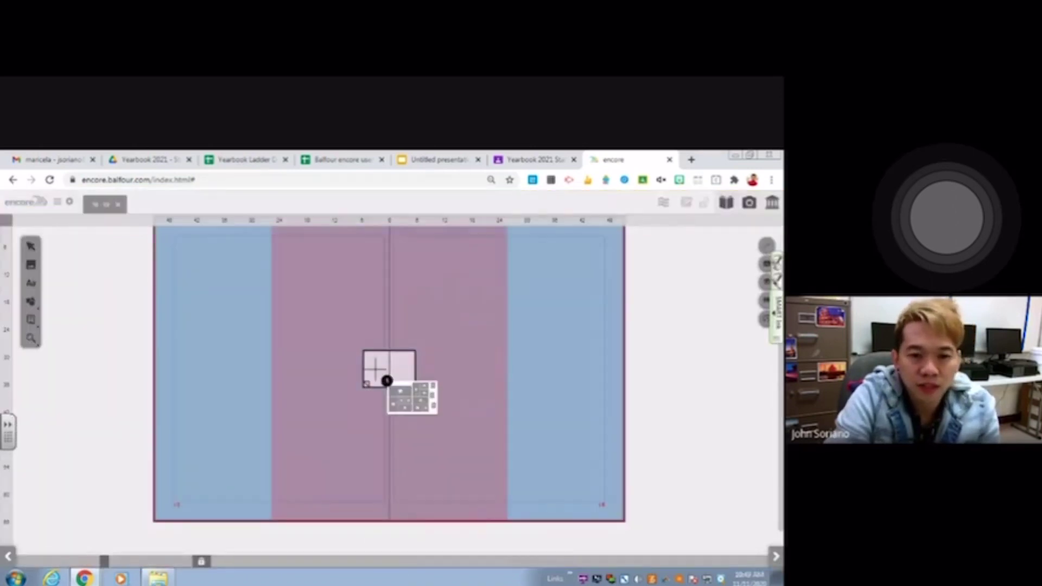
click(379, 373)
click(377, 420)
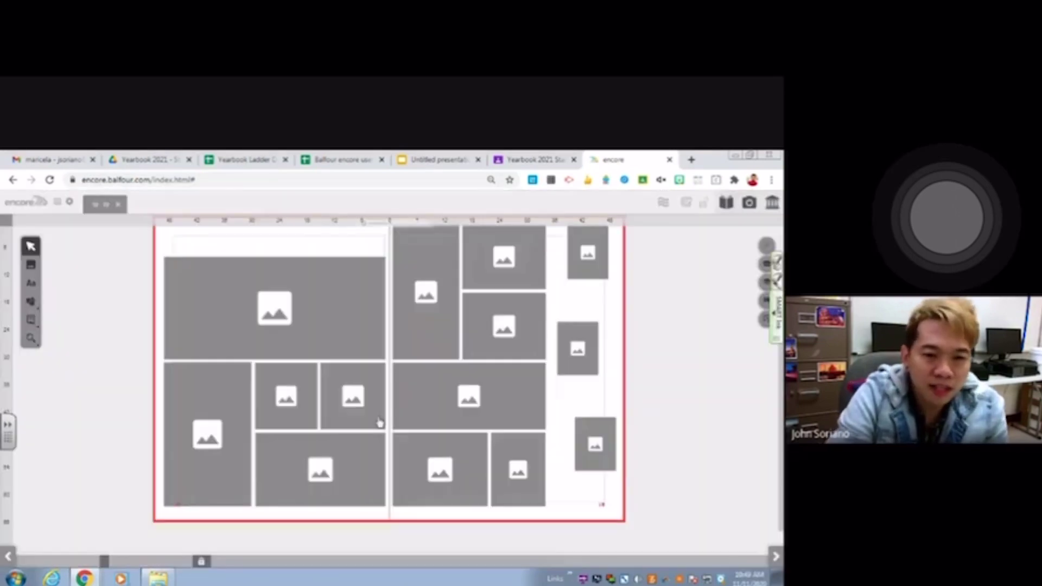
Add a volleyball action photo from the Volleyball collection to the tall frame in the lower outer corner of page 18.
click(750, 203)
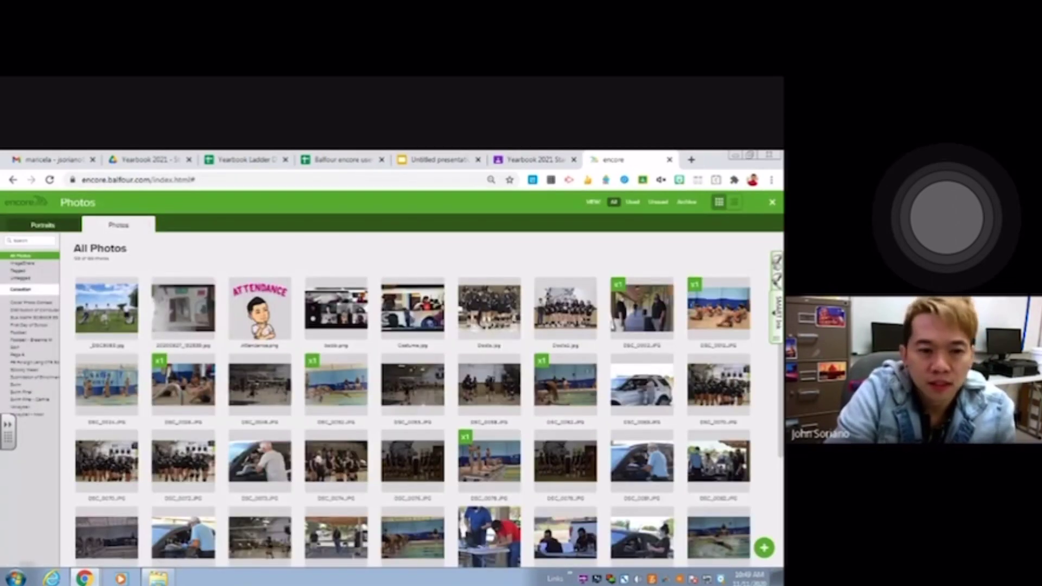
click(32, 408)
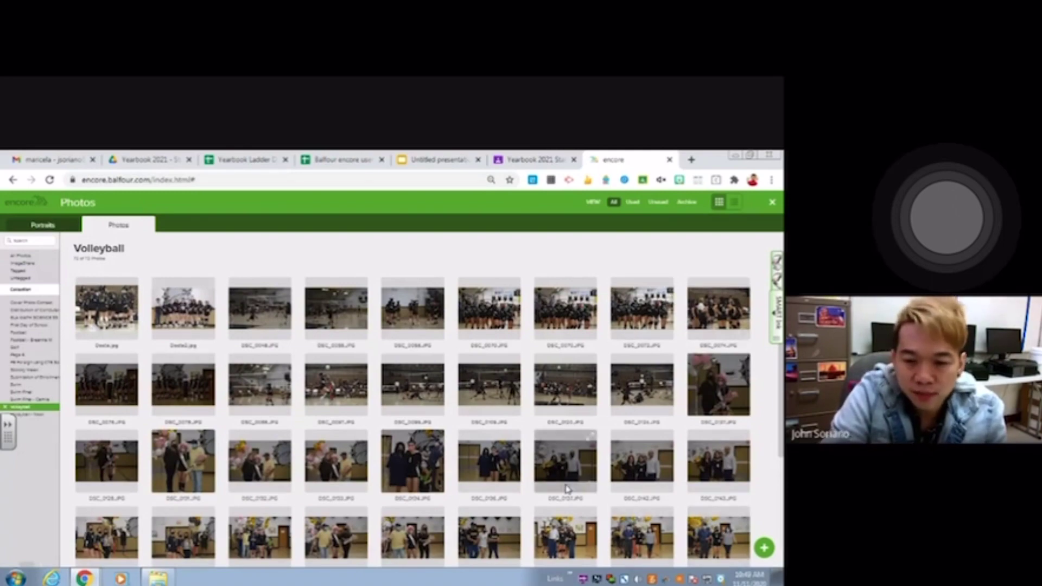
scroll(568, 461, down, 2)
scroll(567, 434, down, 3)
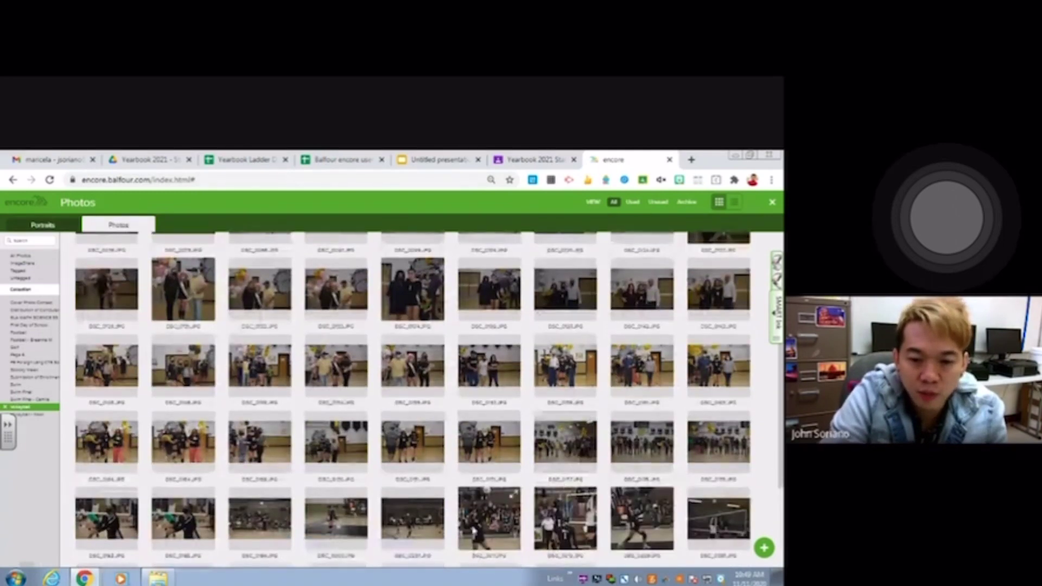
click(514, 544)
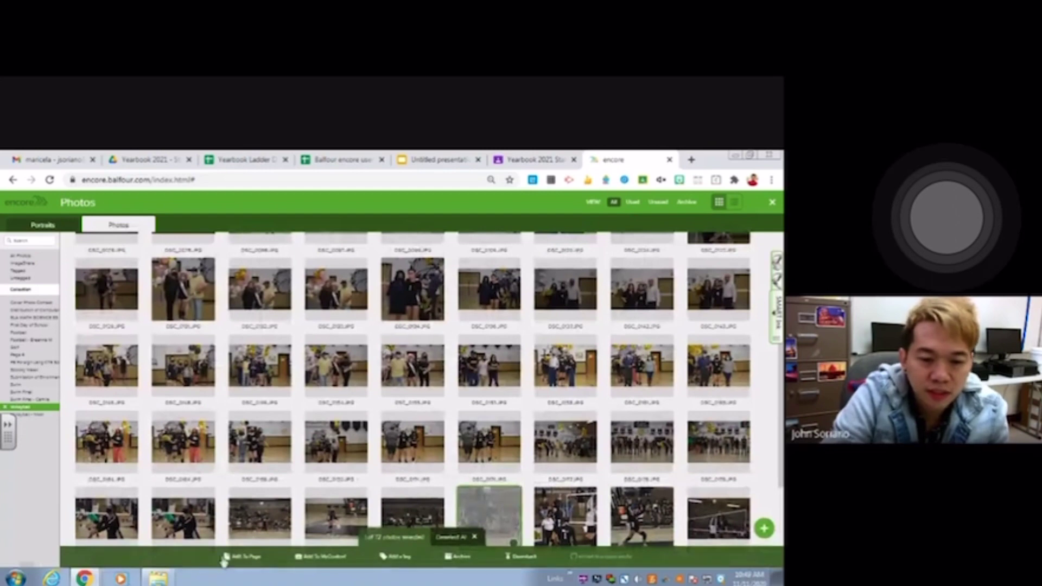
click(241, 558)
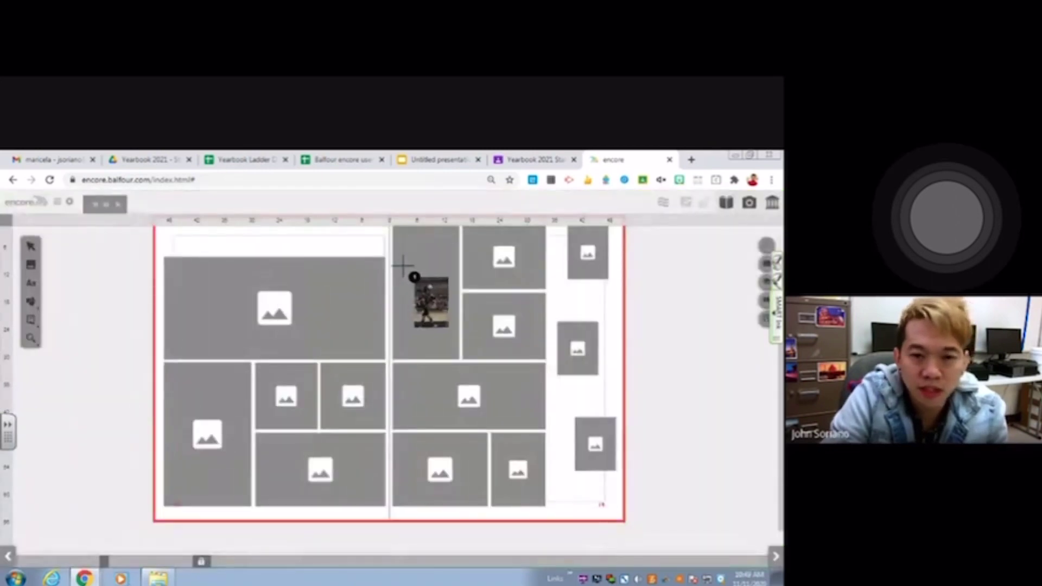
click(180, 392)
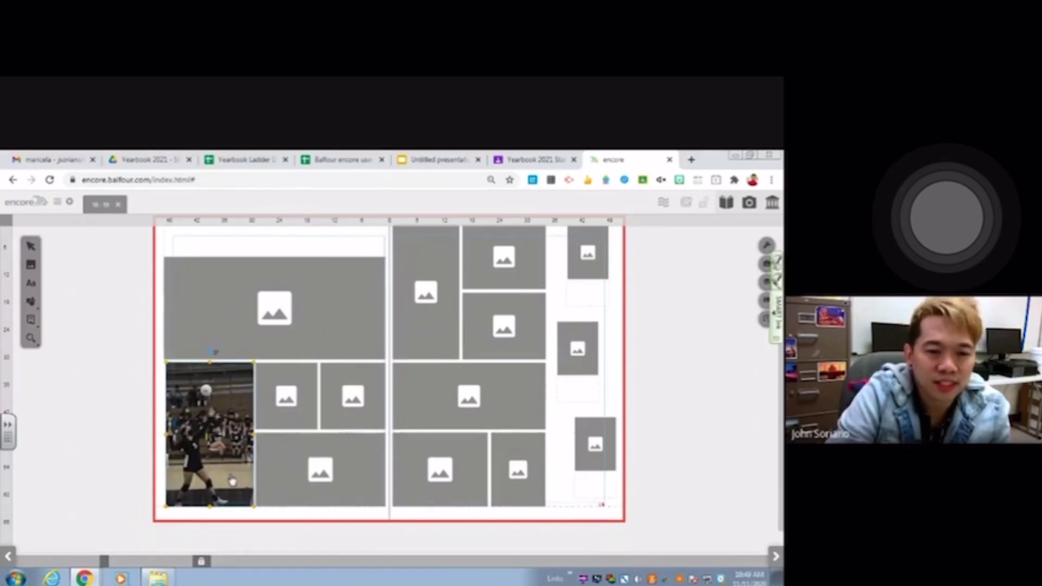
Shorten and nudge the volleyball photo, and rearrange the large, tall and small square empty photo frames across the two pages.
drag(210, 362, 209, 378)
drag(226, 439, 227, 426)
drag(315, 325, 486, 457)
drag(393, 326, 202, 324)
drag(303, 409, 305, 322)
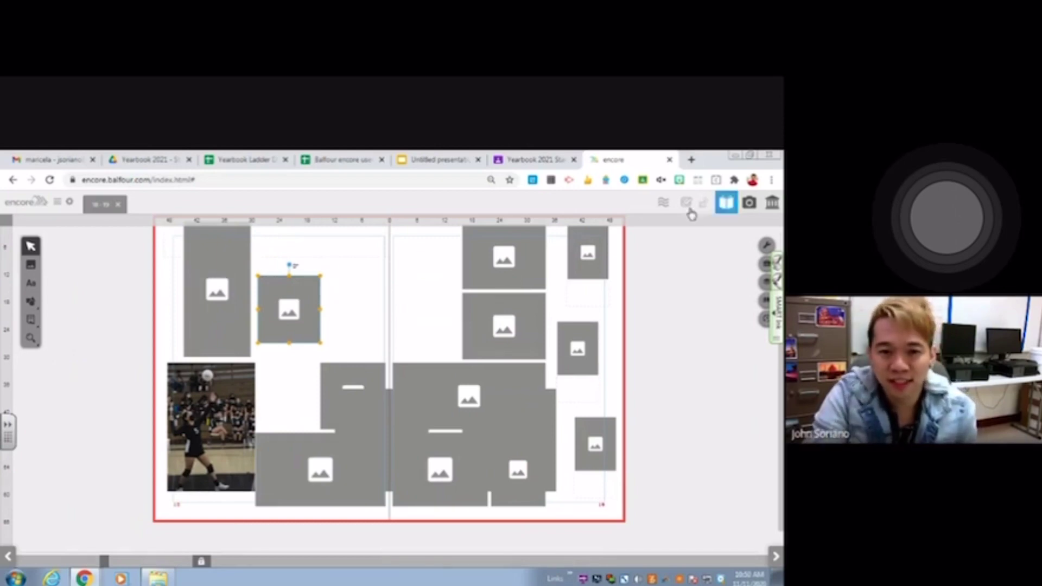
Select all photo frames and text boxes on the spread together.
click(441, 400)
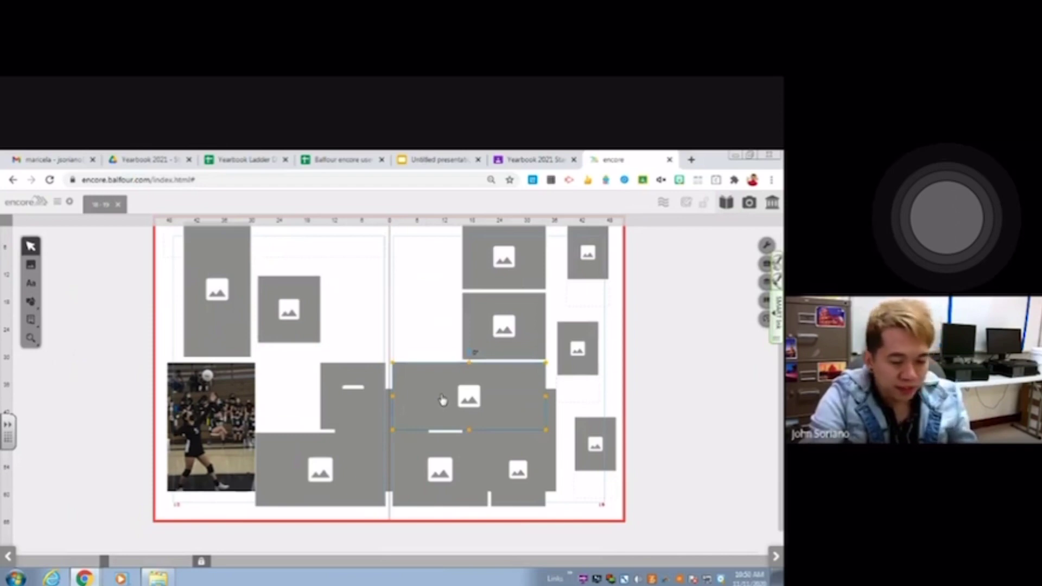
key(Escape)
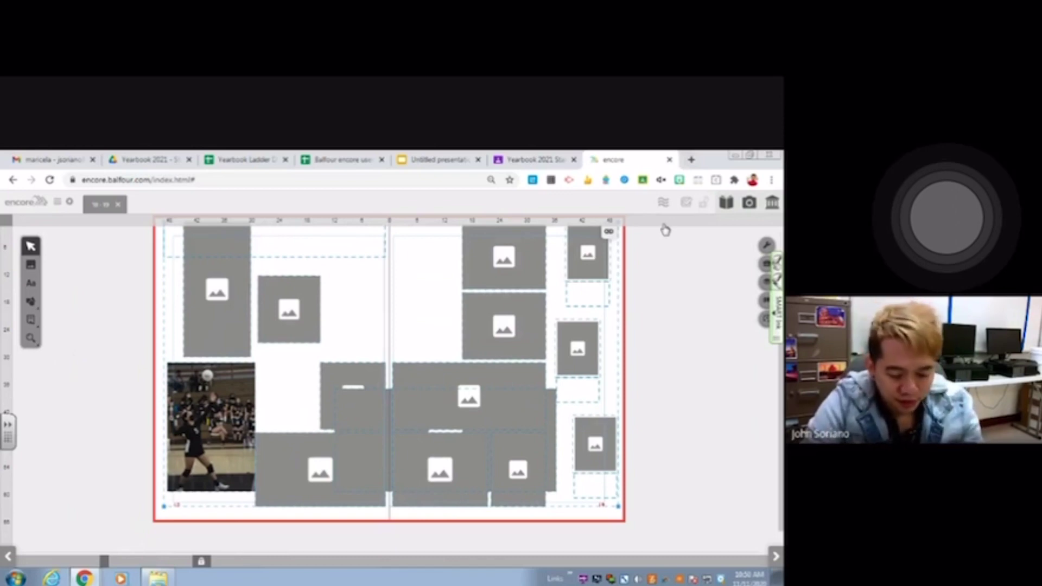
key(ctrl+z)
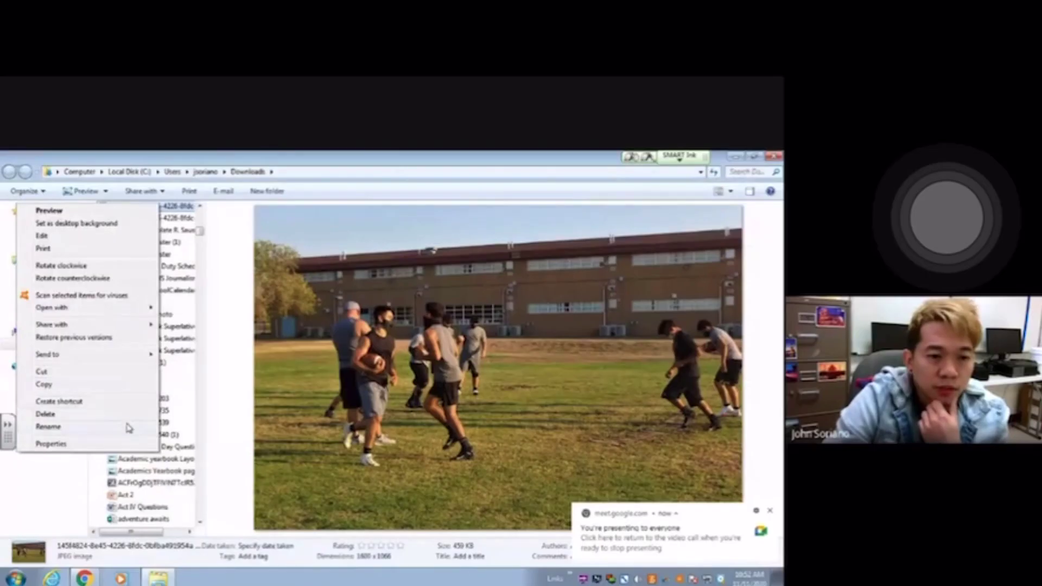
Rename the downloaded football practice photo in the Downloads folder as FB4 and dismiss the screen-sharing notification.
click(48, 426)
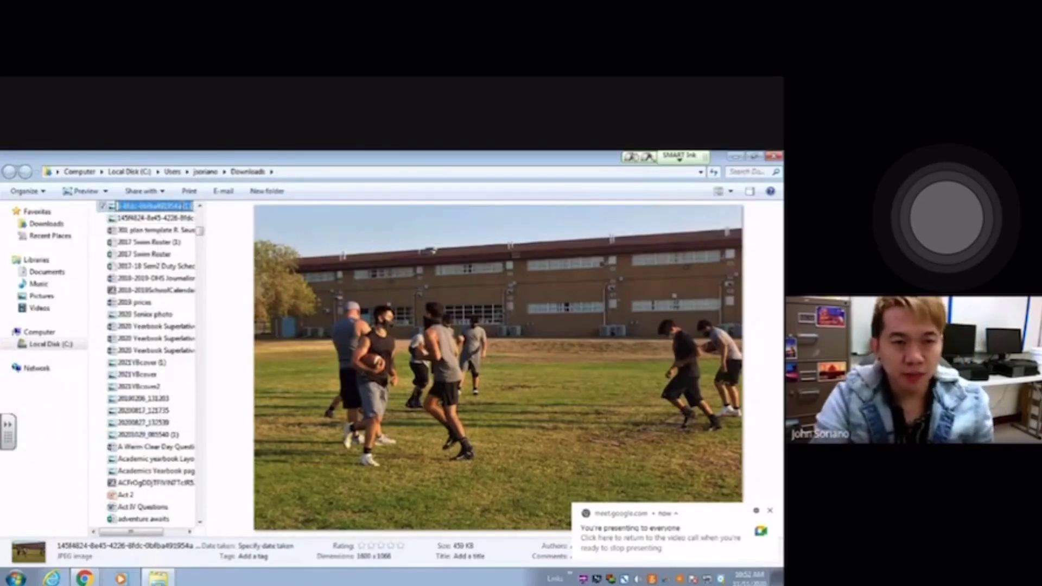
key(BackSpace)
text(FB)
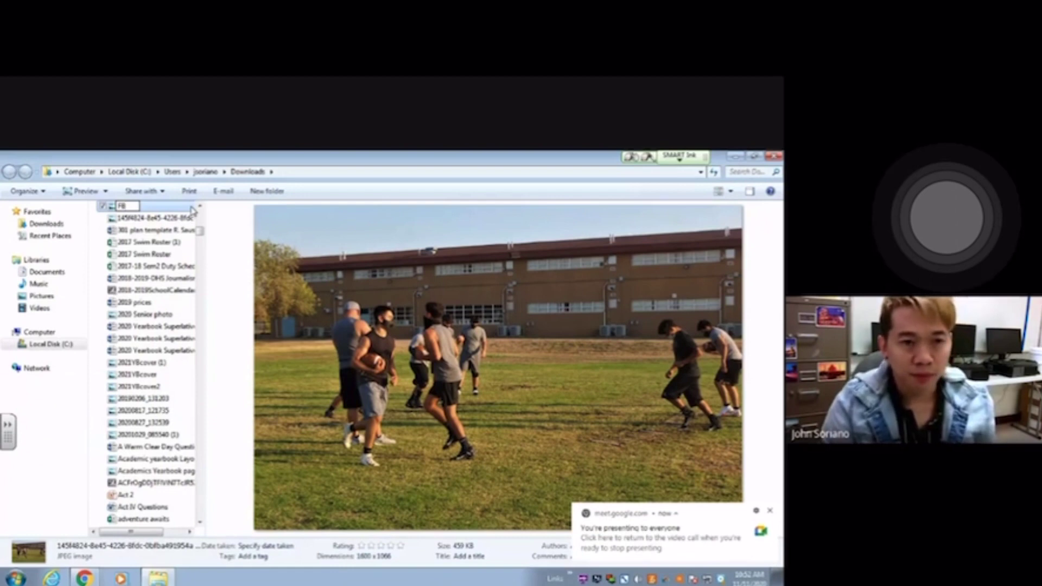
text(4)
key(Return)
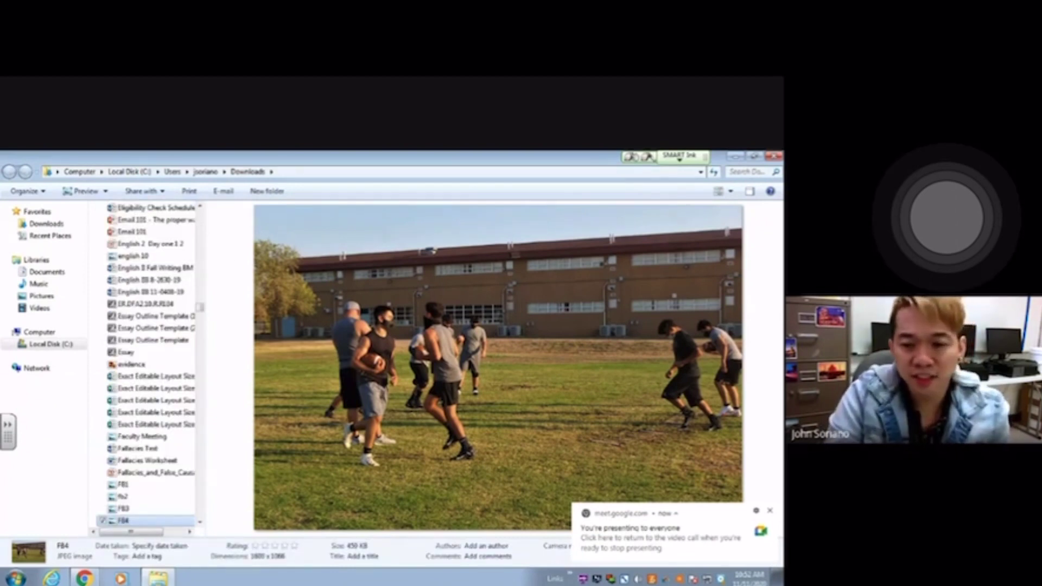
click(772, 512)
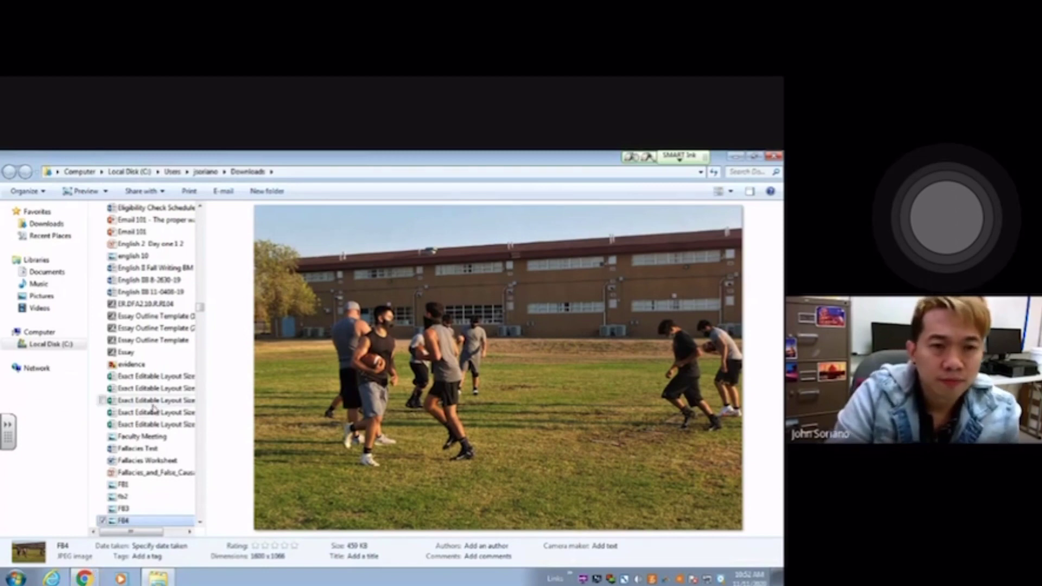
Switch to Gmail, download the next football team photo from the email thread, and return to the Downloads folder.
click(96, 579)
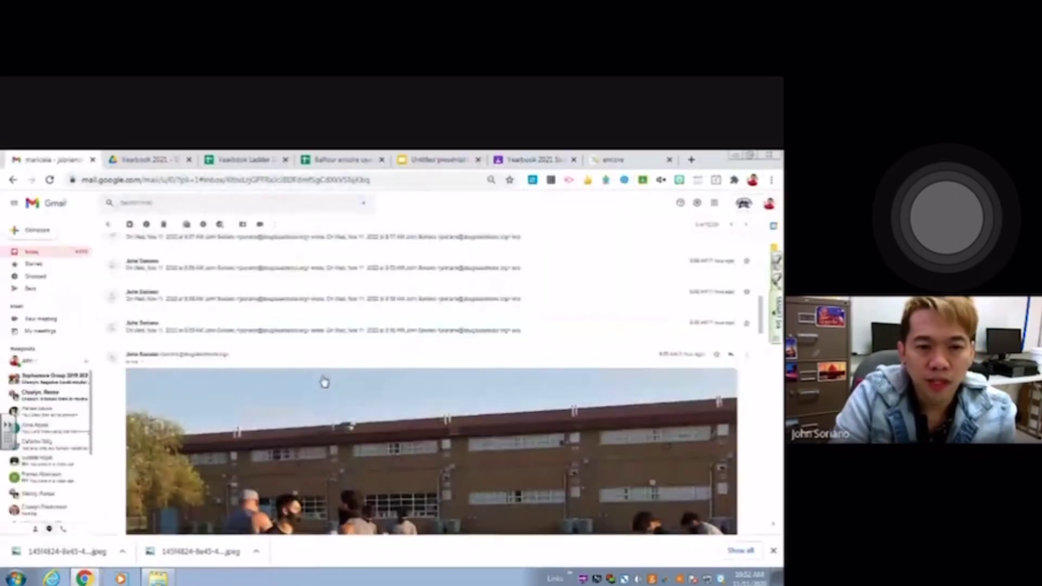
scroll(326, 380, up, 1)
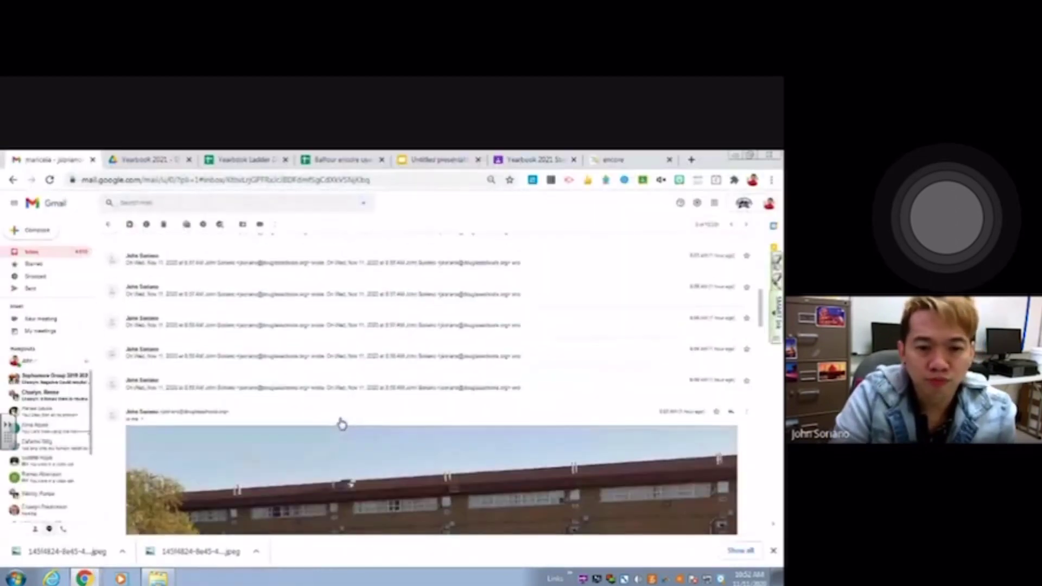
click(336, 387)
click(236, 368)
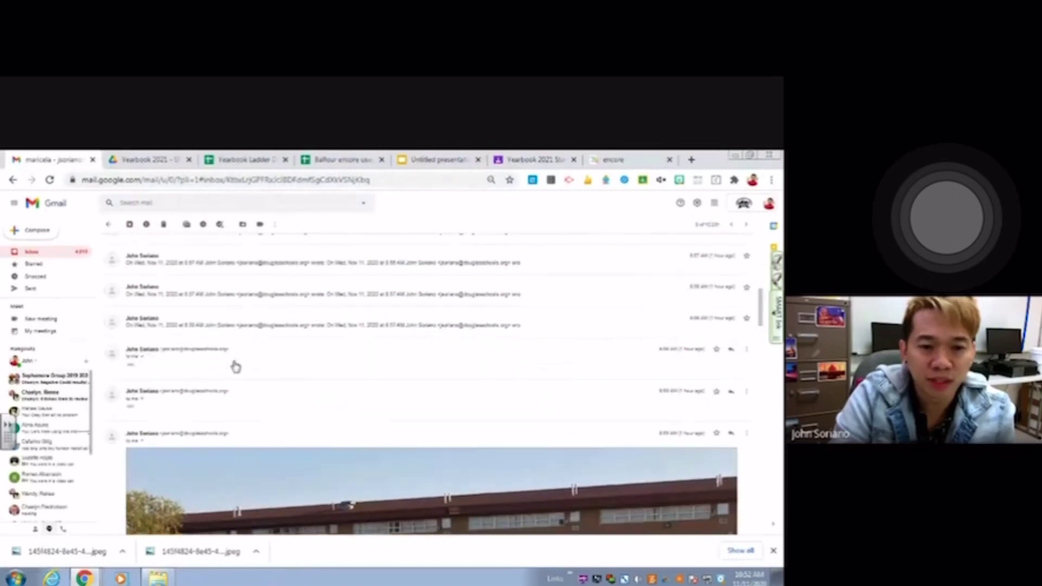
scroll(236, 368, down, 4)
right_click(406, 411)
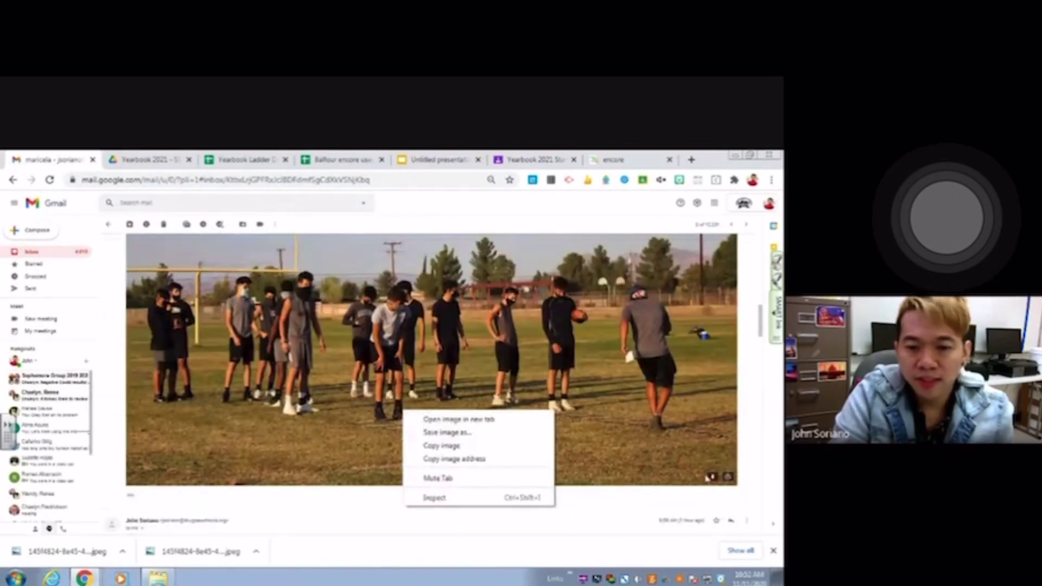
click(712, 481)
click(158, 578)
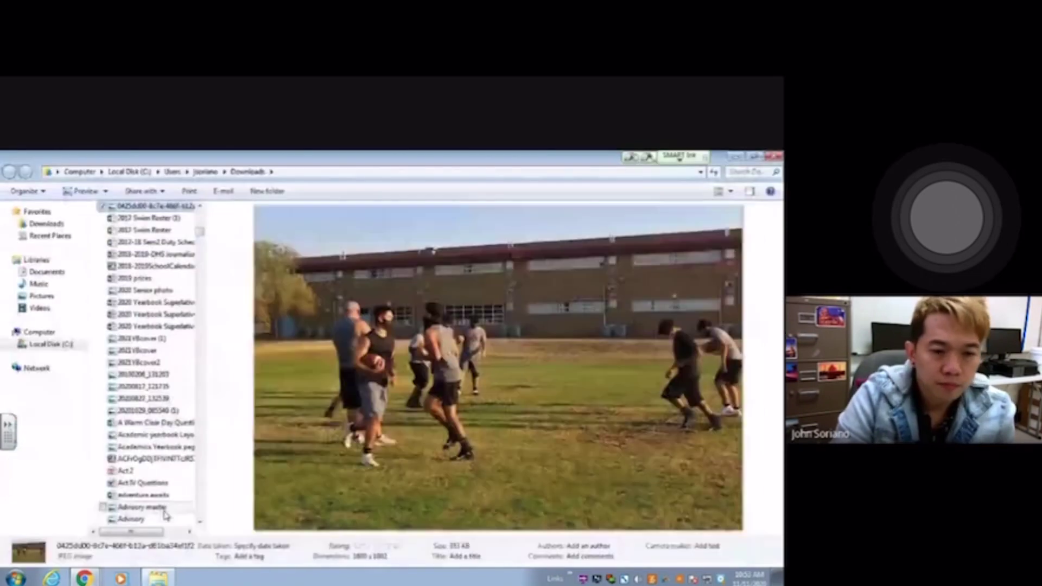
Download the photo of players lined up on the field from the Gmail thread and show IMG_1707 in the Downloads folder for renaming.
key(alt+Tab)
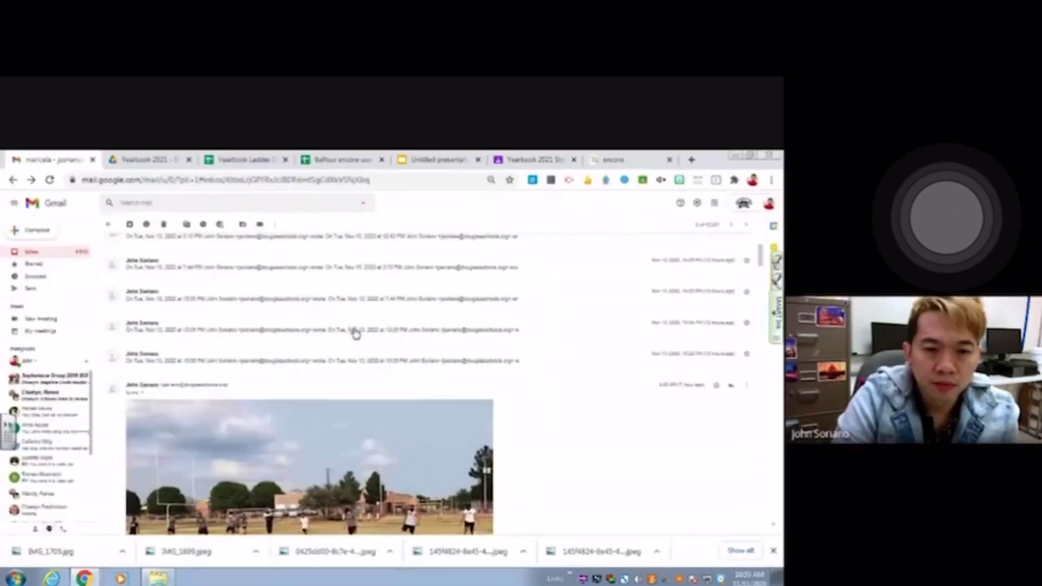
scroll(358, 491, down, 5)
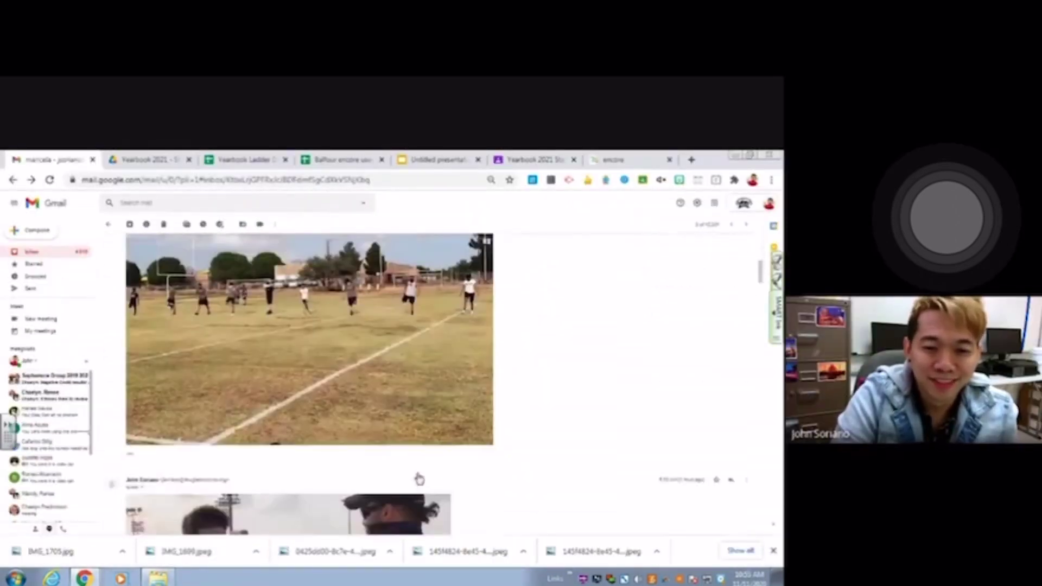
click(466, 437)
click(122, 551)
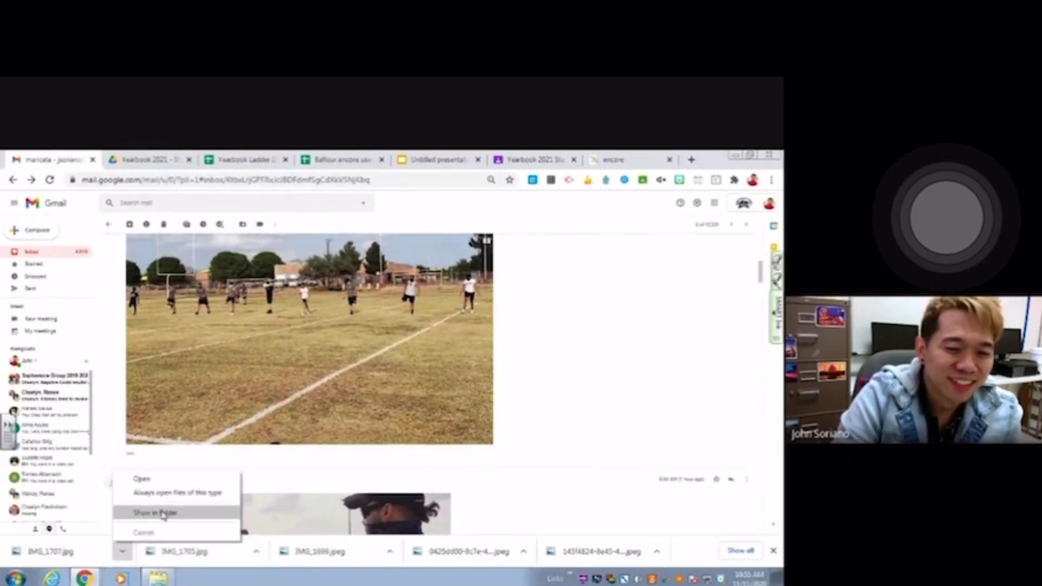
click(163, 513)
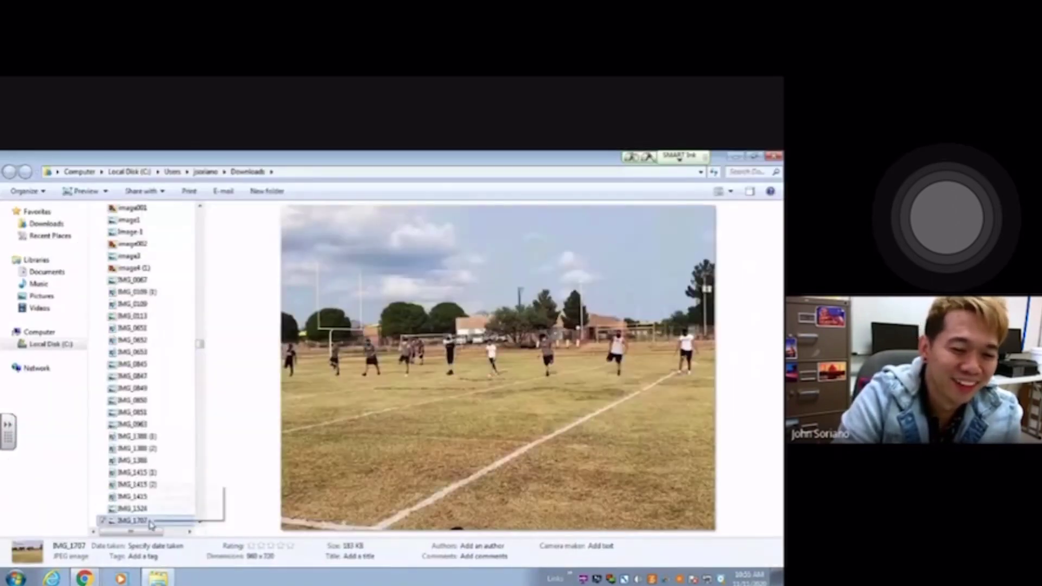
right_click(151, 523)
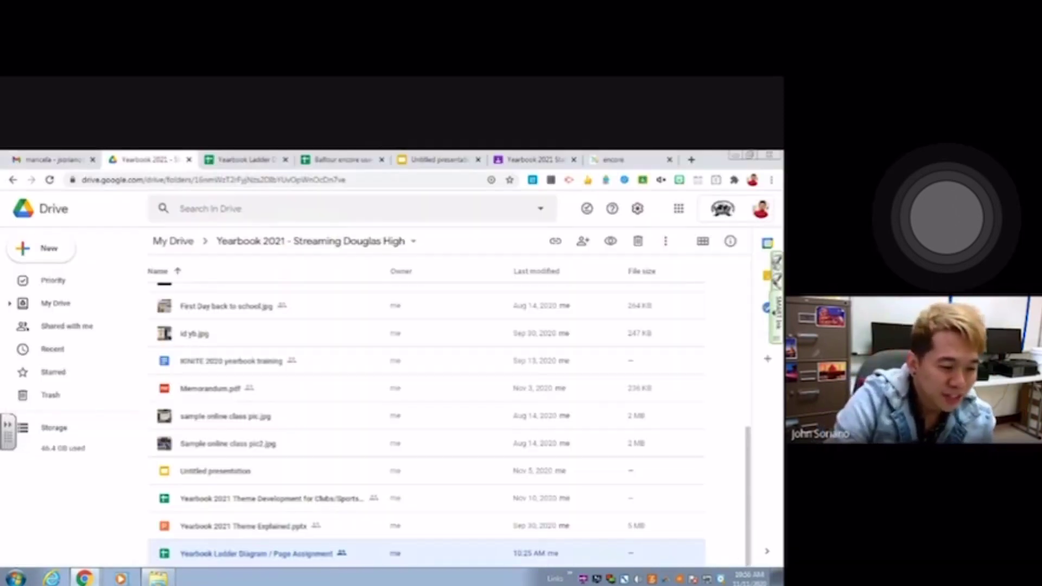
Switch to encore and start adding photos from the computer to the photo library.
click(624, 160)
click(756, 205)
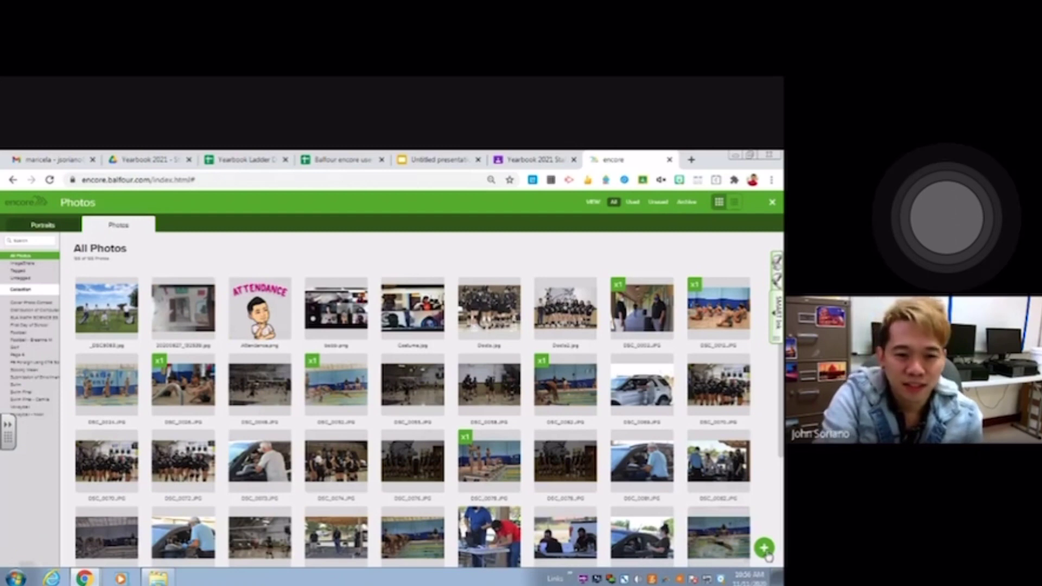
click(764, 548)
click(335, 462)
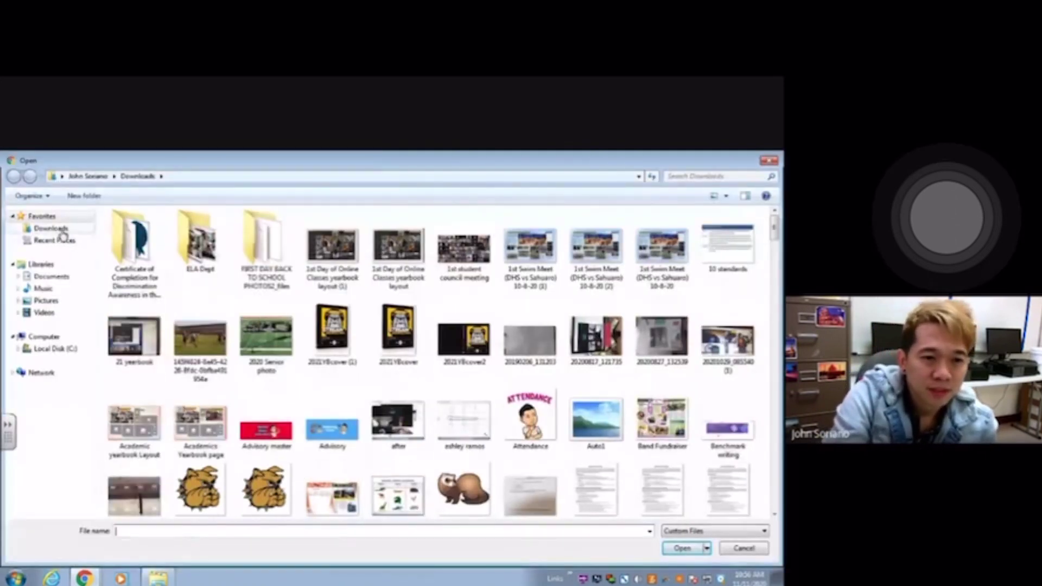
Select the football photos FB4 through FB8 in the Downloads folder and add them to the upload.
click(60, 231)
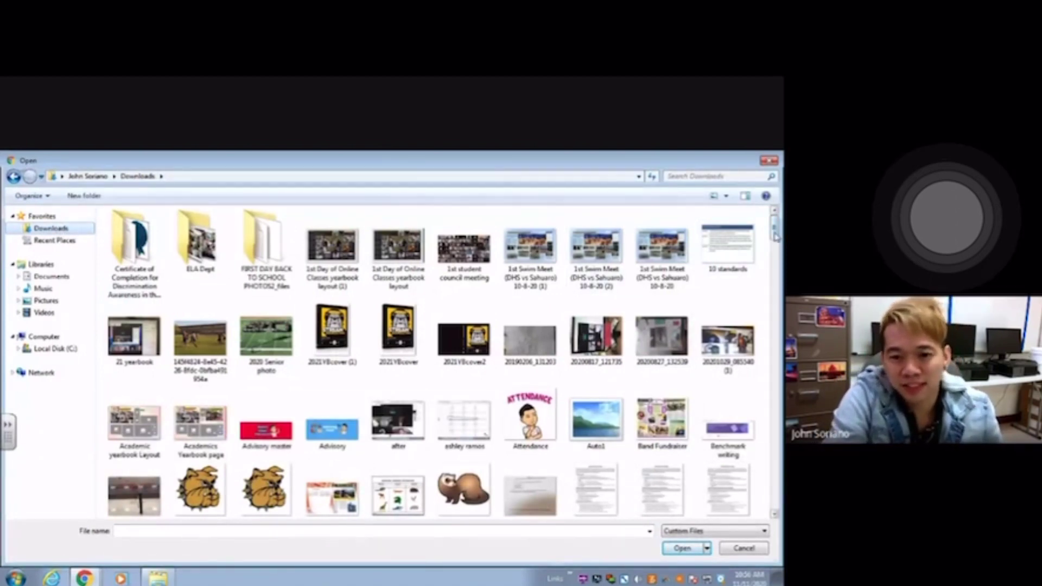
drag(776, 237, 777, 300)
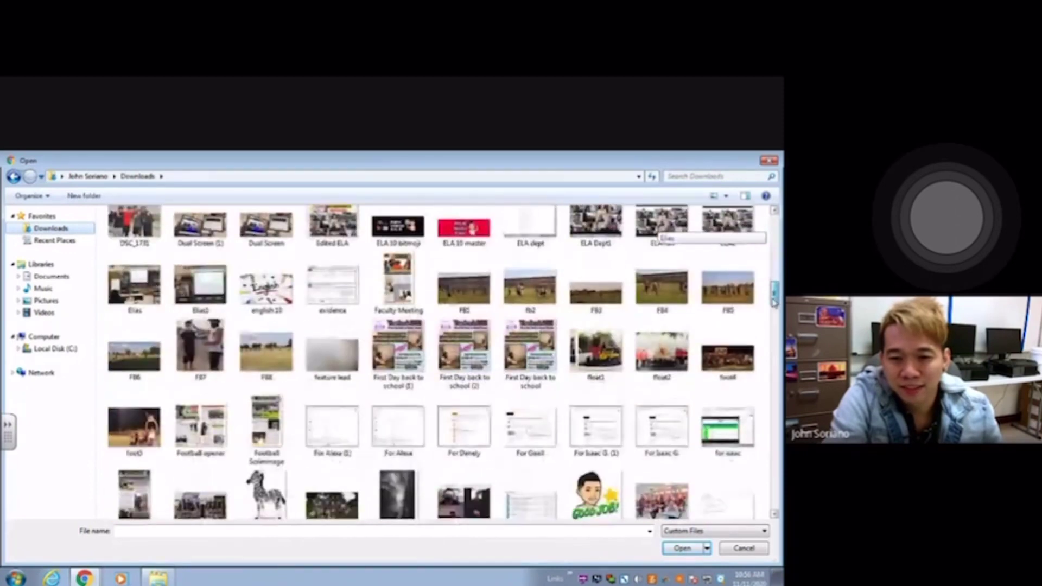
shift+click(677, 296)
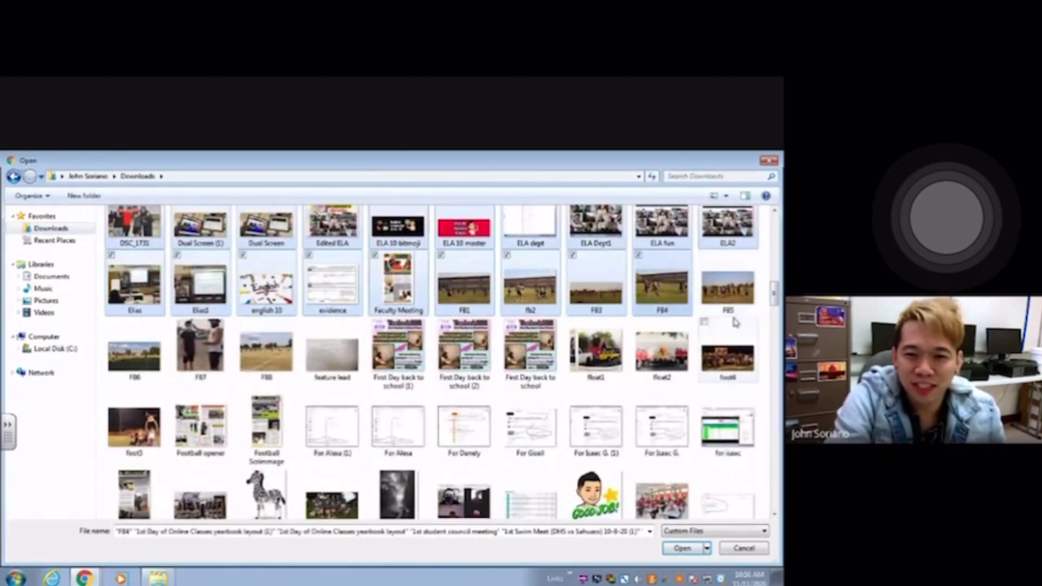
click(662, 294)
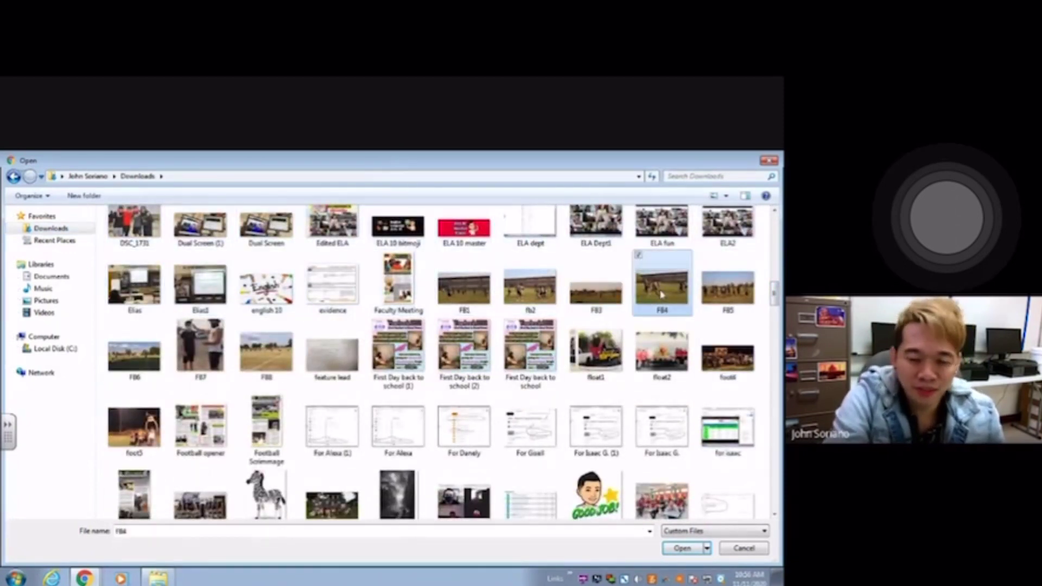
ctrl+click(727, 293)
ctrl+click(140, 368)
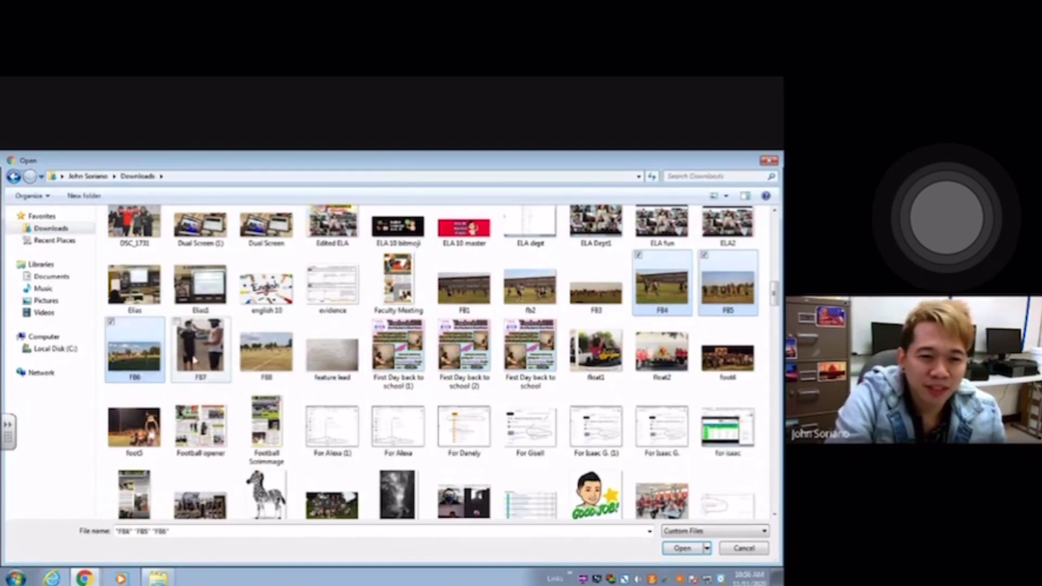
ctrl+click(179, 361)
ctrl+click(258, 359)
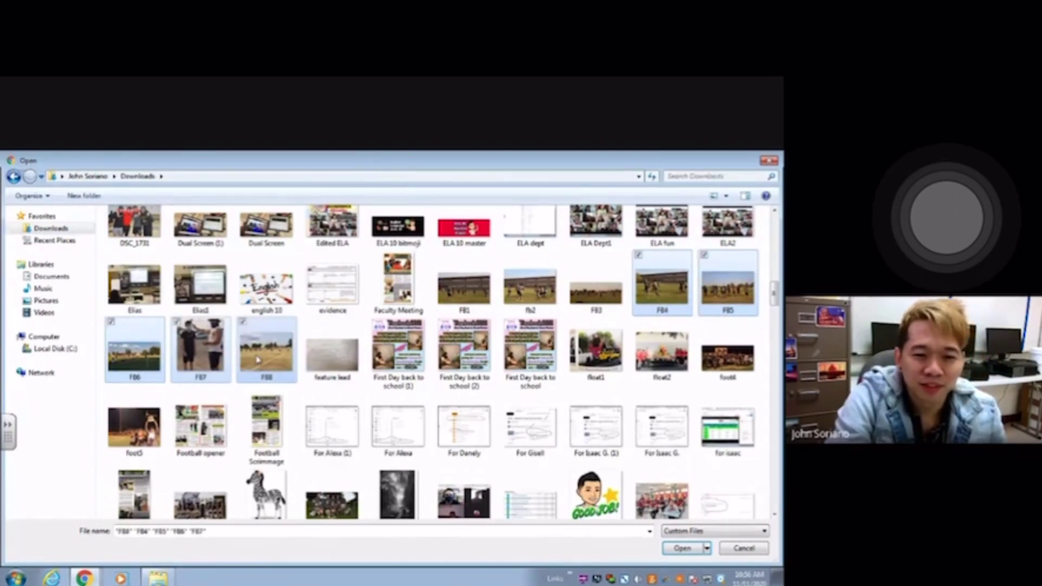
click(684, 548)
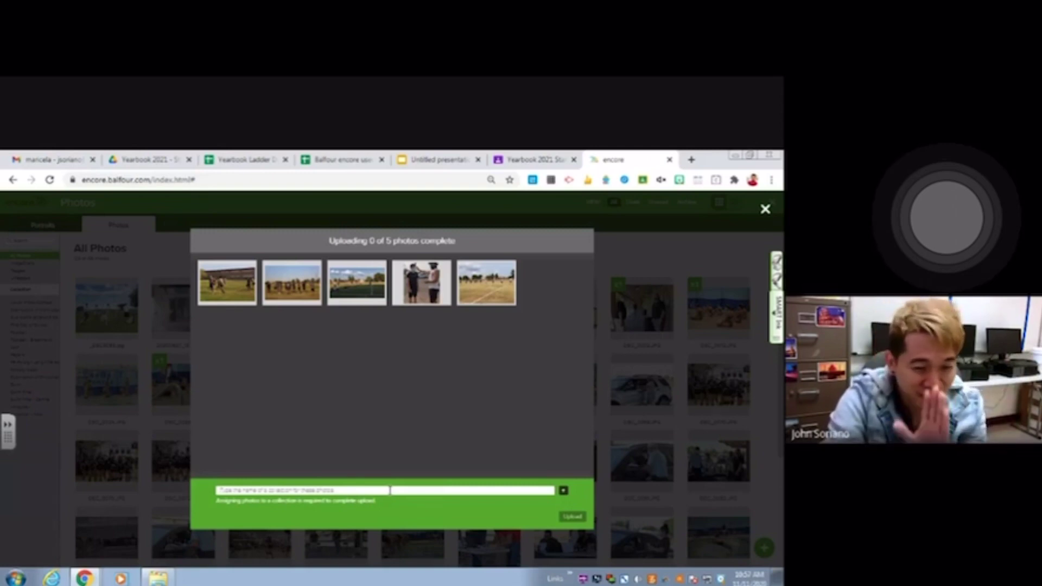
Assign the five football photos to the existing Football collection and upload them.
click(391, 491)
text(footbal)
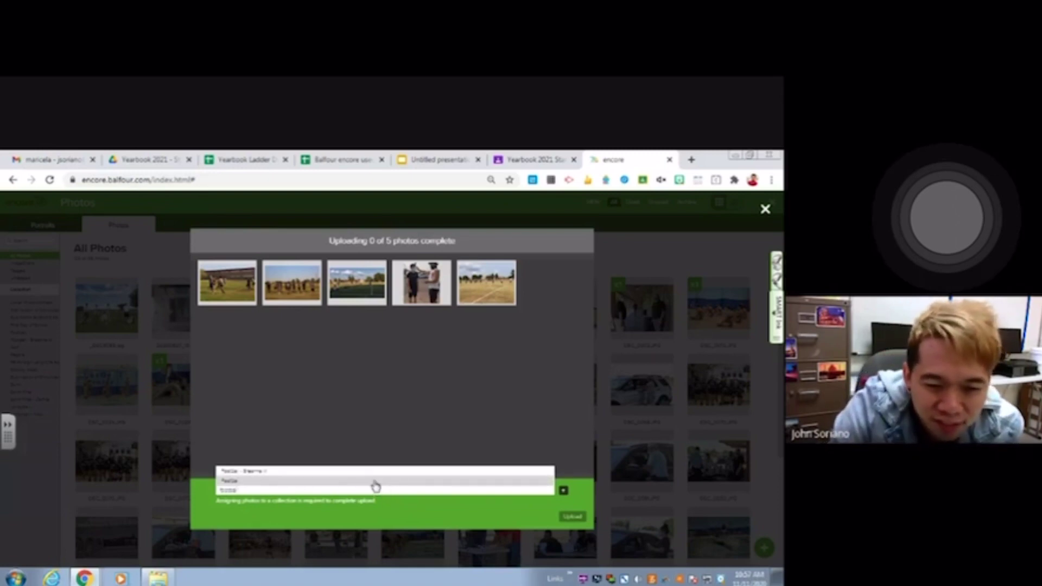
click(375, 481)
click(572, 516)
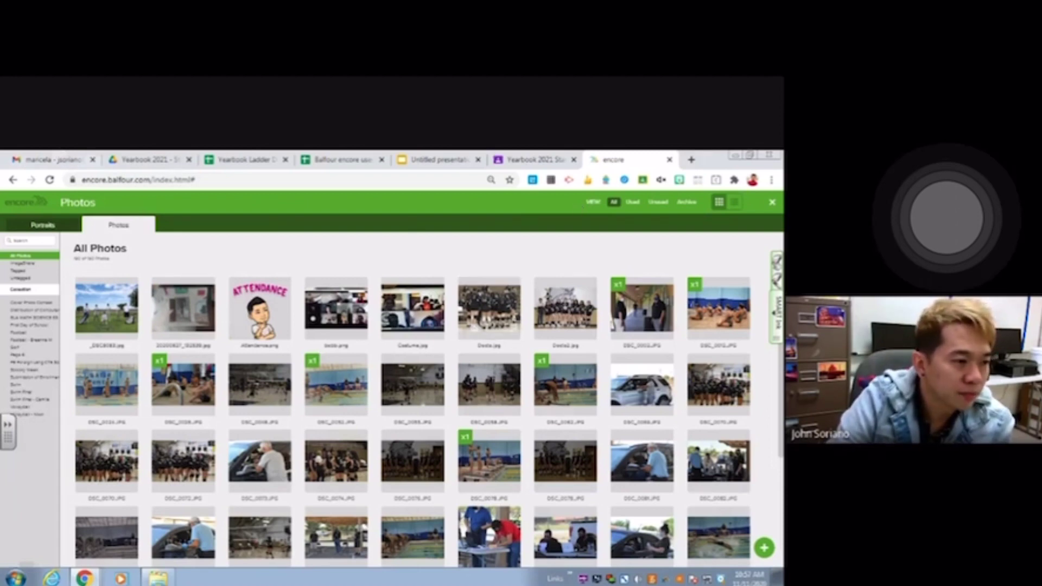
Switch to the Google Meet call and maximize its window.
key(alt+Tab)
mouse_move(377, 158)
mouse_down()
mouse_move(247, 158)
mouse_move(428, 159)
mouse_move(381, 158)
mouse_up()
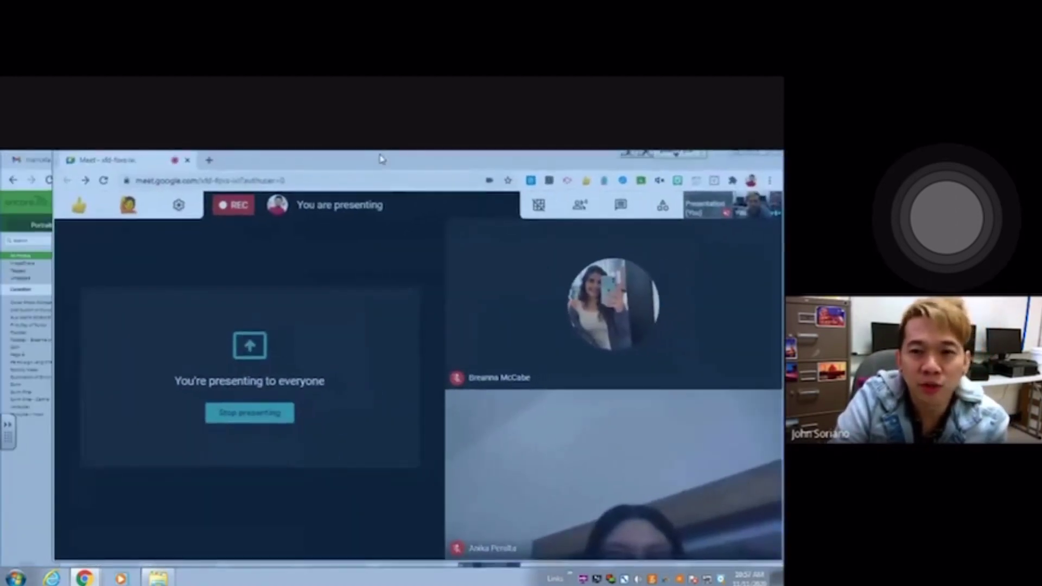
double_click(381, 159)
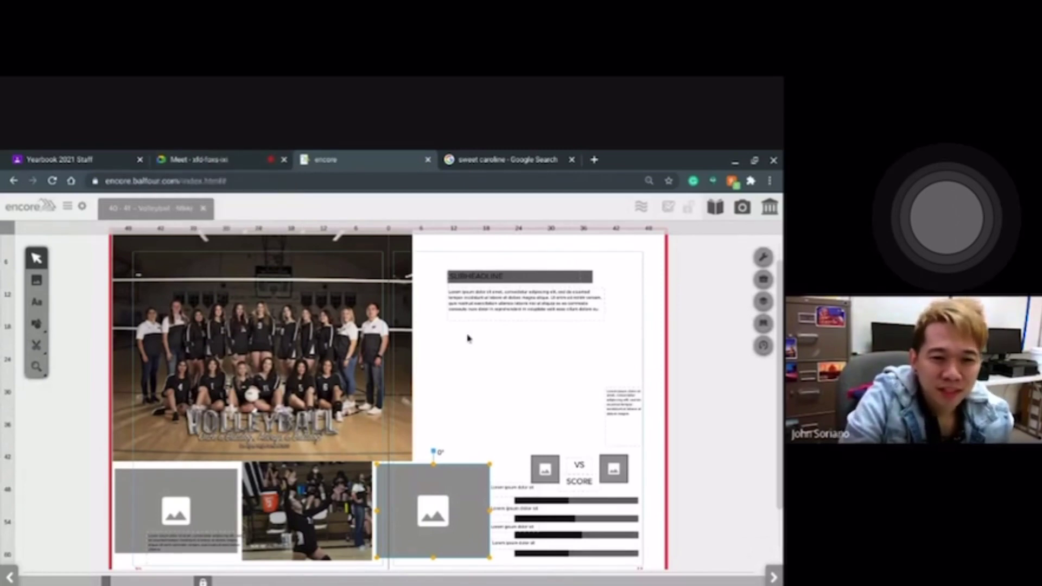
Reduce the browser's page zoom so the whole volleyball spread fits in the encore window.
scroll(472, 342, up, 1)
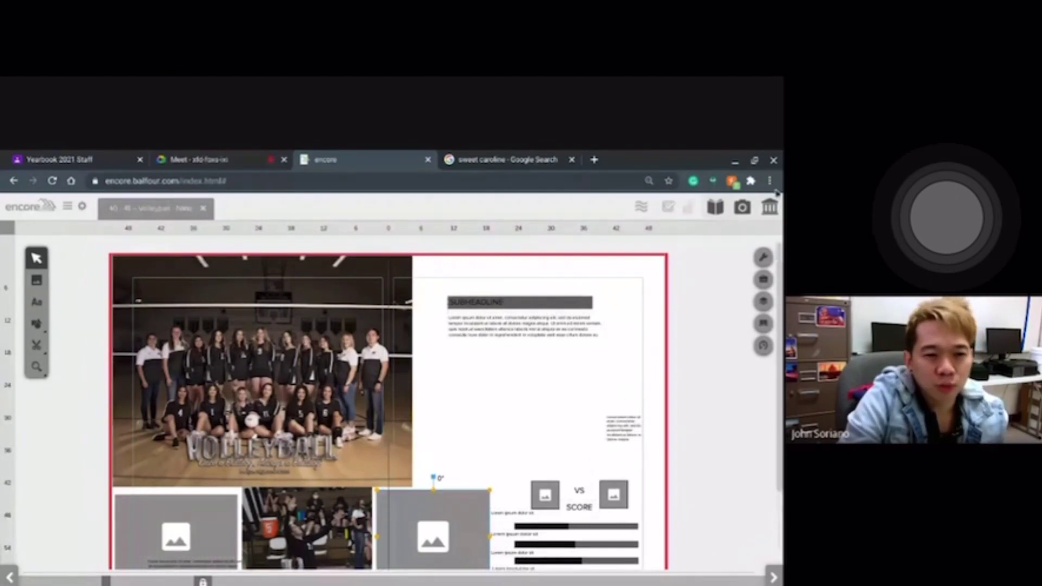
click(771, 181)
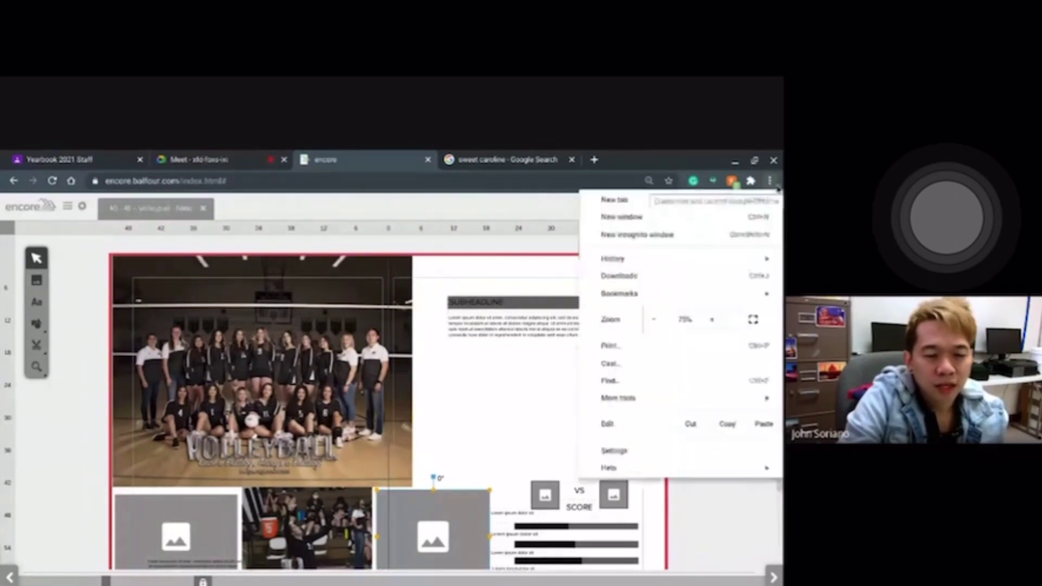
click(651, 325)
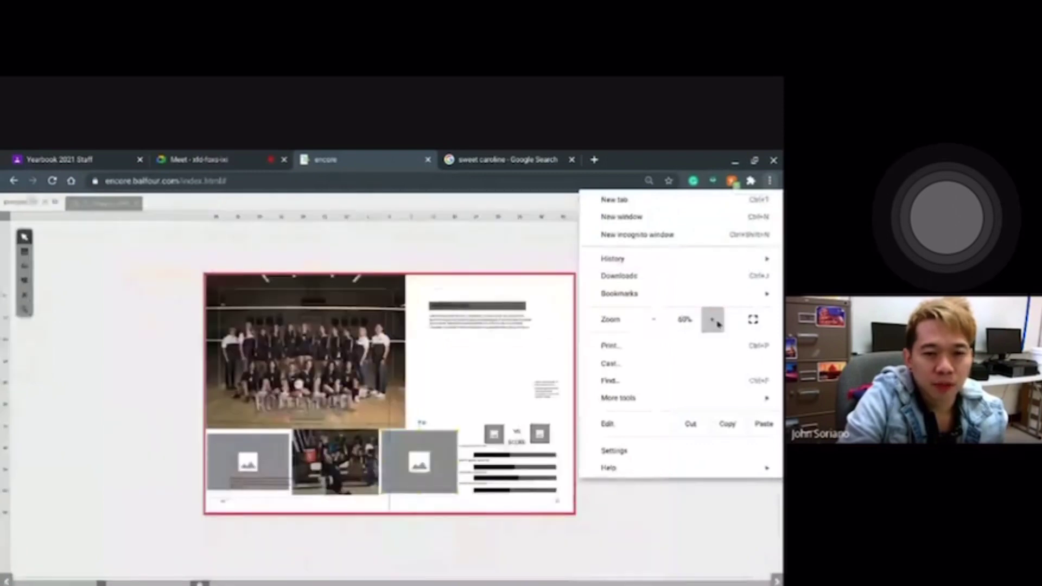
click(712, 320)
click(699, 528)
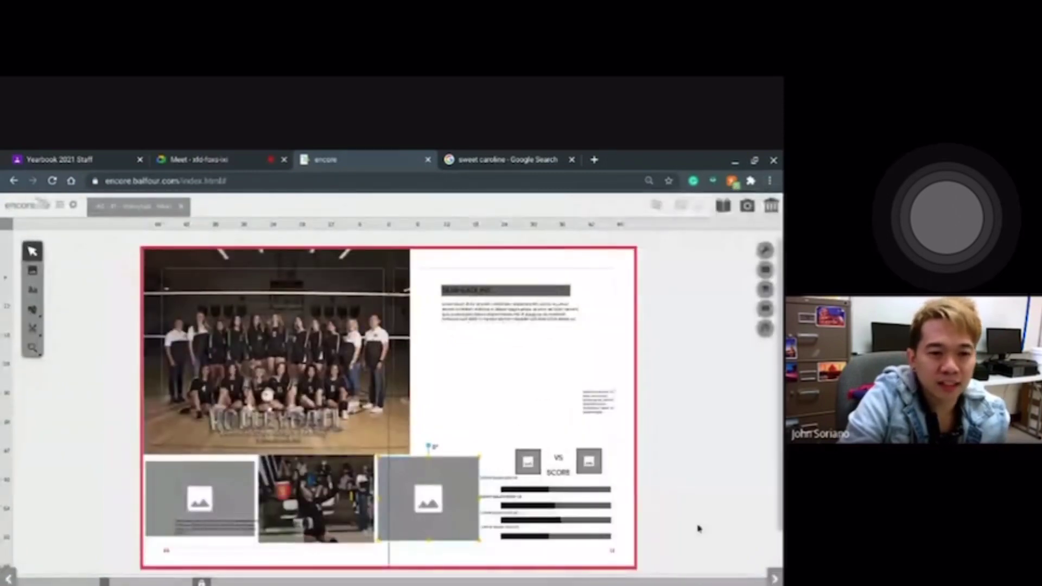
Shorten the volleyball team photo by lowering its upper edge until the HEADLINE text behind it is uncovered.
click(386, 272)
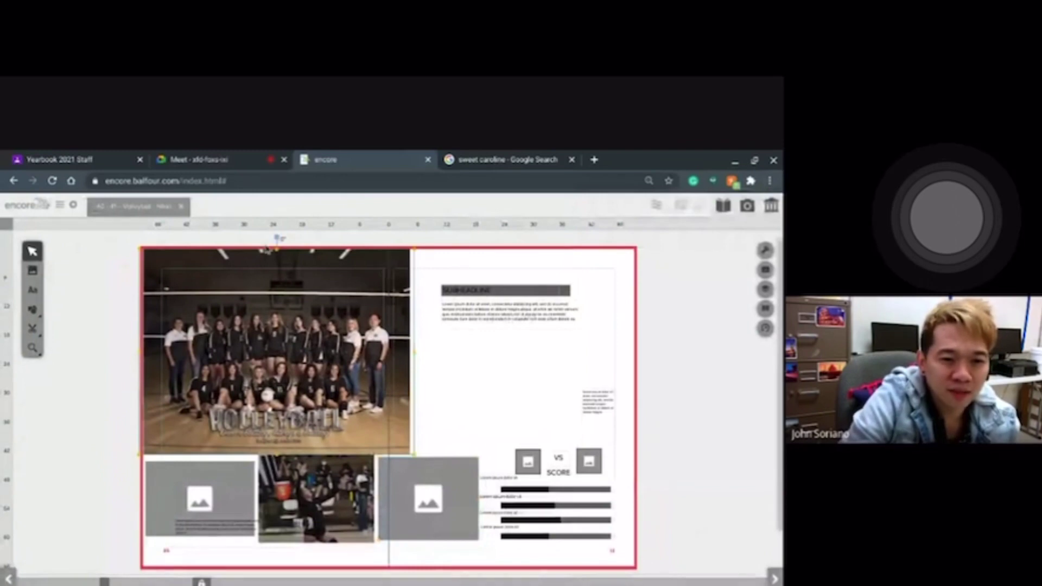
drag(276, 249, 277, 266)
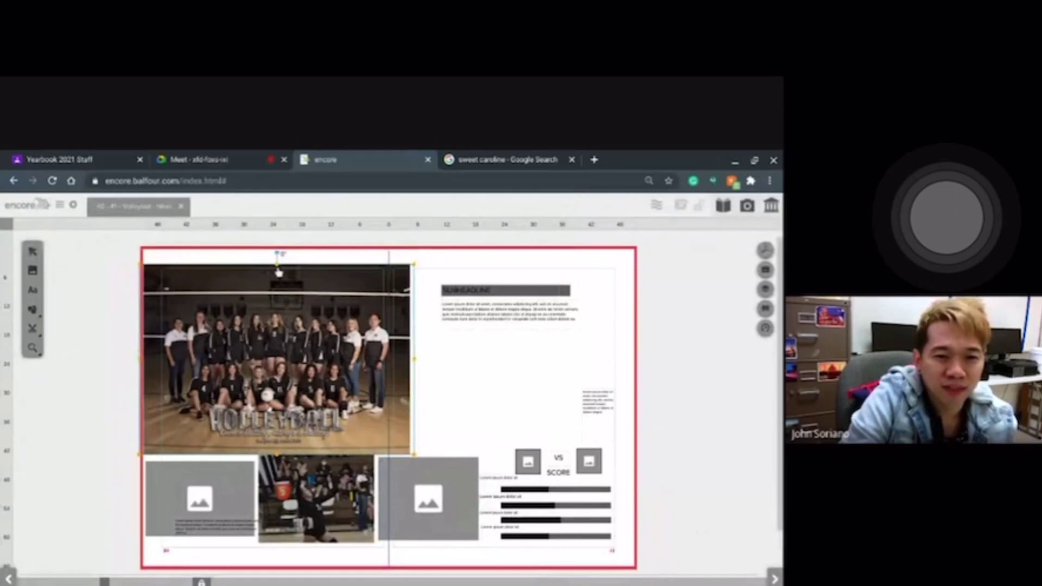
drag(278, 271, 277, 291)
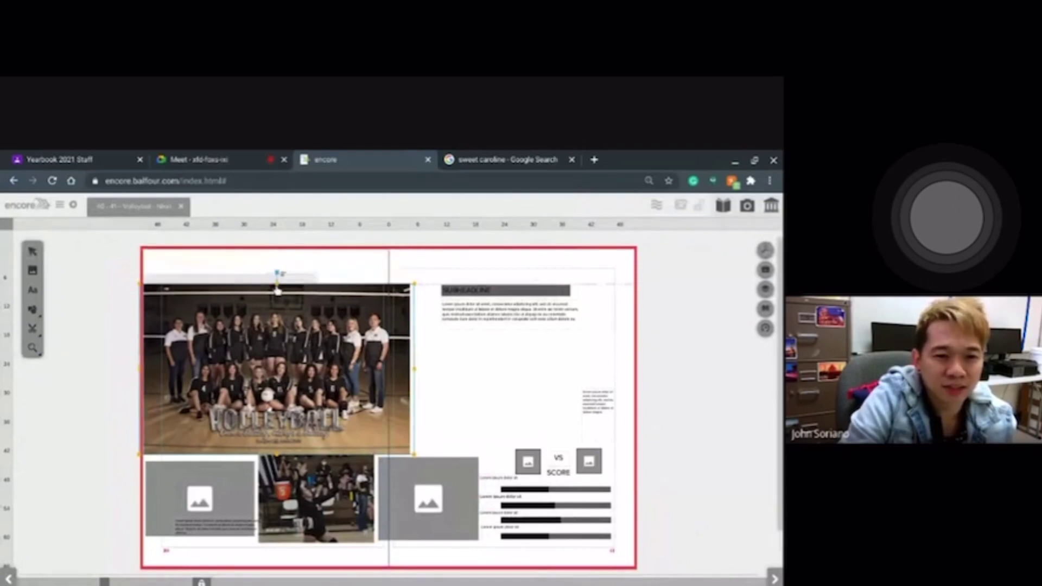
drag(277, 290, 278, 300)
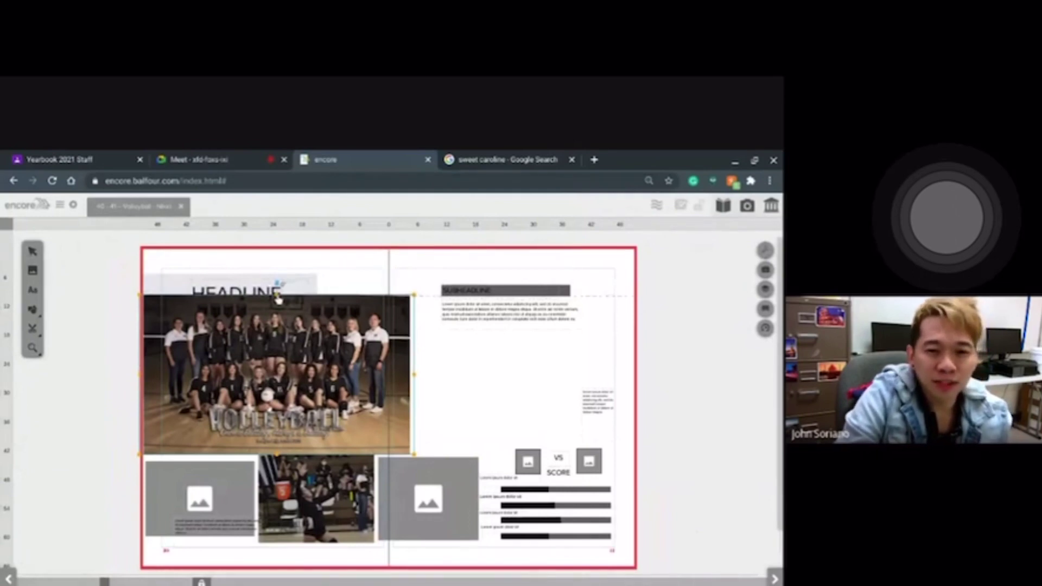
Move the light background box behind the HEADLINE text up and to the right on the volleyball spread.
click(314, 283)
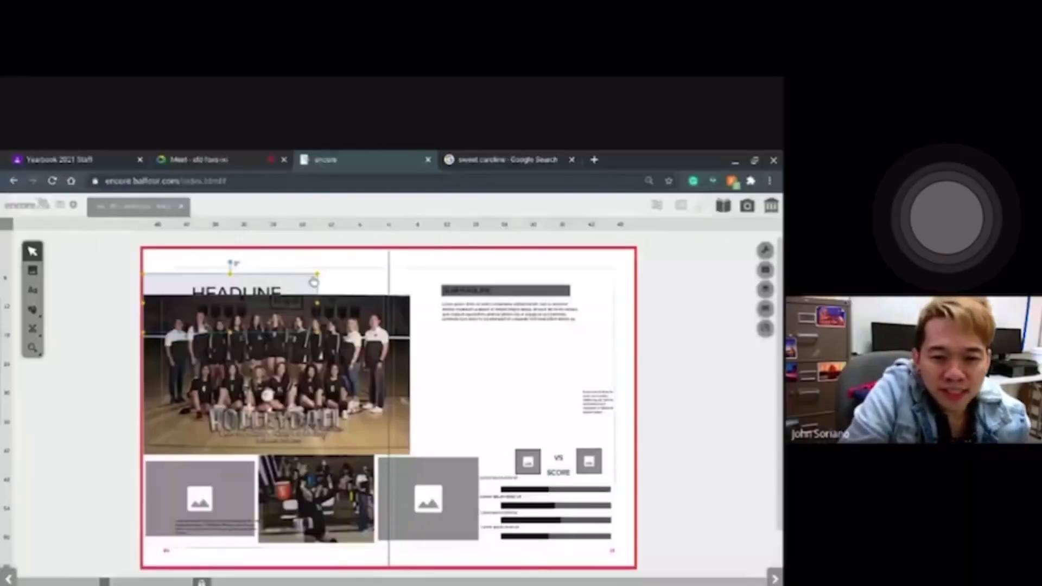
drag(313, 282, 355, 264)
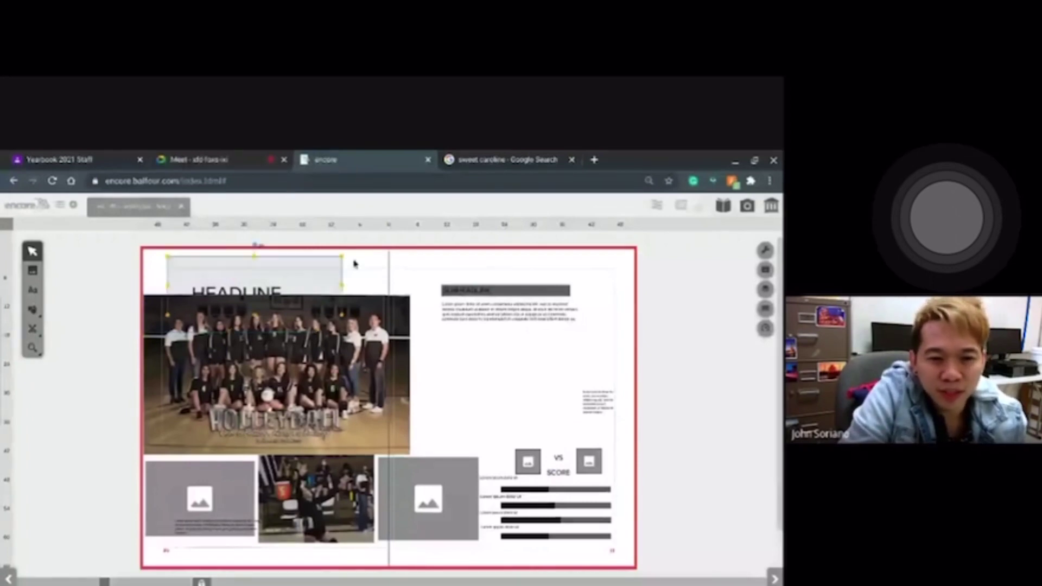